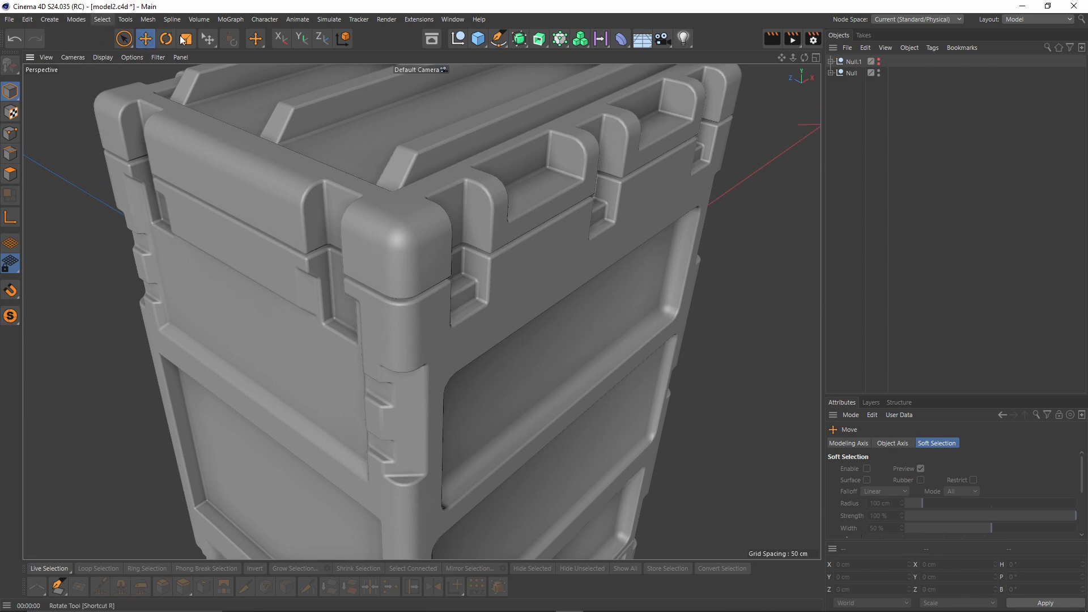
# - Show the hidden Null.1 detail parts and examine the finished crate from several sides
pyautogui.click(208, 40)
pyautogui.click(312, 4)
pyautogui.keyDown('alt'); pyautogui.moveTo(446, 233); pyautogui.dragTo(405, 255, button='middle'); pyautogui.keyUp('alt')
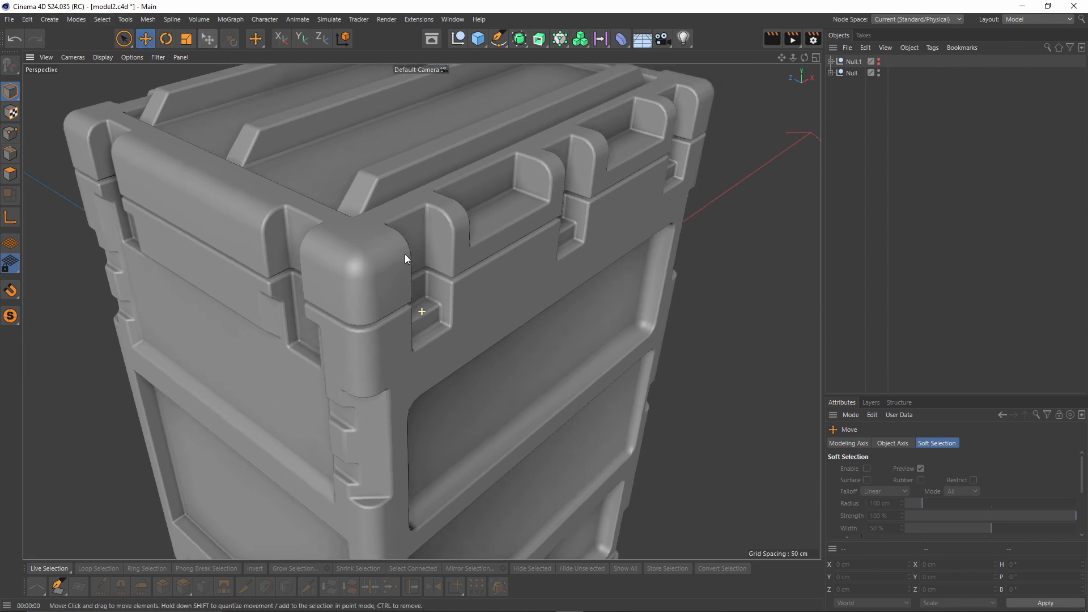
pyautogui.keyDown('alt'); pyautogui.click(878, 61); pyautogui.keyUp('alt')
pyautogui.keyDown('alt'); pyautogui.moveTo(463, 265); pyautogui.dragTo(349, 196); pyautogui.keyUp('alt')
pyautogui.scroll(-4, 363, 238)
pyautogui.keyDown('alt'); pyautogui.moveTo(420, 311); pyautogui.dragTo(366, 204); pyautogui.keyUp('alt')
pyautogui.scroll(-4, 383, 315)
pyautogui.keyDown('alt'); pyautogui.moveTo(387, 310); pyautogui.dragTo(278, 309); pyautogui.keyUp('alt')
pyautogui.scroll(4, 414, 221)
pyautogui.keyDown('alt'); pyautogui.moveTo(454, 213); pyautogui.dragTo(570, 275); pyautogui.keyUp('alt')
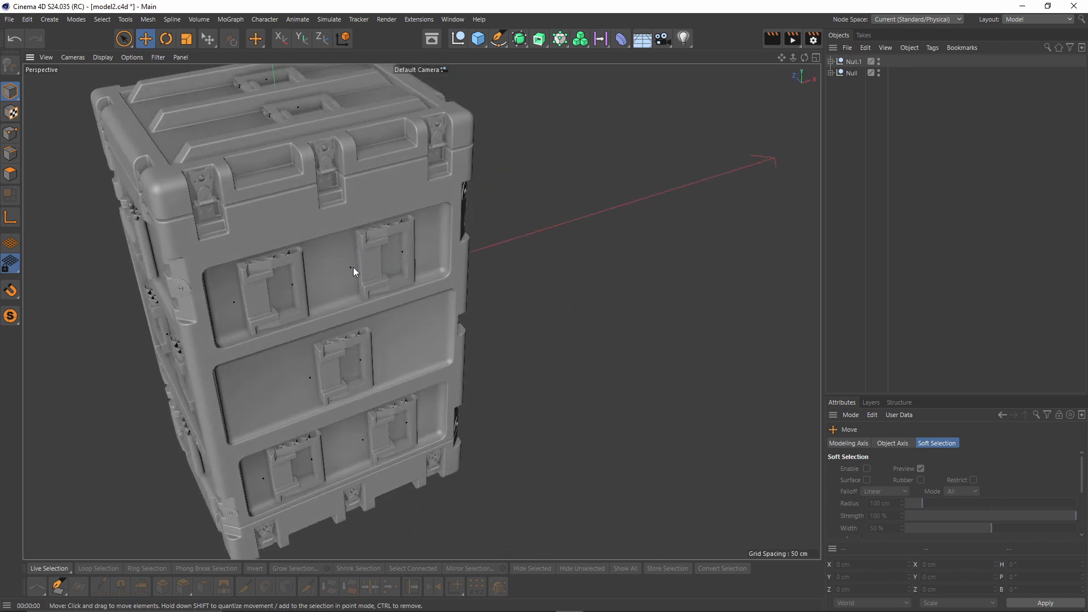
# - Switch the viewport to Gouraud Shading with lines and examine the crate's mesh
pyautogui.keyDown('alt'); pyautogui.moveTo(353, 267); pyautogui.dragTo(534, 273, button='middle'); pyautogui.keyUp('alt')
pyautogui.press('n')
pyautogui.press('b')
pyautogui.keyDown('alt'); pyautogui.moveTo(462, 236); pyautogui.dragTo(515, 243); pyautogui.keyUp('alt')
pyautogui.keyDown('alt'); pyautogui.moveTo(514, 243); pyautogui.dragTo(561, 232, button='middle'); pyautogui.keyUp('alt')
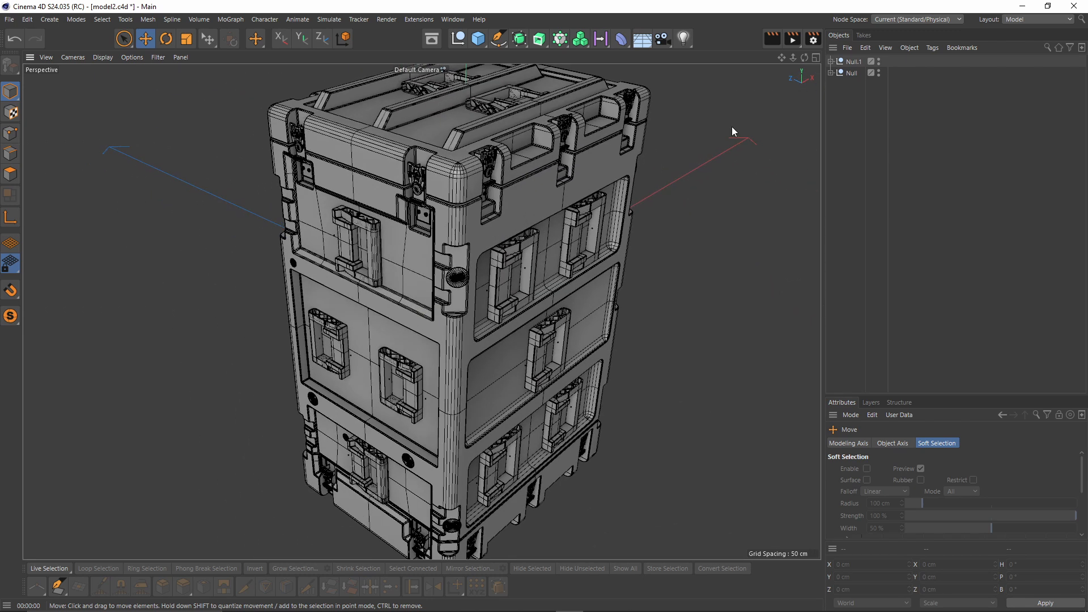
# - Expand the crate's Null hierarchy and set the boole.1 cutter's X size to about 100.5 cm
pyautogui.click(832, 72)
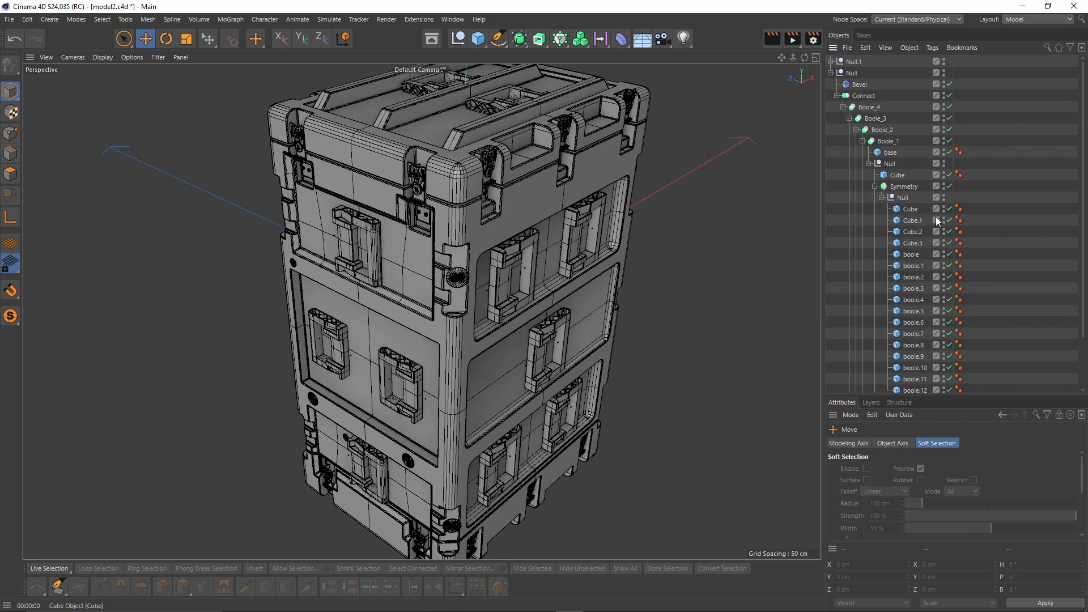
pyautogui.click(905, 270)
pyautogui.keyDown('alt'); pyautogui.moveTo(624, 267); pyautogui.dragTo(537, 257, button='middle'); pyautogui.keyUp('alt')
pyautogui.scroll(4, 537, 257)
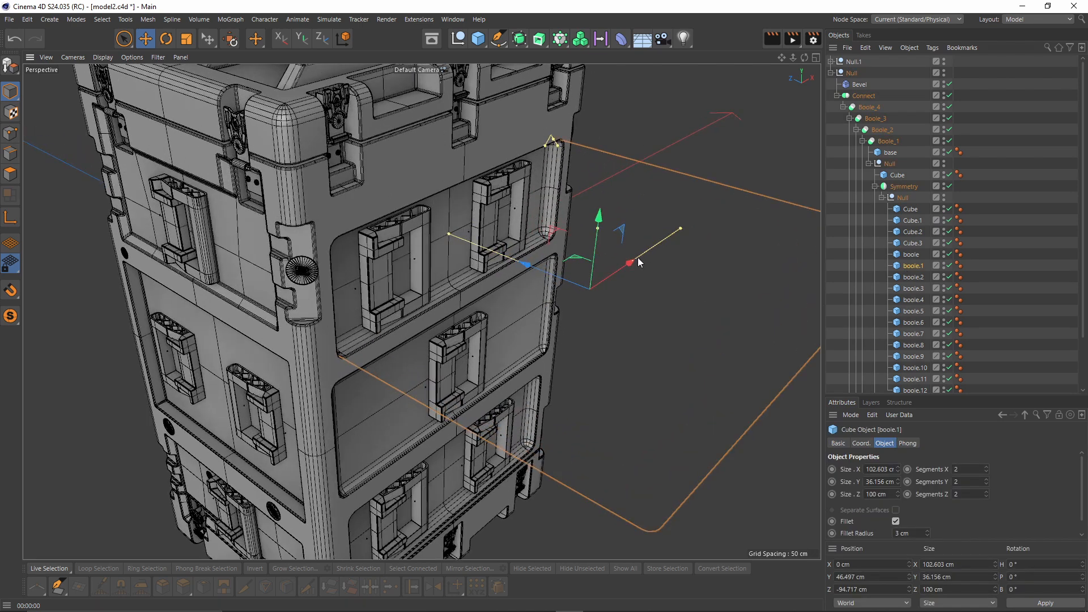
pyautogui.moveTo(677, 229)
pyautogui.mouseDown()
pyautogui.moveTo(666, 235)
pyautogui.moveTo(677, 228)
pyautogui.mouseUp()
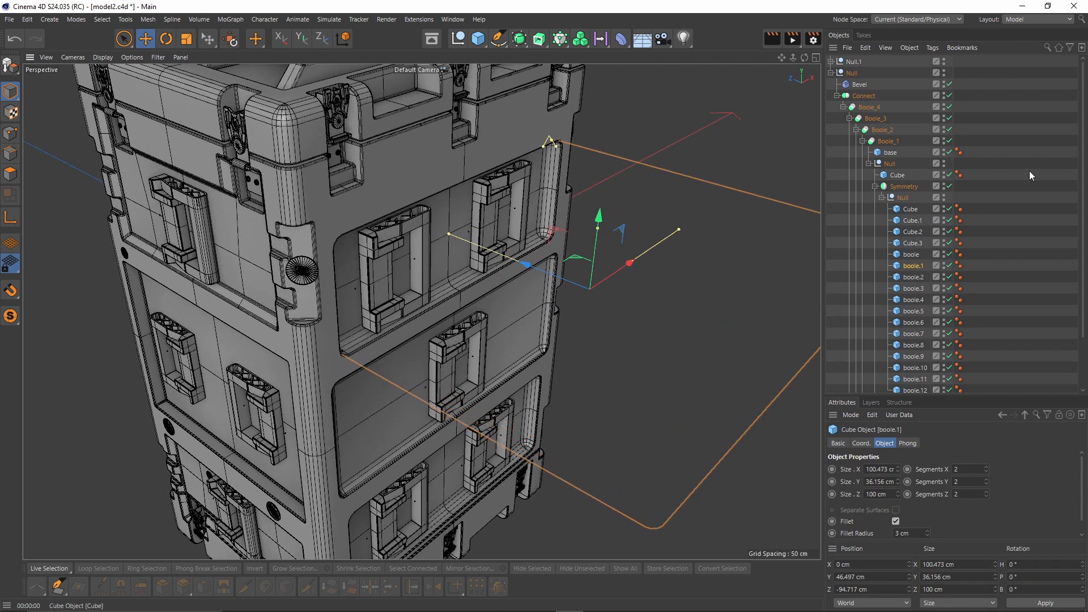
# - Collapse the Null hierarchy, hide the Null.1 detail parts and examine the bare crate body
pyautogui.keyDown('alt'); pyautogui.moveTo(491, 296); pyautogui.dragTo(502, 328); pyautogui.keyUp('alt')
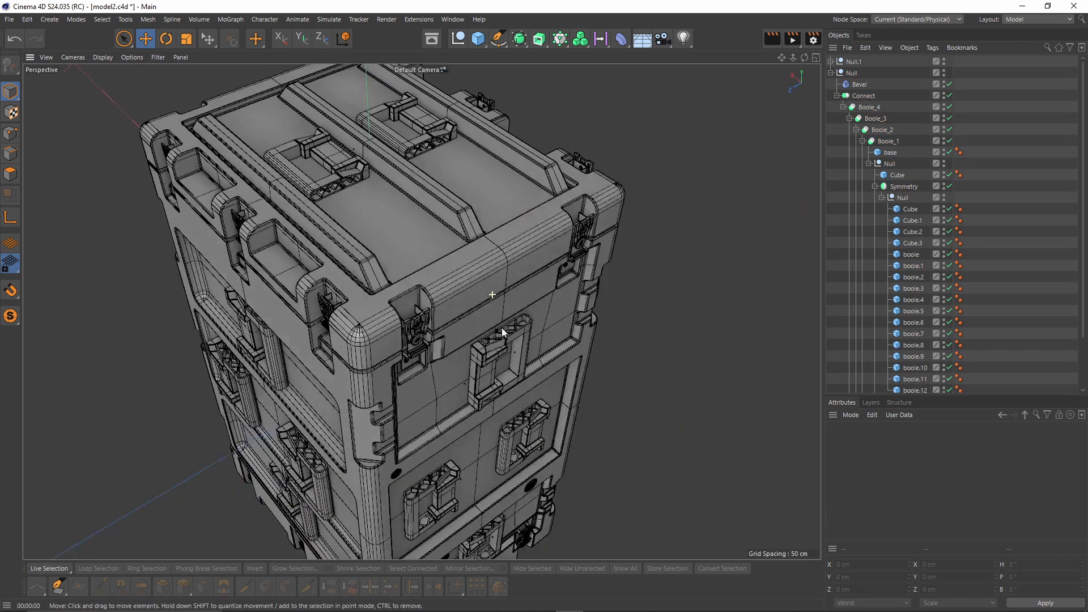
pyautogui.keyDown('alt'); pyautogui.moveTo(361, 245); pyautogui.dragTo(394, 253); pyautogui.keyUp('alt')
pyautogui.scroll(3, 394, 256)
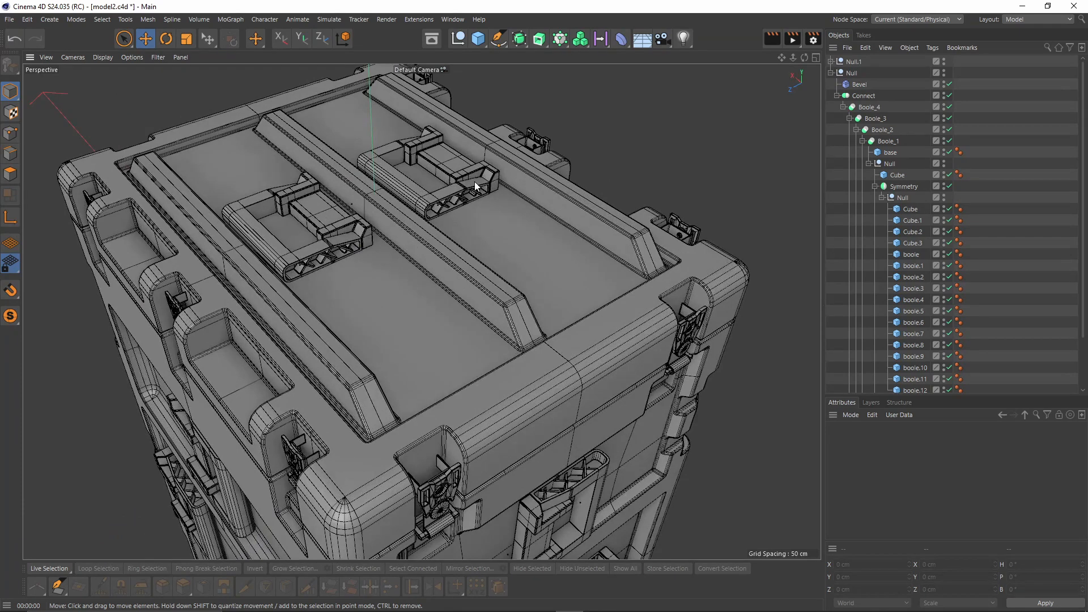
pyautogui.click(831, 72)
pyautogui.keyDown('alt'); pyautogui.click(880, 62); pyautogui.keyUp('alt')
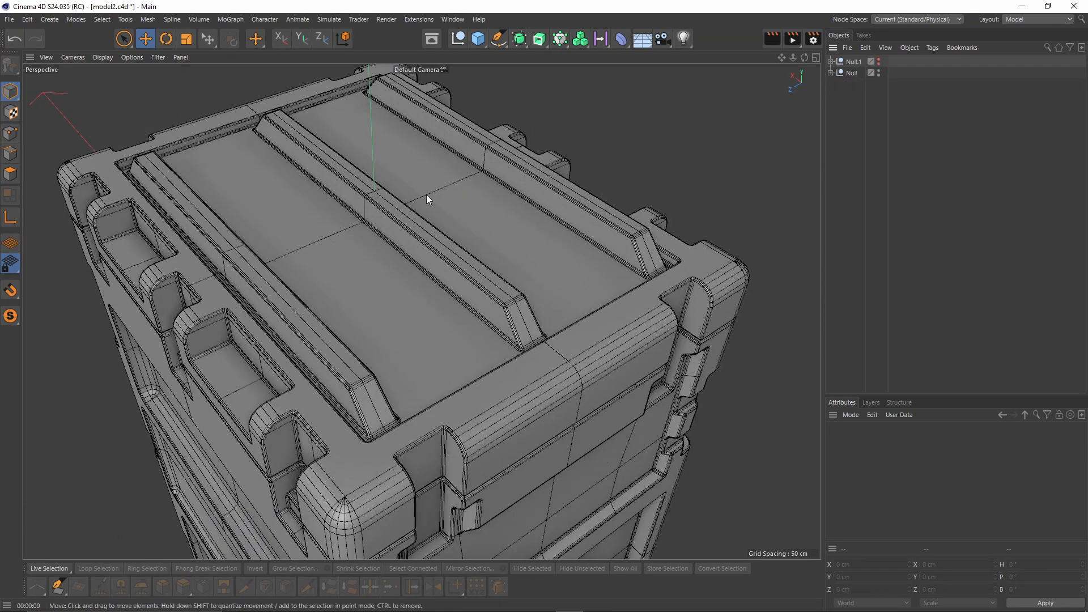
pyautogui.scroll(-3, 400, 309)
pyautogui.keyDown('alt'); pyautogui.moveTo(399, 310); pyautogui.dragTo(659, 180); pyautogui.keyUp('alt')
# - Show the Null.1 detail parts again and examine the complete crate
pyautogui.keyDown('alt'); pyautogui.click(878, 61); pyautogui.keyUp('alt')
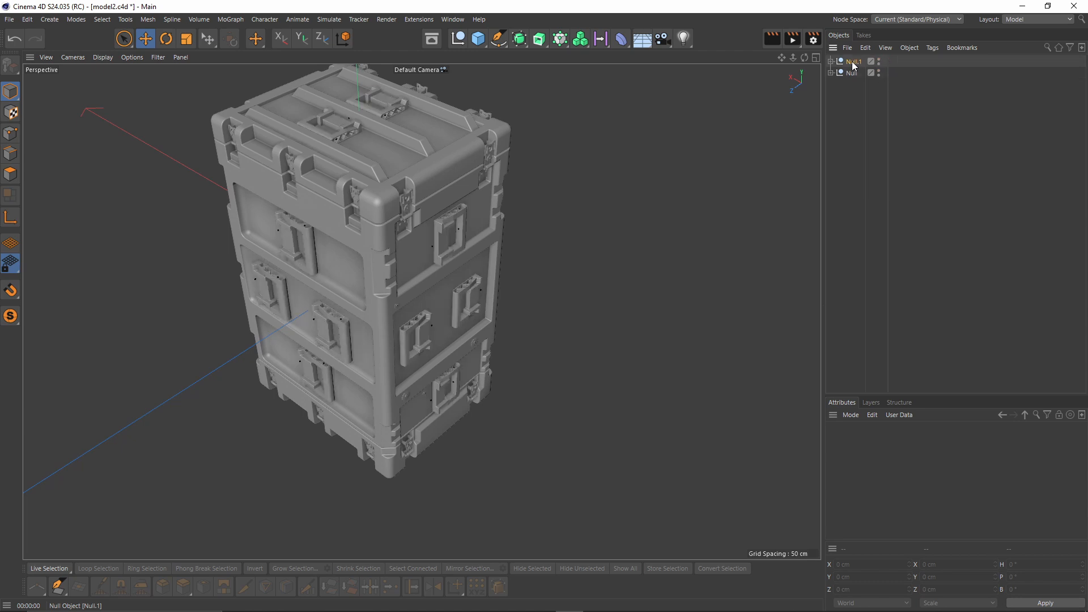
pyautogui.click(855, 62)
pyautogui.keyDown('alt'); pyautogui.moveTo(402, 216); pyautogui.dragTo(403, 234, button='middle'); pyautogui.keyUp('alt')
pyautogui.keyDown('alt'); pyautogui.moveTo(404, 234); pyautogui.dragTo(416, 176, button='right'); pyautogui.keyUp('alt')
pyautogui.keyDown('alt'); pyautogui.moveTo(408, 273); pyautogui.dragTo(468, 250); pyautogui.keyUp('alt')
pyautogui.click(863, 141)
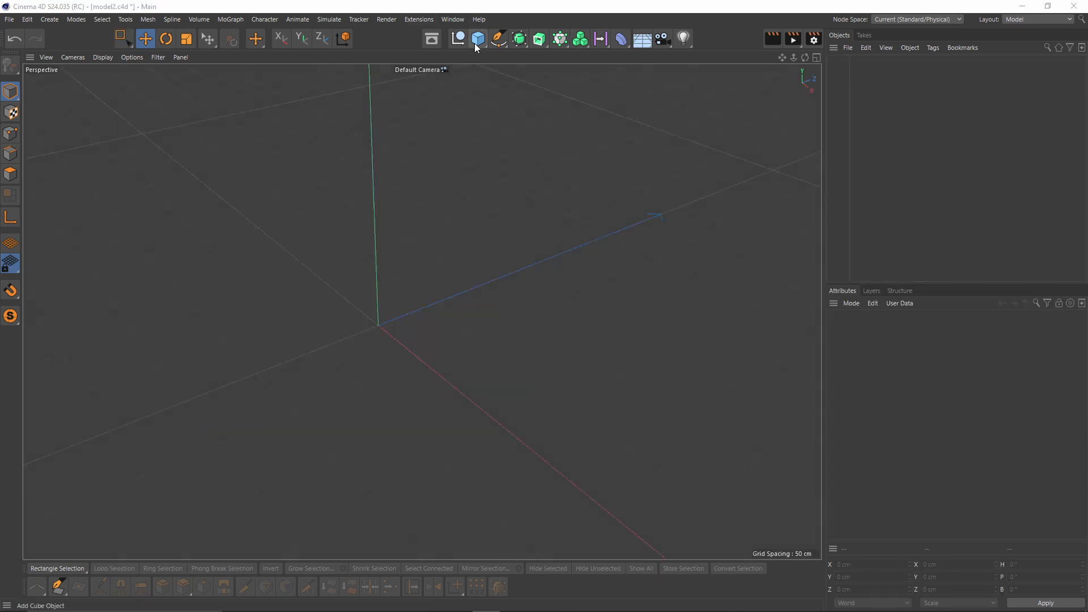
# - Add a cube to the empty scene and display it with Gouraud Shading (Lines)
pyautogui.click(476, 40)
pyautogui.keyDown('alt'); pyautogui.moveTo(509, 154); pyautogui.dragTo(438, 231); pyautogui.keyUp('alt')
pyautogui.click(100, 58)
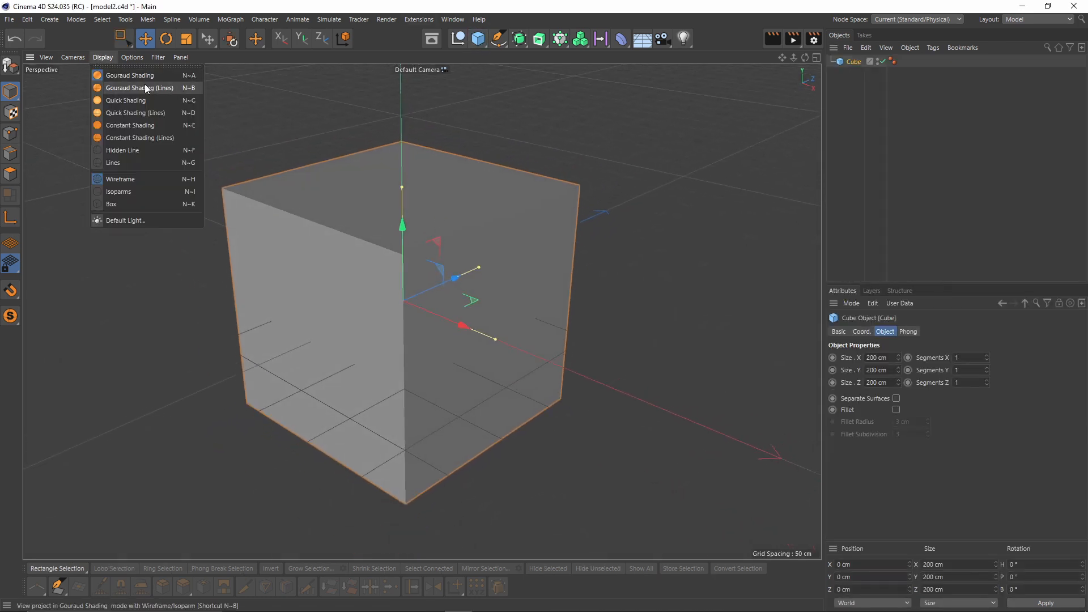
pyautogui.click(148, 88)
pyautogui.moveTo(381, 192)
pyautogui.keyDown('alt'); pyautogui.mouseDown()
pyautogui.moveTo(416, 196)
pyautogui.moveTo(387, 237)
pyautogui.mouseUp(); pyautogui.keyUp('alt')
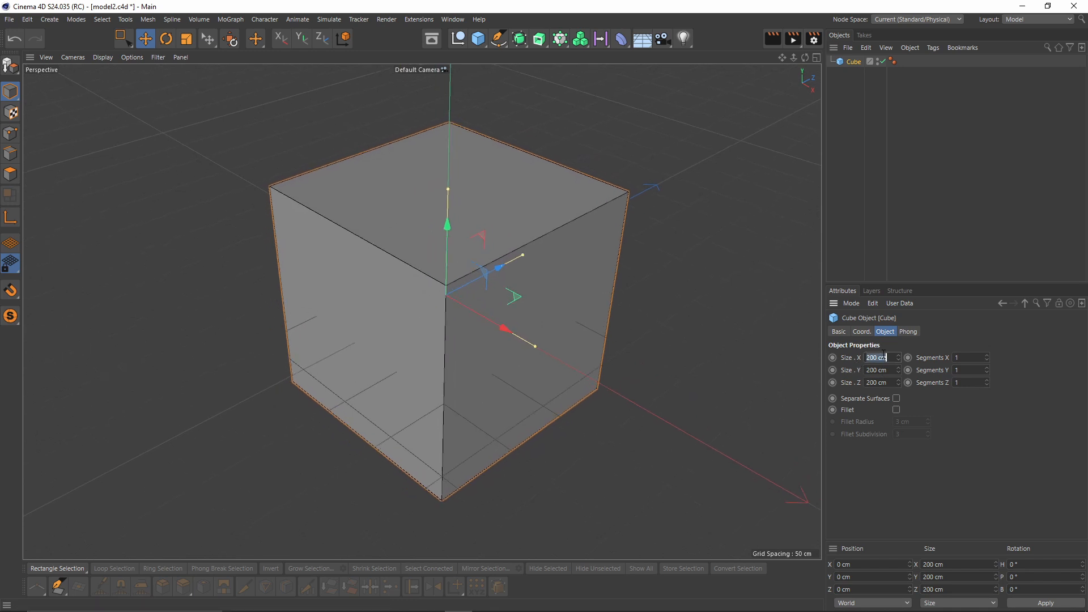
# - Set the cube's X and Z sizes to 125 cm
pyautogui.press('Return')
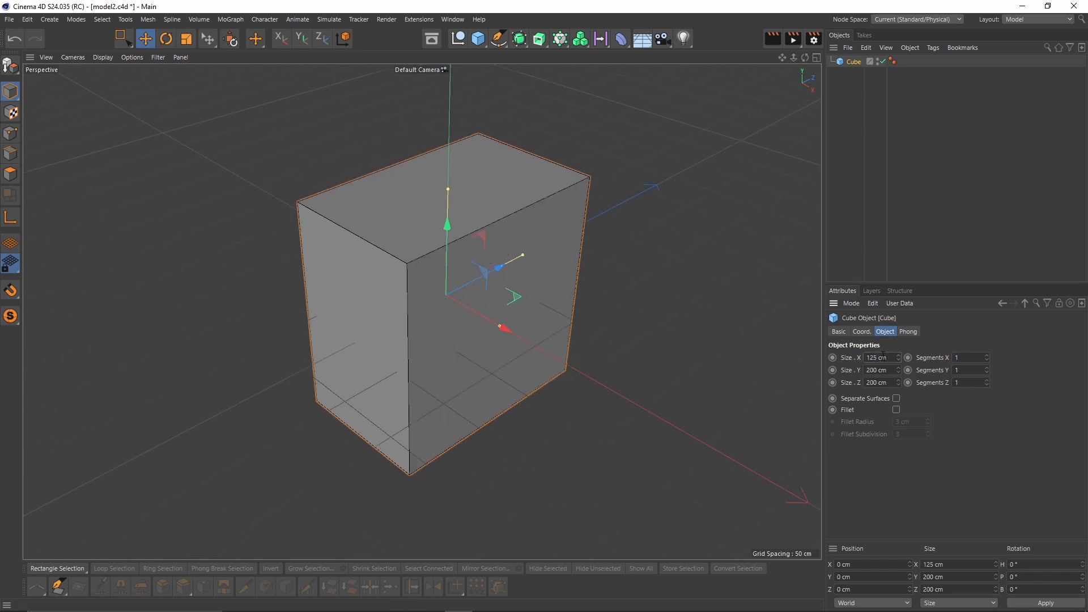
pyautogui.click(884, 384)
pyautogui.write('125')
pyautogui.press('Return')
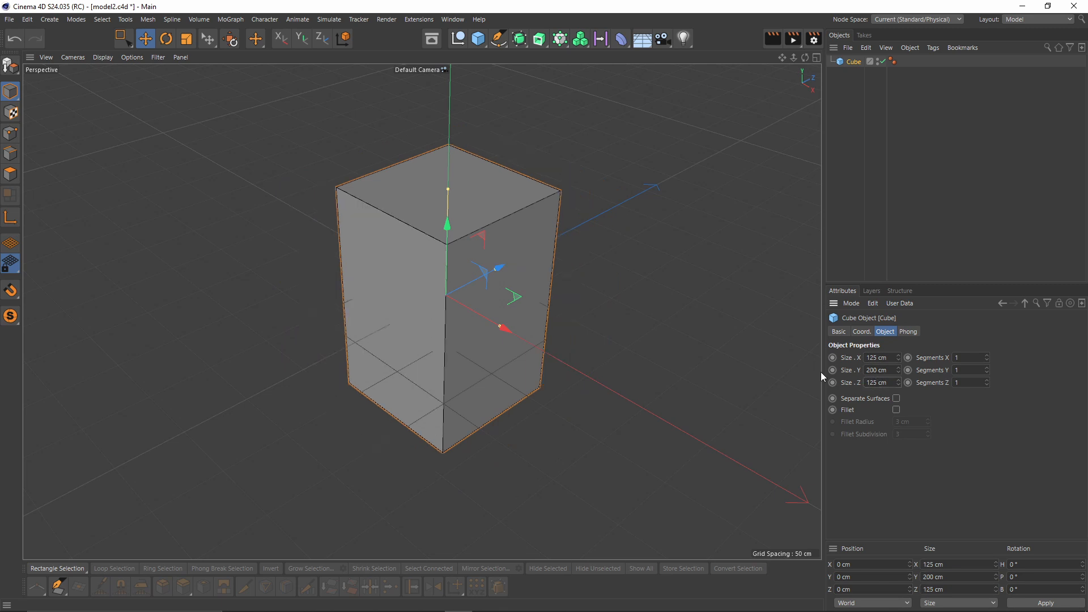
# - Set the cube's Z size to 100 cm and use two segments along X and Y
pyautogui.scroll(2, 574, 290)
pyautogui.keyDown('alt'); pyautogui.moveTo(574, 291); pyautogui.dragTo(535, 287); pyautogui.keyUp('alt')
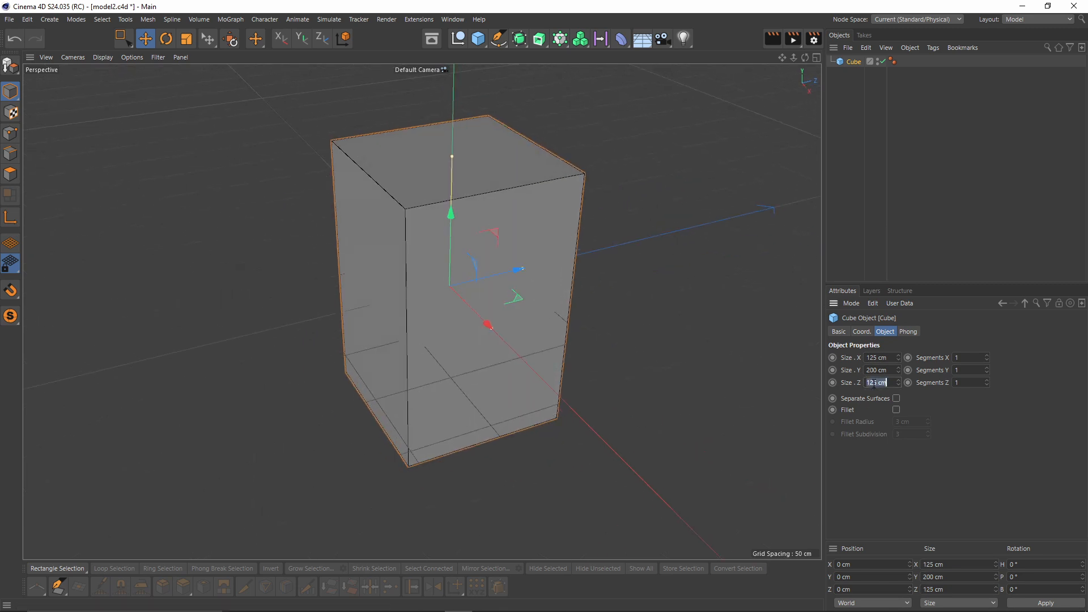
pyautogui.click(875, 384)
pyautogui.write('100')
pyautogui.press('Return')
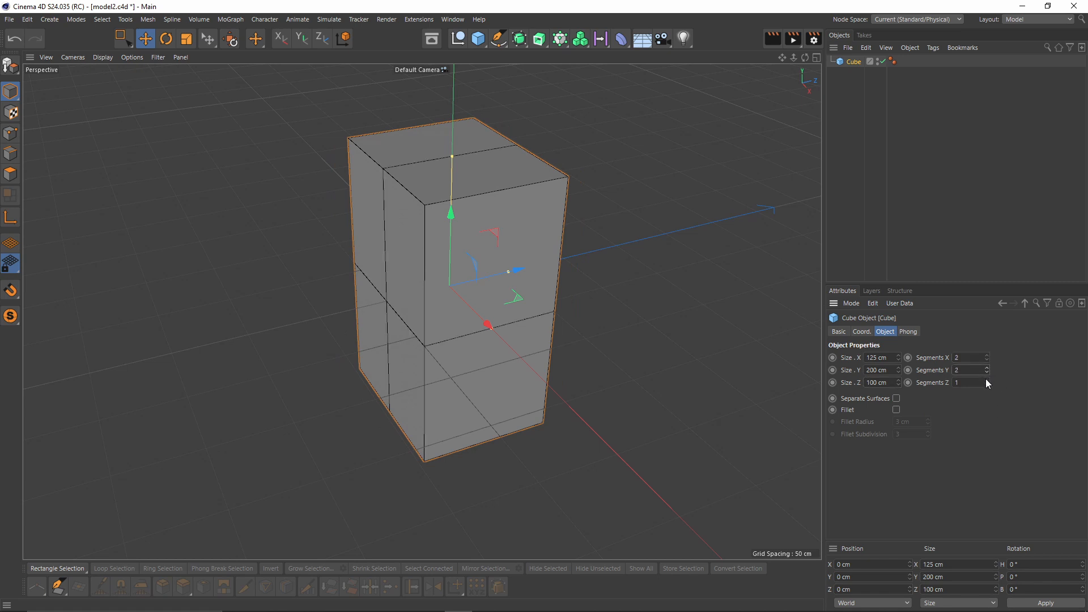
# - Set the cube's Z segments to 2 and rename the cube as base
pyautogui.keyDown('alt'); pyautogui.moveTo(514, 309); pyautogui.dragTo(473, 169); pyautogui.keyUp('alt')
pyautogui.keyDown('alt'); pyautogui.moveTo(569, 237); pyautogui.dragTo(527, 238); pyautogui.keyUp('alt')
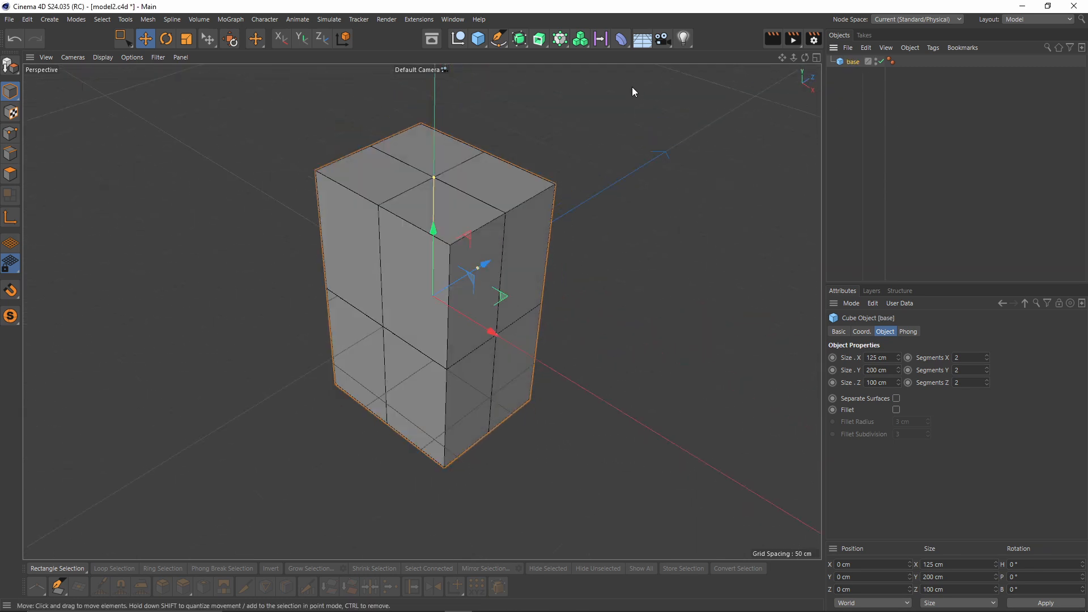
# - Put the base cube inside a new Boole and add a duplicate of it named boole
pyautogui.click(519, 39)
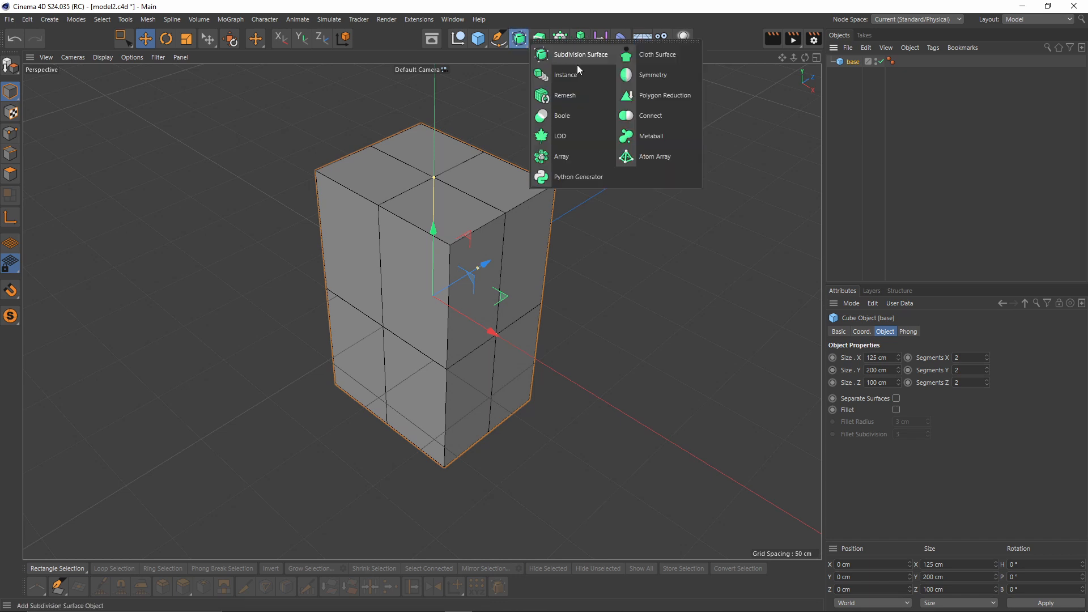
pyautogui.click(572, 115)
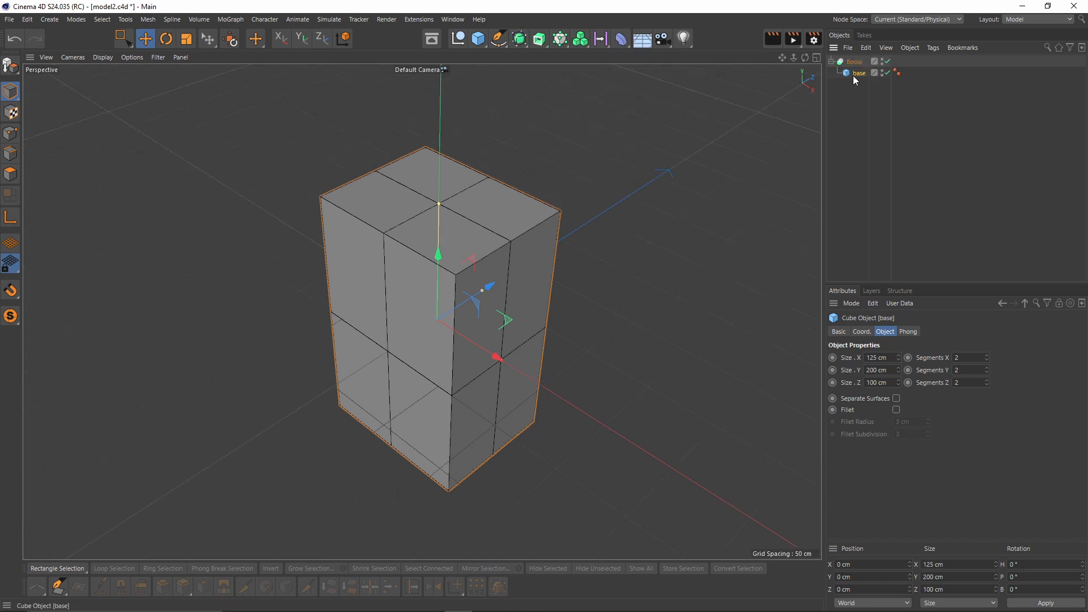
pyautogui.keyDown('ctrl'); pyautogui.moveTo(862, 82); pyautogui.dragTo(861, 80); pyautogui.keyUp('ctrl')
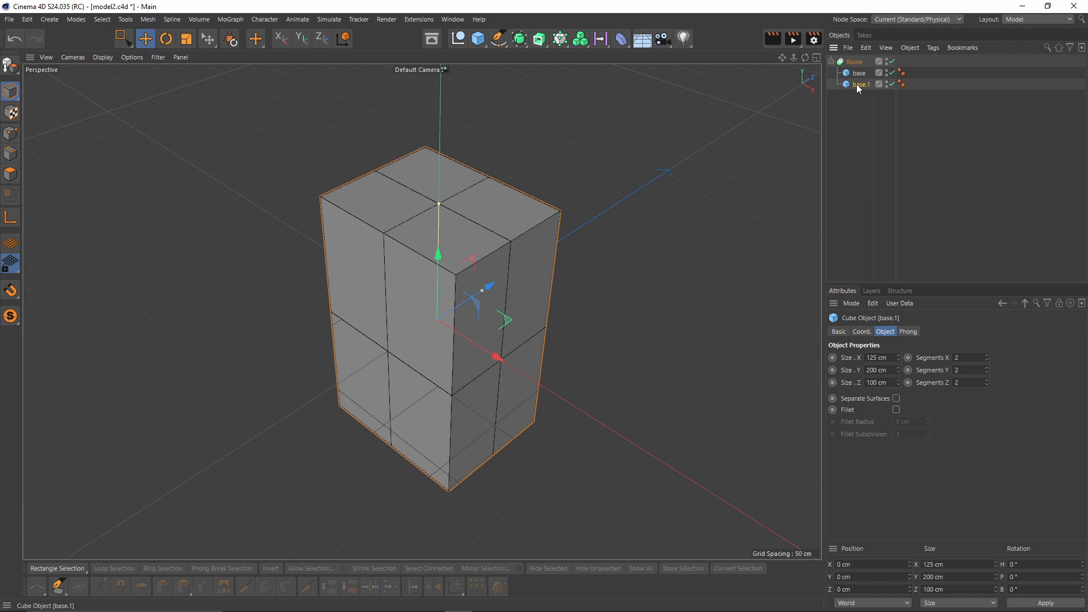
pyautogui.doubleClick(856, 84)
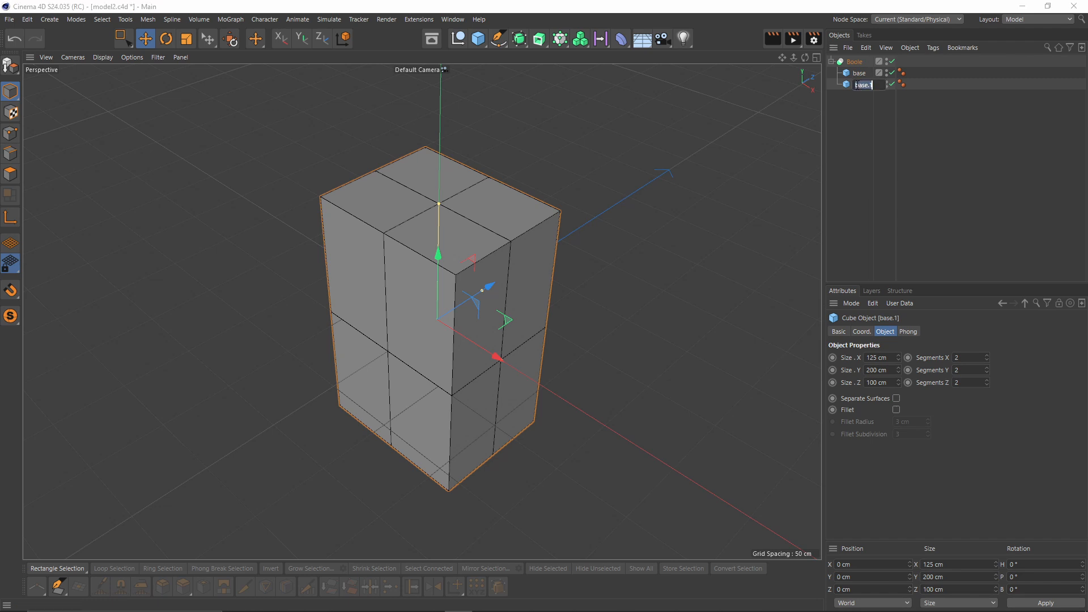
pyautogui.press('Return')
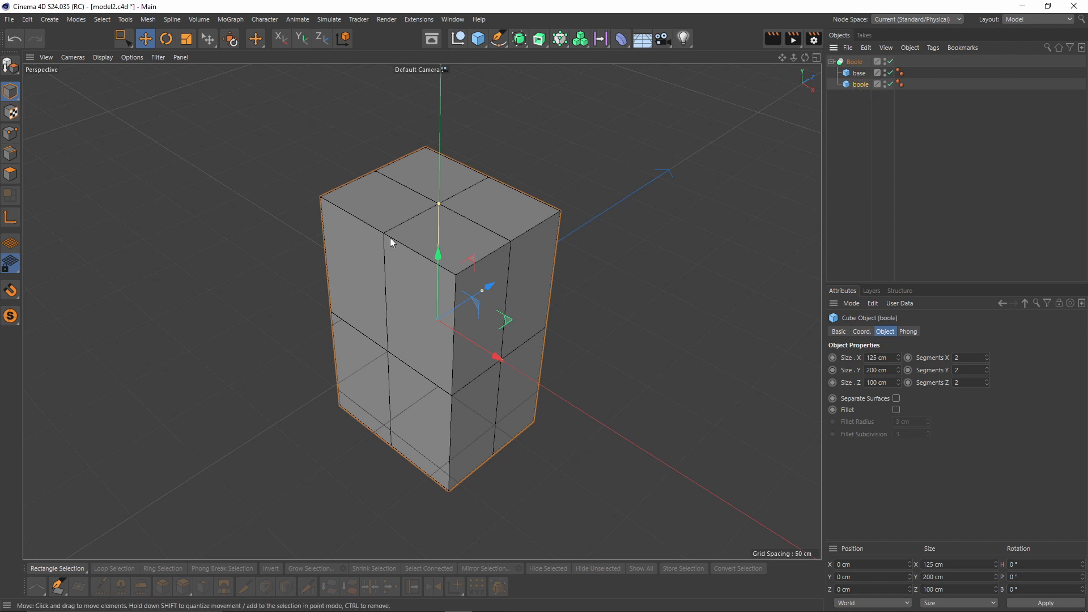
# - Resize the boole cutter to about 108.8 × 43.3 × 100 cm and place it at Z about -97.6 cm to recess the front face
pyautogui.moveTo(491, 286); pyautogui.dragTo(417, 330)
pyautogui.moveTo(358, 249); pyautogui.dragTo(361, 318)
pyautogui.moveTo(427, 415); pyautogui.dragTo(419, 409)
pyautogui.scroll(3, 350, 262)
pyautogui.keyDown('alt'); pyautogui.moveTo(363, 363); pyautogui.dragTo(346, 304); pyautogui.keyUp('alt')
pyautogui.scroll(1, 431, 366)
pyautogui.moveTo(405, 332); pyautogui.dragTo(358, 368)
pyautogui.scroll(3, 357, 351)
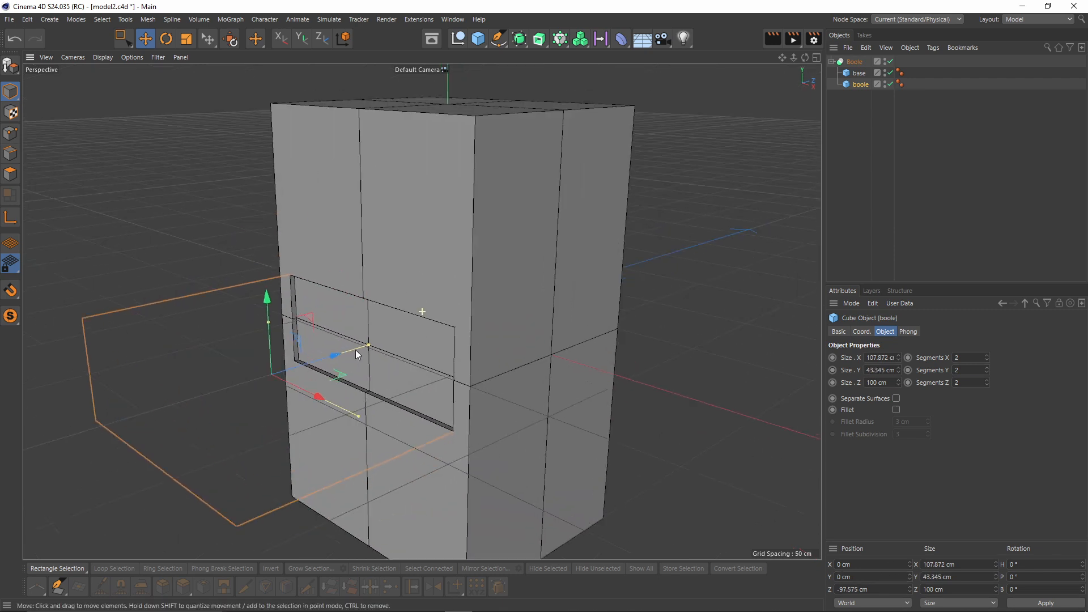
pyautogui.moveTo(415, 416); pyautogui.dragTo(417, 417)
# - Duplicate the front cutter upward to Y about 51 cm
pyautogui.scroll(-4, 334, 343)
pyautogui.scroll(3, 331, 342)
pyautogui.keyDown('ctrl'); pyautogui.moveTo(263, 317); pyautogui.dragTo(464, 194); pyautogui.keyUp('ctrl')
pyautogui.scroll(-3, 465, 194)
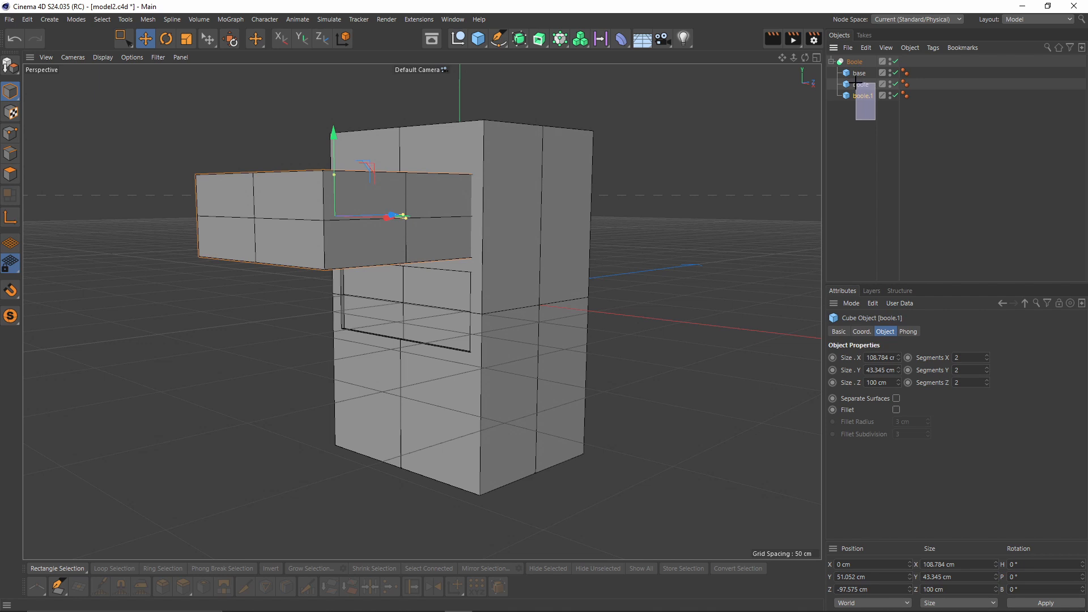
# - Group the two cutter cubes under a null inside the Boole and expand the group
pyautogui.moveTo(855, 84); pyautogui.dragTo(858, 89)
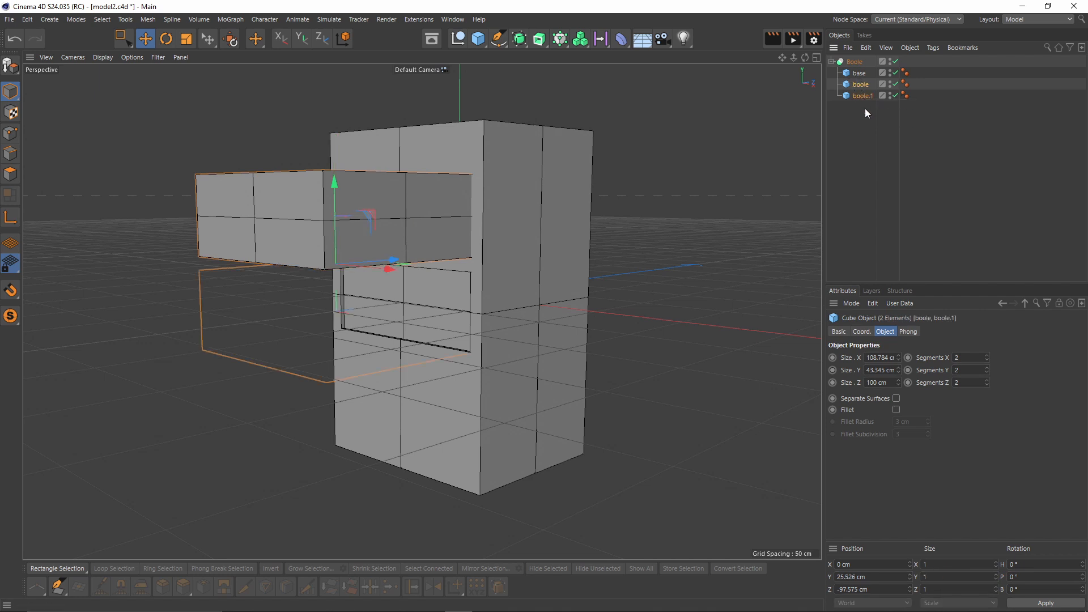
pyautogui.hotkey('alt', 'g')
pyautogui.keyDown('alt'); pyautogui.moveTo(669, 131); pyautogui.dragTo(493, 216); pyautogui.keyUp('alt')
pyautogui.click(838, 84)
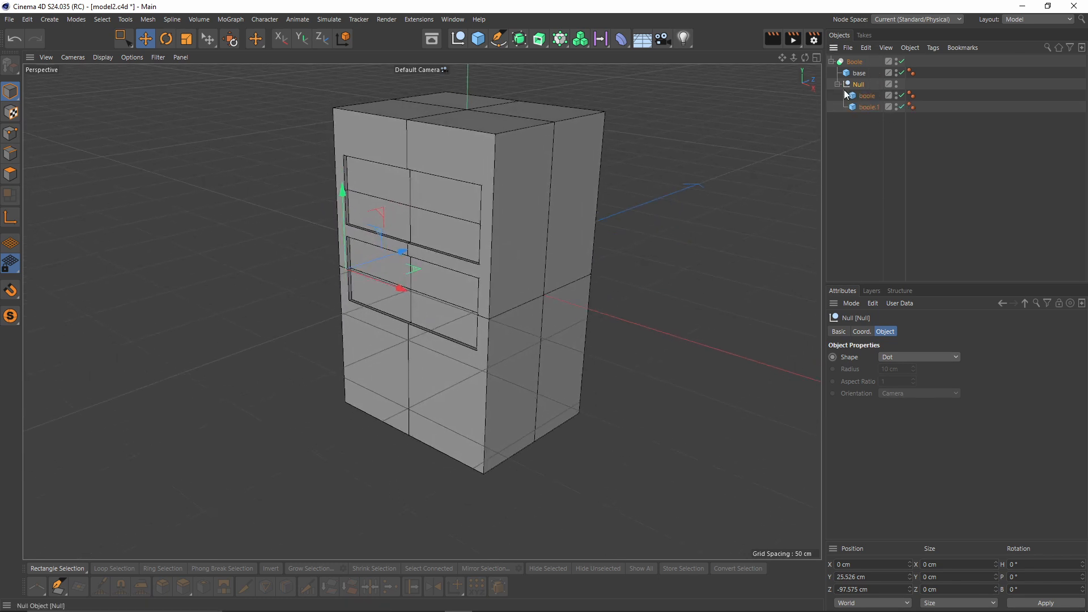
# - Set the upper cutter to about 102.6 cm along X at Z about -94.7 cm and duplicate it down to Y about -50 cm
pyautogui.click(868, 106)
pyautogui.scroll(5, 350, 230)
pyautogui.moveTo(469, 279); pyautogui.dragTo(428, 148)
pyautogui.keyDown('ctrl'); pyautogui.moveTo(371, 124); pyautogui.dragTo(371, 131); pyautogui.keyUp('ctrl')
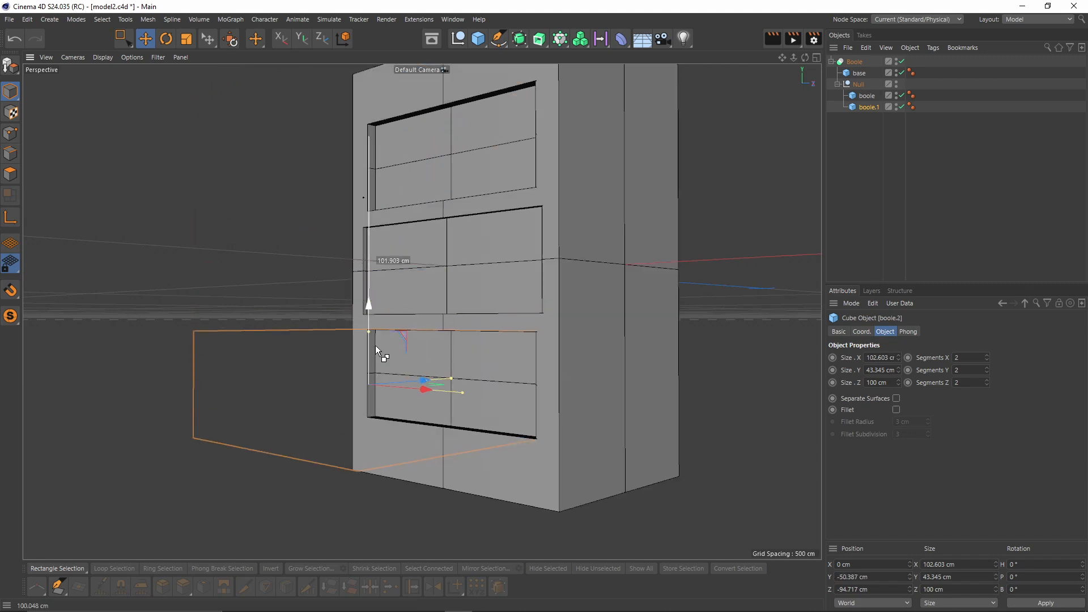
pyautogui.keyDown('alt'); pyautogui.moveTo(376, 348); pyautogui.dragTo(482, 324); pyautogui.keyUp('alt')
# - Round the base cube's edges with a 3 cm fillet and adjust the fillet subdivision
pyautogui.click(878, 106)
pyautogui.click(871, 97)
pyautogui.keyDown('alt'); pyautogui.moveTo(646, 142); pyautogui.dragTo(599, 198); pyautogui.keyUp('alt')
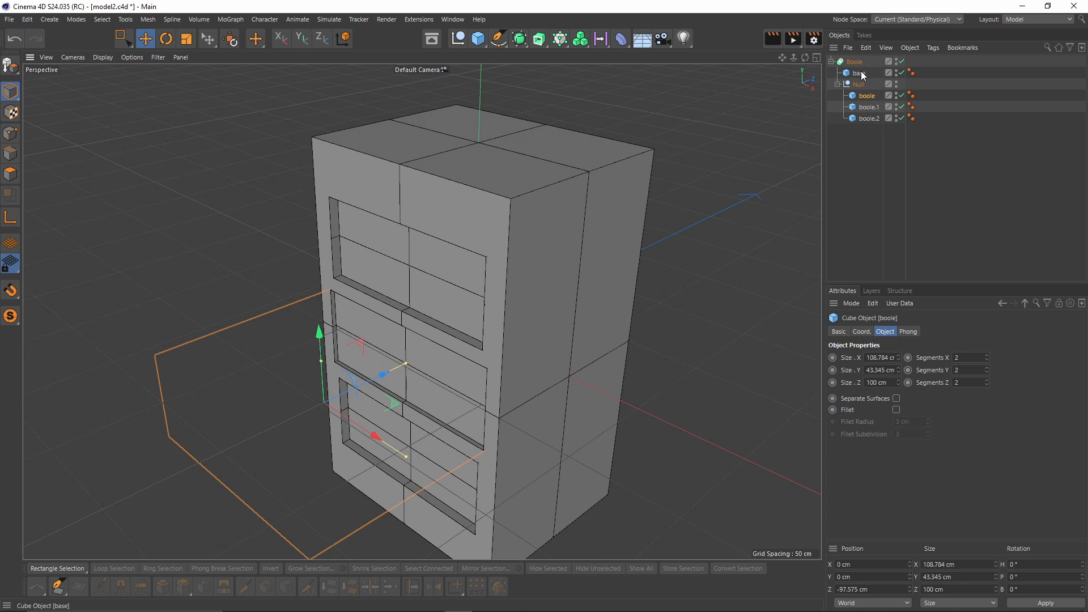
pyautogui.click(860, 74)
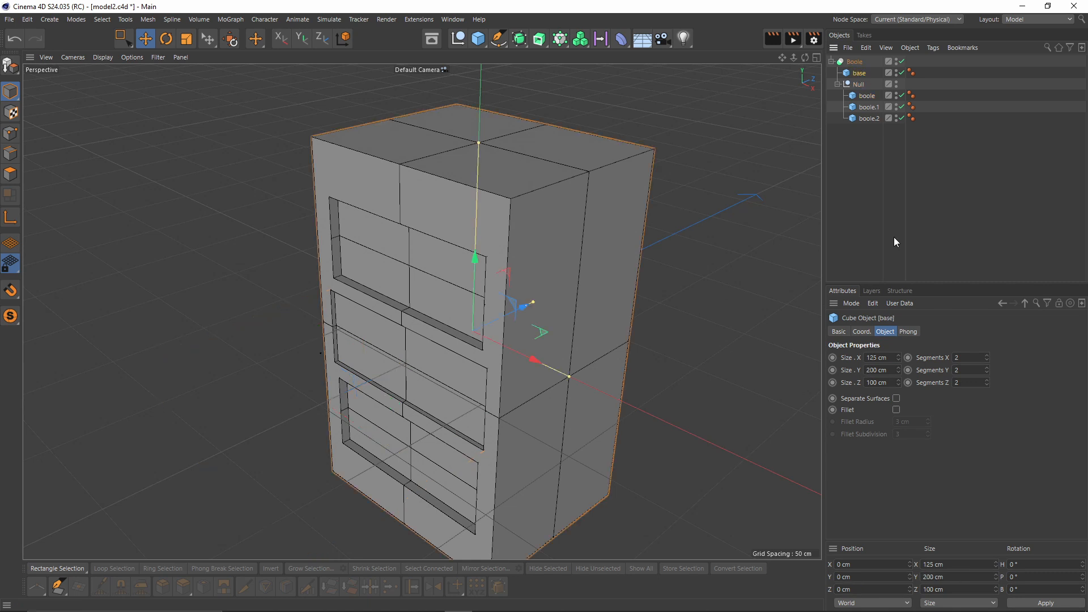
pyautogui.click(896, 410)
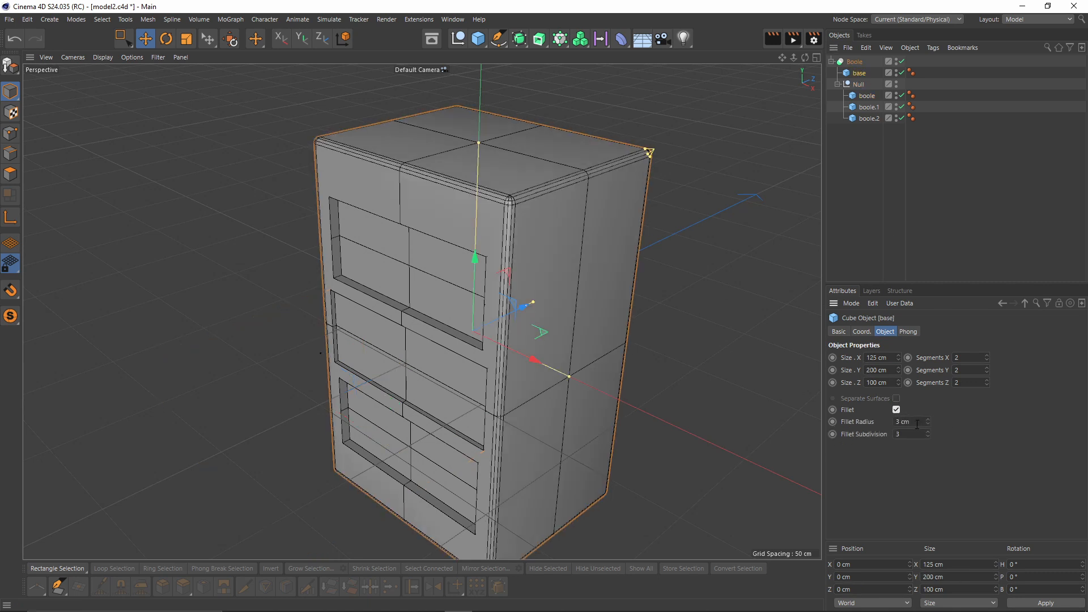
pyautogui.moveTo(902, 434); pyautogui.dragTo(885, 435)
pyautogui.click(1016, 477)
# - Duplicate a cutter to the front's top edge at Y about 98.1 cm and narrow it to about 10.3 cm to cut a notch
pyautogui.scroll(1, 527, 295)
pyautogui.keyDown('alt'); pyautogui.moveTo(510, 287); pyautogui.dragTo(550, 284); pyautogui.keyUp('alt')
pyautogui.click(454, 278)
pyautogui.keyDown('ctrl'); pyautogui.moveTo(377, 243); pyautogui.dragTo(372, 123); pyautogui.keyUp('ctrl')
pyautogui.moveTo(508, 238); pyautogui.dragTo(454, 250)
pyautogui.moveTo(431, 244); pyautogui.dragTo(424, 241)
pyautogui.scroll(3, 425, 239)
pyautogui.keyDown('alt'); pyautogui.moveTo(426, 237); pyautogui.dragTo(480, 177); pyautogui.keyUp('alt')
pyautogui.keyDown('alt'); pyautogui.moveTo(479, 177); pyautogui.dragTo(458, 255, button='middle'); pyautogui.keyUp('alt')
pyautogui.moveTo(425, 128); pyautogui.dragTo(425, 117)
pyautogui.scroll(-3, 431, 221)
# - Set the upper recess cutter's height to about 36.2 cm at Y about 46.5 cm and adjust the middle recess cutter vertically
pyautogui.click(869, 118)
pyautogui.keyDown('alt'); pyautogui.moveTo(482, 215); pyautogui.dragTo(412, 212); pyautogui.keyUp('alt')
pyautogui.click(867, 96)
pyautogui.click(869, 107)
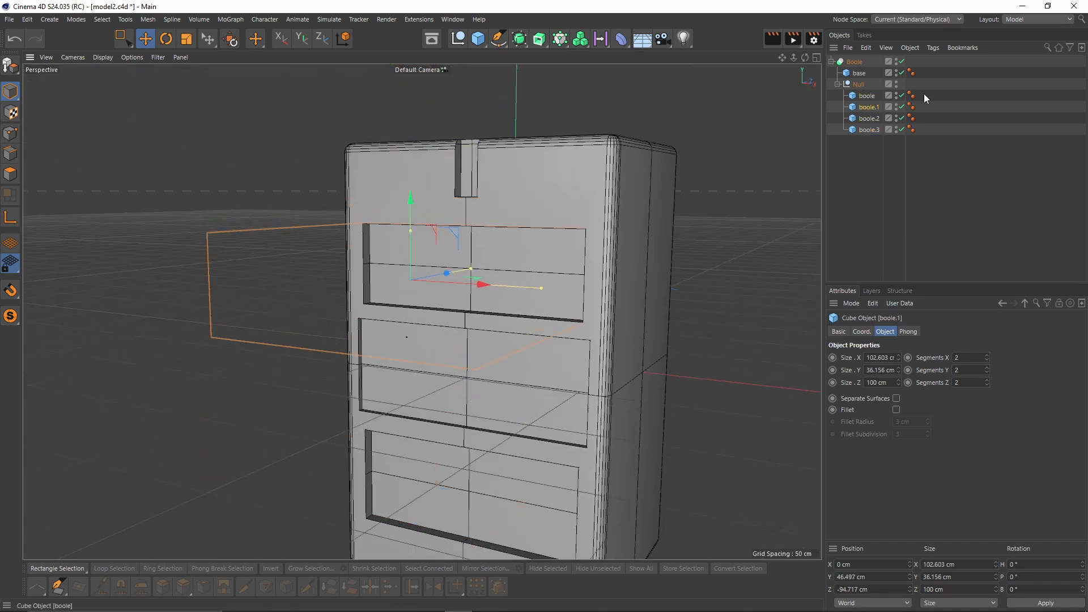
pyautogui.click(868, 96)
pyautogui.keyDown('alt'); pyautogui.moveTo(482, 396); pyautogui.dragTo(481, 289, button='middle'); pyautogui.keyUp('alt')
pyautogui.moveTo(411, 354); pyautogui.dragTo(410, 361)
pyautogui.moveTo(413, 338); pyautogui.dragTo(412, 332)
pyautogui.keyDown('alt'); pyautogui.moveTo(482, 250); pyautogui.dragTo(468, 295); pyautogui.keyUp('alt')
pyautogui.keyDown('alt'); pyautogui.moveTo(468, 239); pyautogui.dragTo(467, 318, button='middle'); pyautogui.keyUp('alt')
# - Duplicate the top notch cutter along X to add a notch on each side of the middle one
pyautogui.click(862, 73)
pyautogui.click(874, 131)
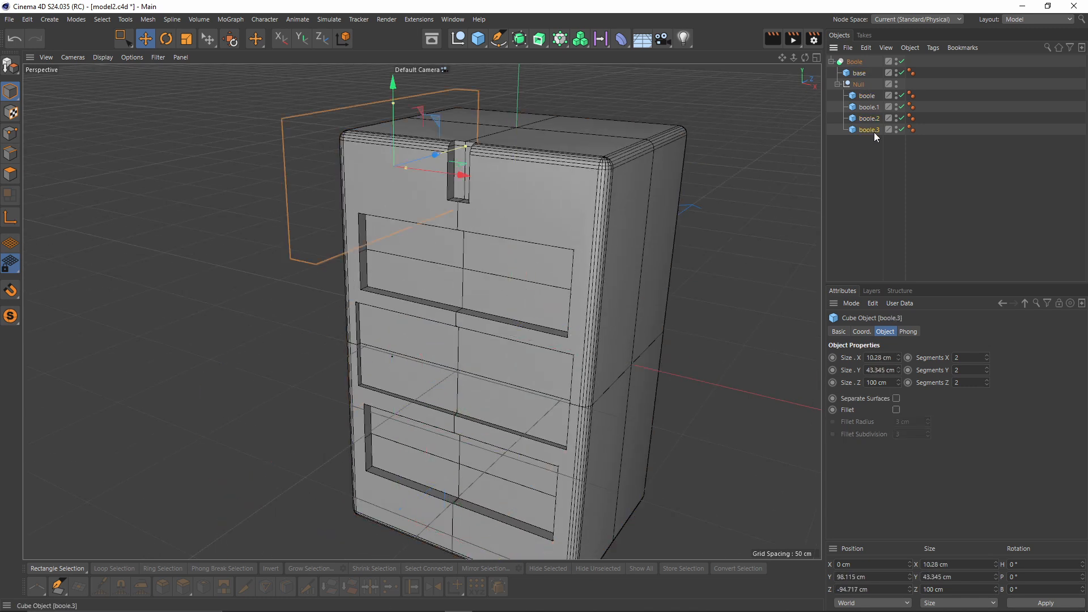
pyautogui.keyDown('alt'); pyautogui.moveTo(467, 207); pyautogui.dragTo(499, 266); pyautogui.keyUp('alt')
pyautogui.keyDown('ctrl'); pyautogui.moveTo(445, 341); pyautogui.dragTo(291, 262); pyautogui.keyUp('ctrl')
# - Select all three notch cutters and move them together to Z about -93.6 cm
pyautogui.keyDown('ctrl'); pyautogui.click(872, 138); pyautogui.keyUp('ctrl')
pyautogui.scroll(-4, 397, 249)
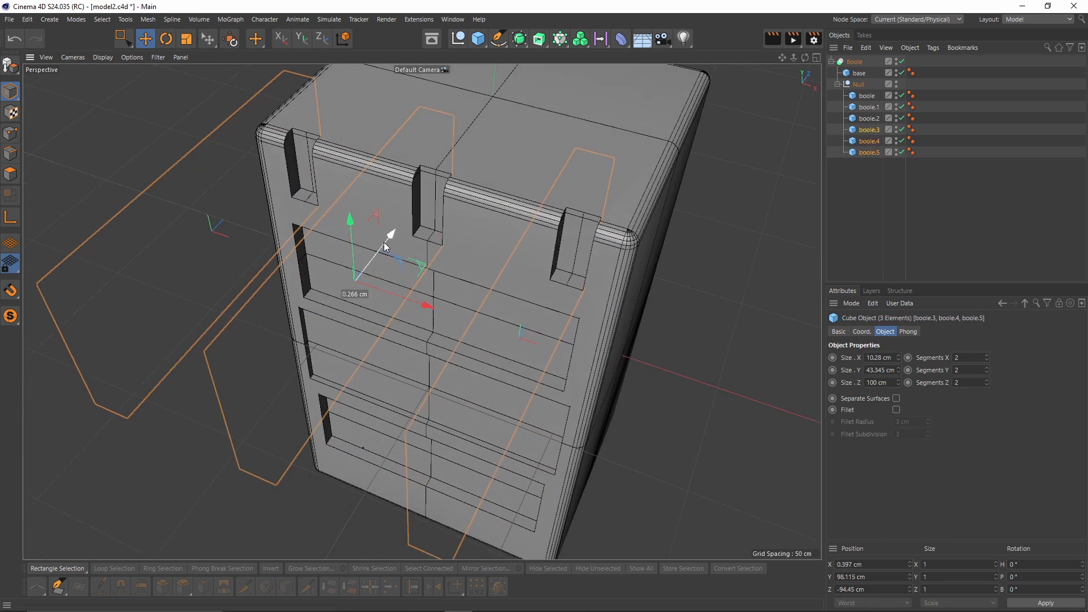
pyautogui.scroll(-3, 417, 224)
pyautogui.keyDown('alt'); pyautogui.moveTo(417, 224); pyautogui.dragTo(406, 166); pyautogui.keyUp('alt')
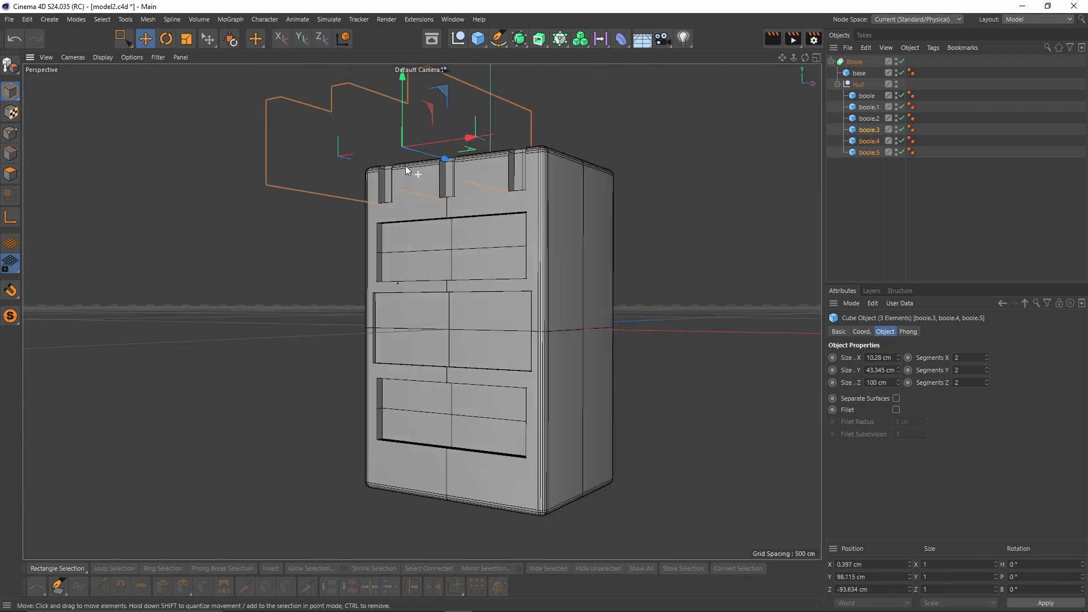
# - Duplicate the three notch cutters down to the front's bottom edge and add a cutter about 24.4 by 12.4 cm between two top notches
pyautogui.keyDown('ctrl'); pyautogui.moveTo(404, 92); pyautogui.dragTo(357, 449); pyautogui.keyUp('ctrl')
pyautogui.scroll(2, 395, 166)
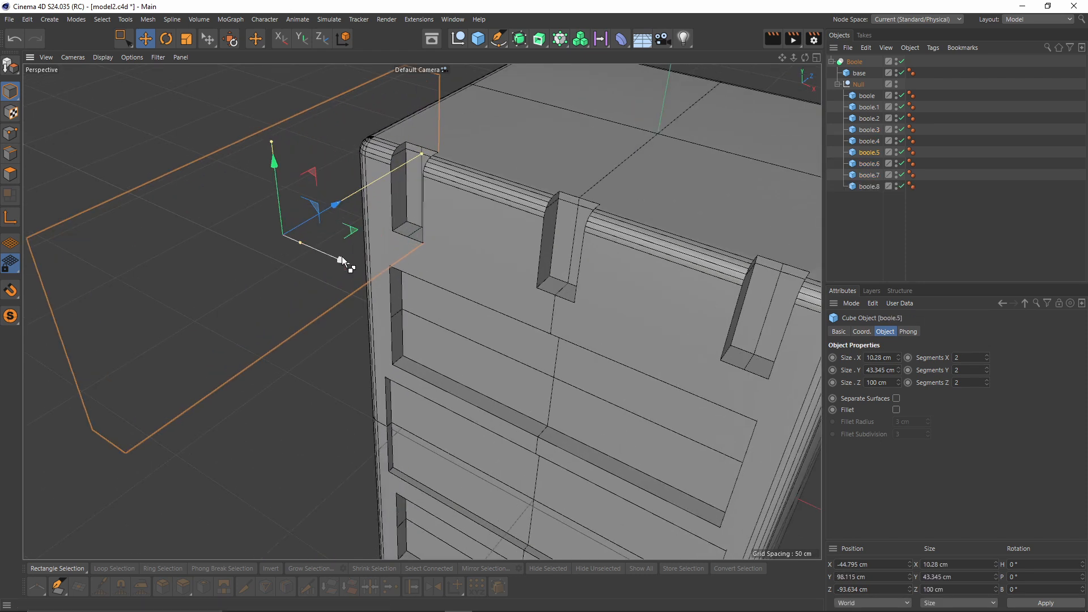
pyautogui.keyDown('ctrl'); pyautogui.moveTo(343, 261); pyautogui.dragTo(433, 301); pyautogui.keyUp('ctrl')
pyautogui.moveTo(363, 177); pyautogui.dragTo(414, 297)
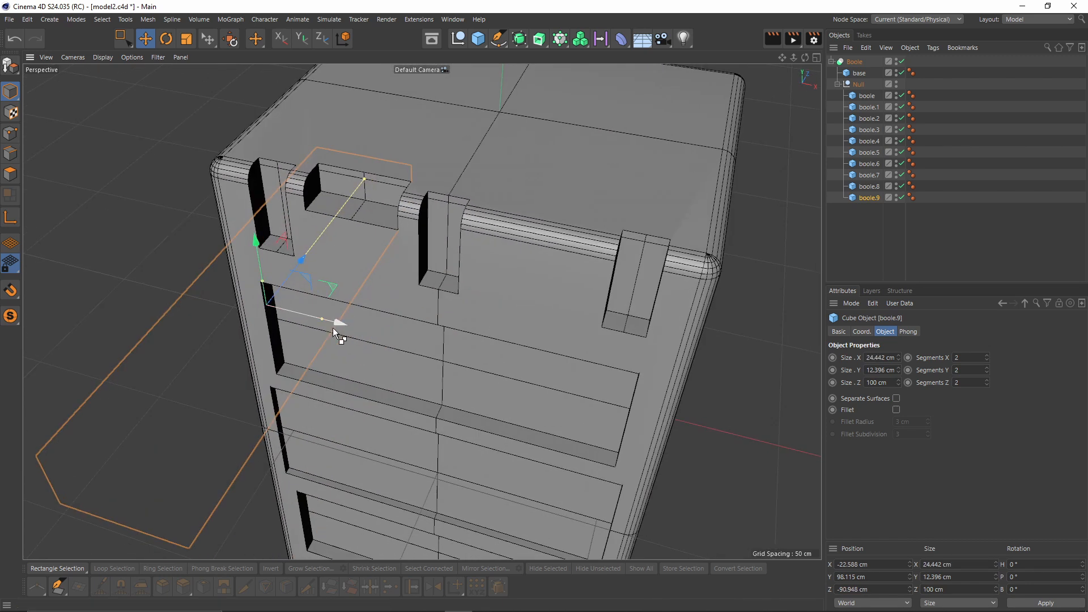
# - Duplicate the wide shallow cutter along X into the other top gap and copy both down to Y about -96.6 cm
pyautogui.keyDown('ctrl'); pyautogui.moveTo(332, 328); pyautogui.dragTo(562, 371); pyautogui.keyUp('ctrl')
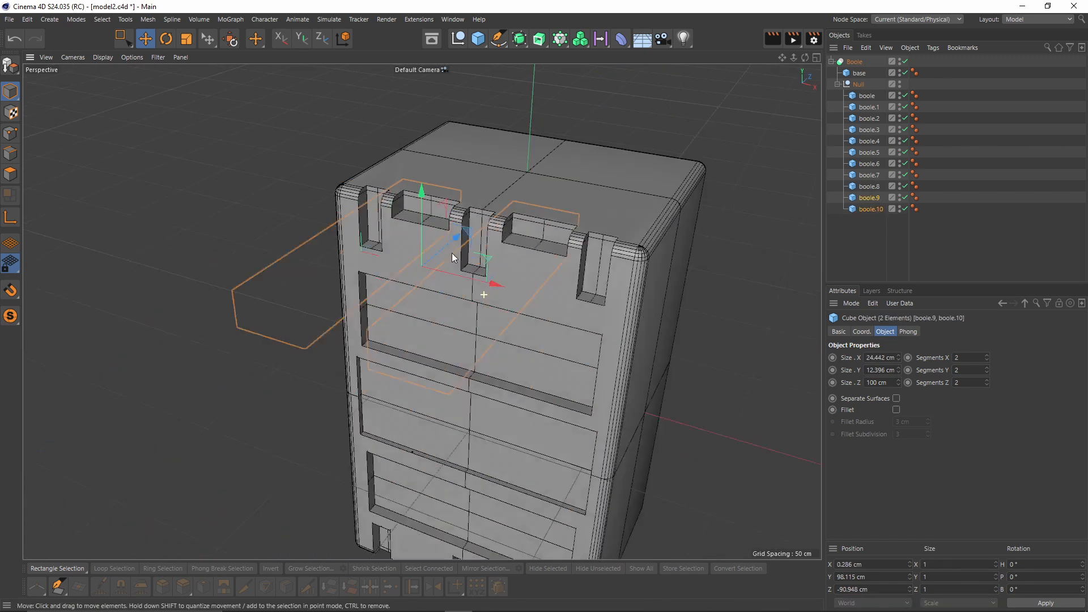
pyautogui.keyDown('ctrl'); pyautogui.moveTo(482, 170); pyautogui.dragTo(489, 430); pyautogui.keyUp('ctrl')
pyautogui.keyDown('alt'); pyautogui.moveTo(488, 431); pyautogui.dragTo(471, 124); pyautogui.keyUp('alt')
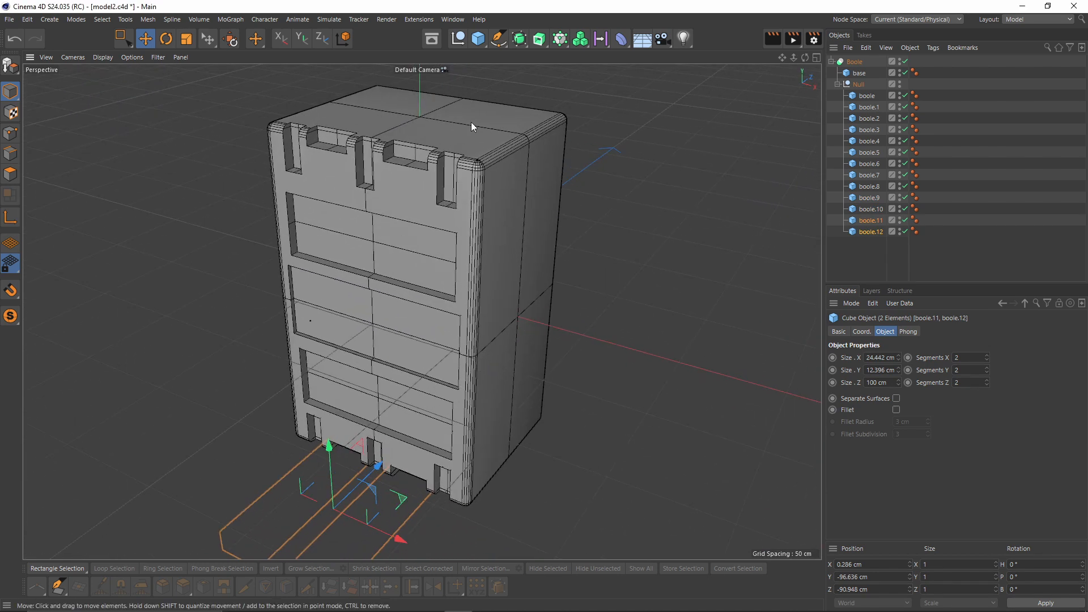
# - Add a new cube beside the crate's front corner and rotate its heading to 45°
pyautogui.click(478, 38)
pyautogui.middleClick(537, 161)
pyautogui.middleClick(538, 170)
pyautogui.scroll(-9, 462, 228)
pyautogui.moveTo(471, 182); pyautogui.dragTo(534, 224)
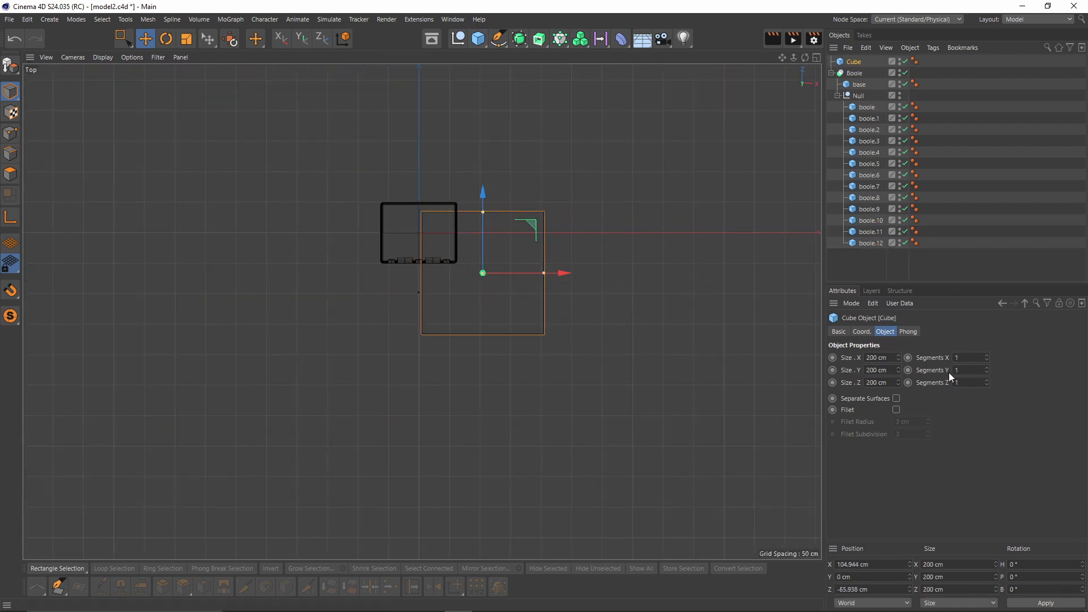
pyautogui.click(864, 332)
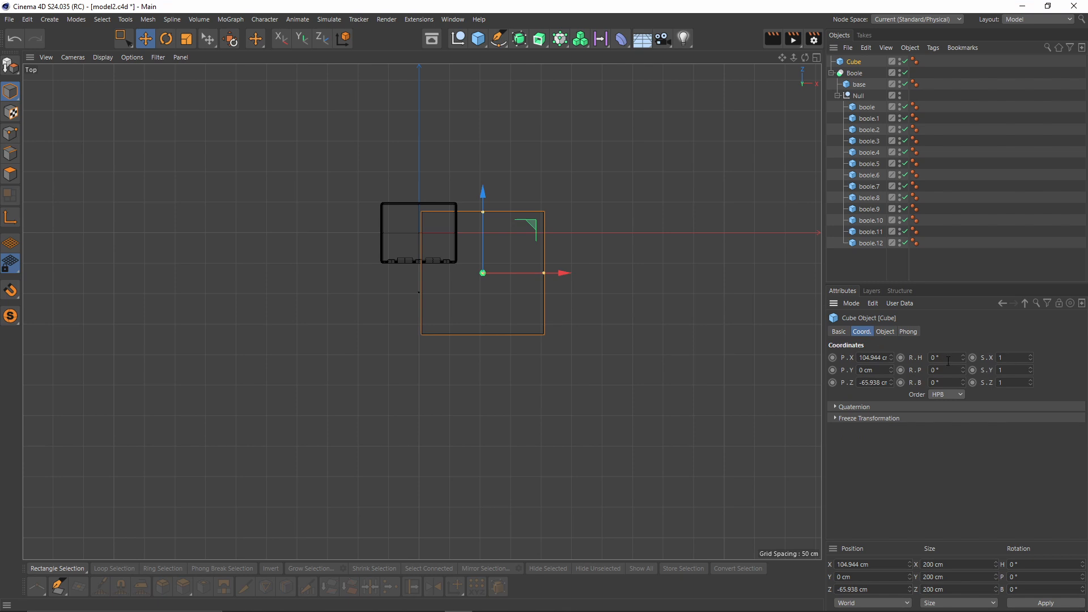
pyautogui.write('45')
pyautogui.press('Return')
# - Move the rotated cube near the crate's front corner at Y about 41.2 cm and flatten it to about 13.2 cm high
pyautogui.scroll(5, 496, 276)
pyautogui.moveTo(417, 217); pyautogui.dragTo(449, 249)
pyautogui.middleClick(397, 215)
pyautogui.middleClick(319, 173)
pyautogui.keyDown('alt'); pyautogui.moveTo(319, 174); pyautogui.dragTo(443, 125); pyautogui.keyUp('alt')
pyautogui.moveTo(573, 220); pyautogui.dragTo(570, 418)
pyautogui.moveTo(575, 349); pyautogui.dragTo(573, 262)
pyautogui.keyDown('alt'); pyautogui.moveTo(578, 199); pyautogui.dragTo(579, 271); pyautogui.keyUp('alt')
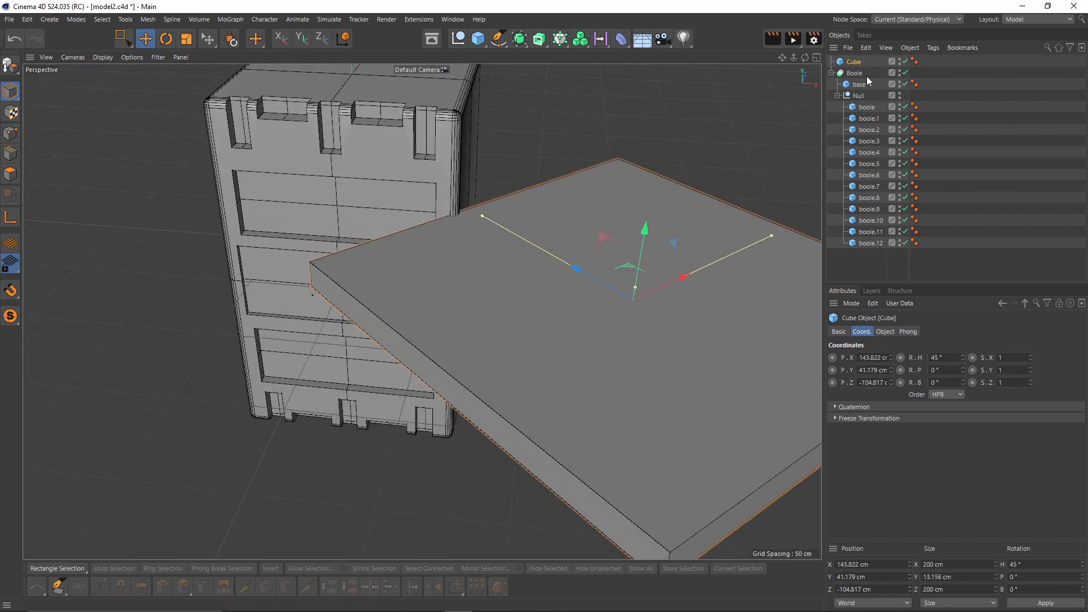
# - Put the rotated cube in the Boole's cutter group and fit it to the front corner, about 27.5 cm high at X about 143.2 cm
pyautogui.moveTo(858, 62); pyautogui.dragTo(869, 102)
pyautogui.keyDown('alt'); pyautogui.moveTo(584, 358); pyautogui.dragTo(614, 247); pyautogui.keyUp('alt')
pyautogui.keyDown('alt'); pyautogui.moveTo(613, 218); pyautogui.dragTo(558, 283); pyautogui.keyUp('alt')
pyautogui.moveTo(611, 245); pyautogui.dragTo(567, 150)
pyautogui.moveTo(631, 198); pyautogui.dragTo(628, 194)
# - Duplicate the corner cutter down to Y about -64.4 cm and place the copy directly below the original in the object hierarchy
pyautogui.scroll(-2, 629, 162)
pyautogui.keyDown('ctrl'); pyautogui.moveTo(630, 128); pyautogui.dragTo(641, 346); pyautogui.keyUp('ctrl')
pyautogui.keyDown('alt'); pyautogui.moveTo(641, 346); pyautogui.dragTo(607, 280); pyautogui.keyUp('alt')
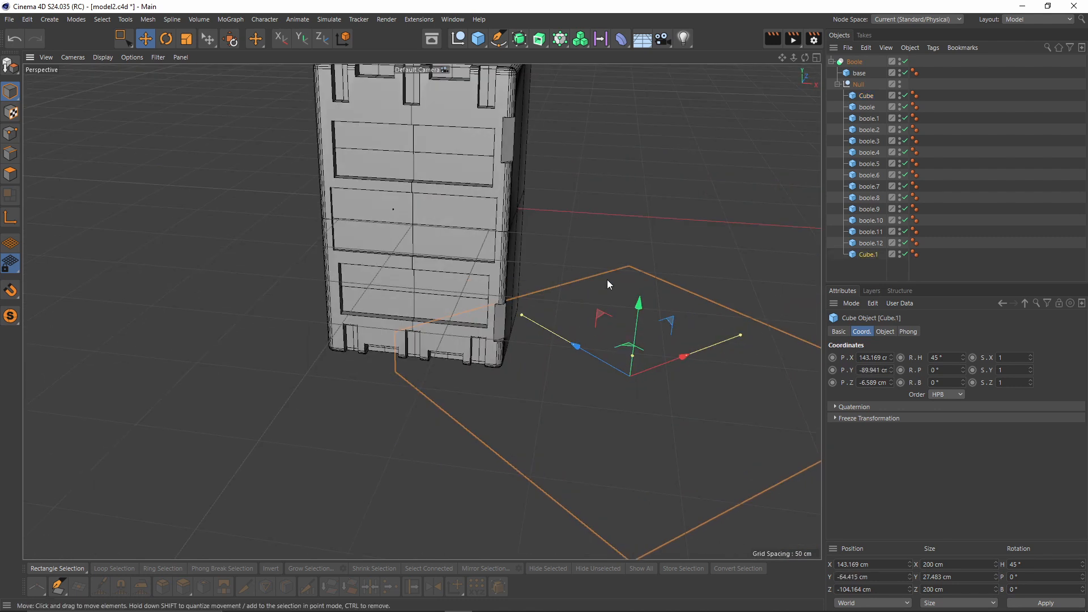
pyautogui.moveTo(873, 101); pyautogui.dragTo(873, 101)
# - Duplicate both corner cutters, move the copies in front of the crate and rotate them to a heading of 315°
pyautogui.keyDown('ctrl'); pyautogui.click(867, 95); pyautogui.keyUp('ctrl')
pyautogui.middleClick(643, 182)
pyautogui.middleClick(642, 180)
pyautogui.middleClick(633, 172)
pyautogui.middleClick(290, 163)
pyautogui.keyDown('alt'); pyautogui.moveTo(524, 281); pyautogui.dragTo(606, 217); pyautogui.keyUp('alt')
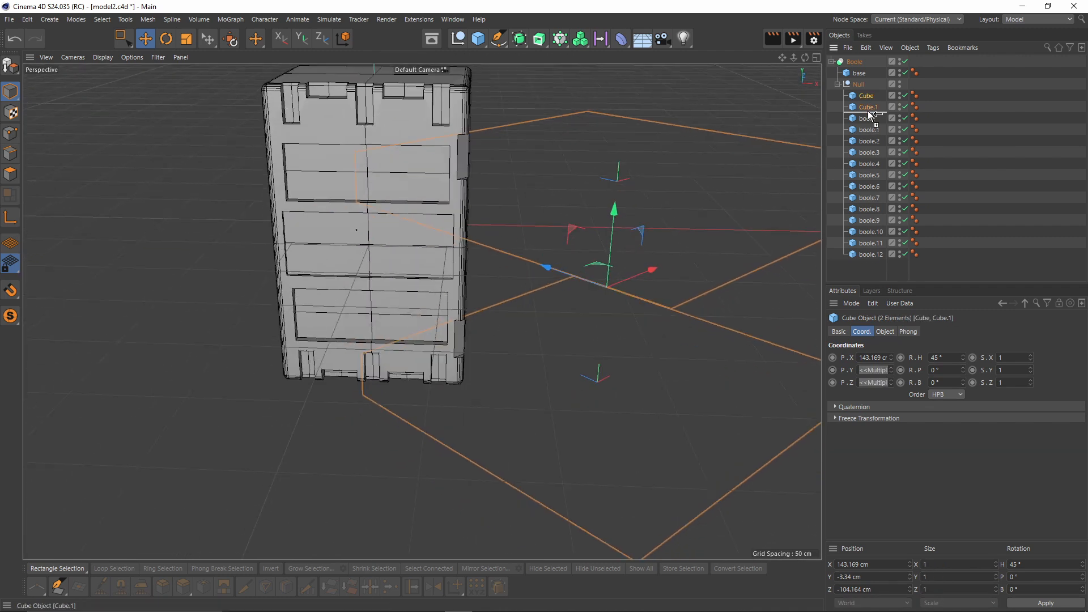
pyautogui.keyDown('ctrl'); pyautogui.moveTo(871, 115); pyautogui.dragTo(871, 117); pyautogui.keyUp('ctrl')
pyautogui.moveTo(646, 274); pyautogui.dragTo(380, 355)
pyautogui.press('r')
pyautogui.moveTo(385, 406); pyautogui.dragTo(309, 416)
pyautogui.press('F2')
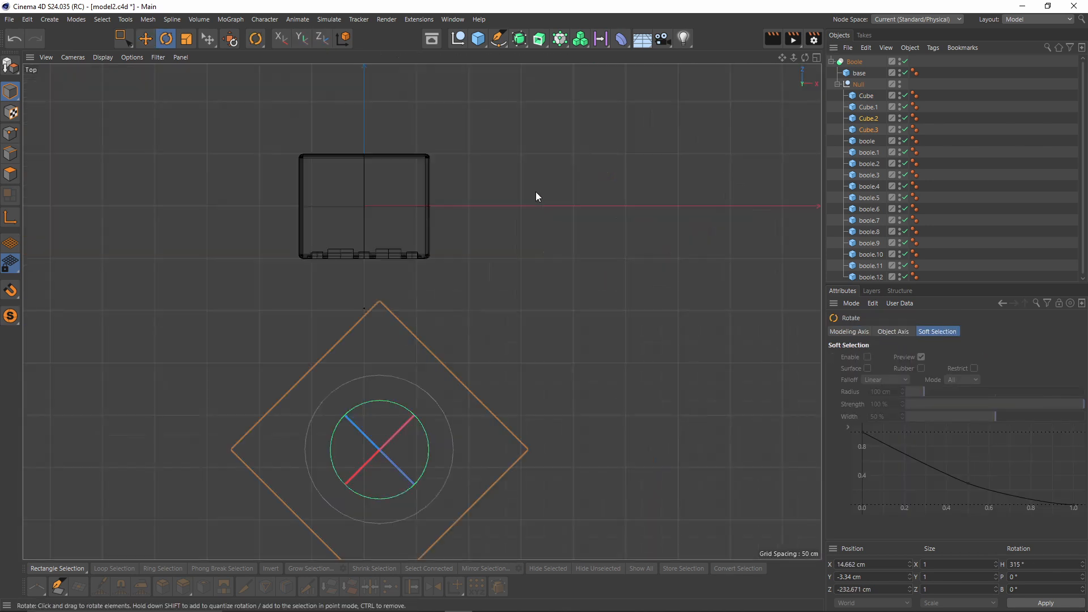
# - Move the rotated pair of corner cutters onto the crate's opposite front corner
pyautogui.press('e')
pyautogui.moveTo(519, 414); pyautogui.dragTo(386, 316)
pyautogui.scroll(5, 379, 258)
pyautogui.moveTo(286, 420); pyautogui.dragTo(285, 416)
pyautogui.middleClick(289, 413)
# - Examine the notches on both front corners of the crate with nothing selected
pyautogui.middleClick(406, 220)
pyautogui.scroll(2, 406, 220)
pyautogui.keyDown('alt'); pyautogui.moveTo(319, 148); pyautogui.dragTo(256, 210); pyautogui.keyUp('alt')
pyautogui.scroll(-3, 257, 211)
pyautogui.click(946, 176)
pyautogui.scroll(3, 481, 285)
pyautogui.keyDown('alt'); pyautogui.moveTo(481, 285); pyautogui.dragTo(318, 228); pyautogui.keyUp('alt')
pyautogui.keyDown('alt'); pyautogui.moveTo(590, 253); pyautogui.dragTo(450, 248, button='middle'); pyautogui.keyUp('alt')
pyautogui.keyDown('alt'); pyautogui.moveTo(450, 248); pyautogui.dragTo(606, 254); pyautogui.keyUp('alt')
pyautogui.keyDown('alt'); pyautogui.moveTo(326, 272); pyautogui.dragTo(486, 228, button='middle'); pyautogui.keyUp('alt')
pyautogui.keyDown('alt'); pyautogui.moveTo(487, 228); pyautogui.dragTo(490, 251); pyautogui.keyUp('alt')
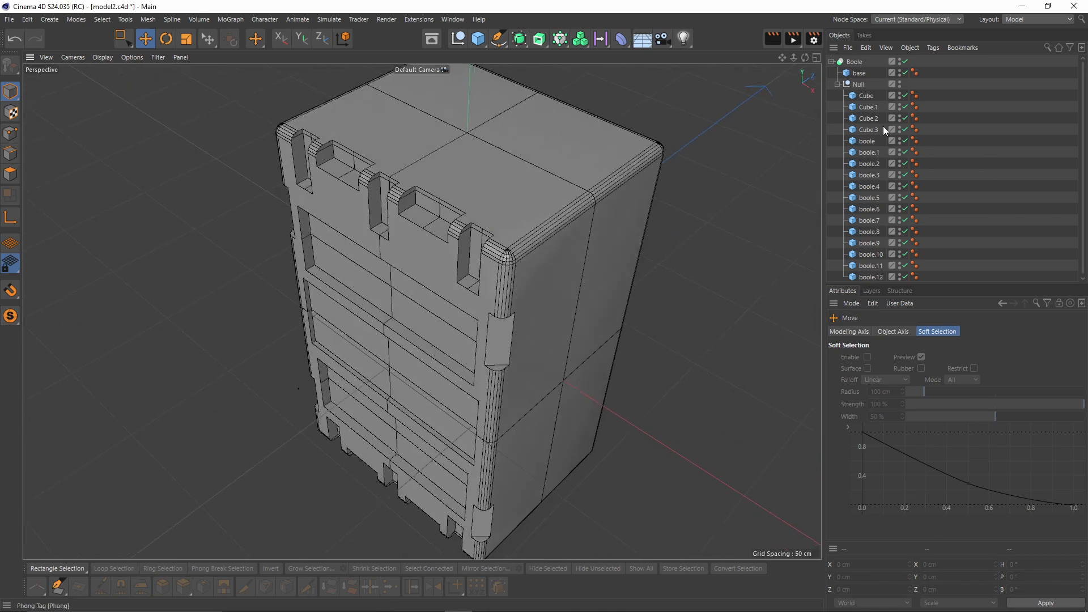
# - Move only the cutter group's axis to the crate's center, with X, Y and Z at 0 cm
pyautogui.click(838, 85)
pyautogui.click(860, 84)
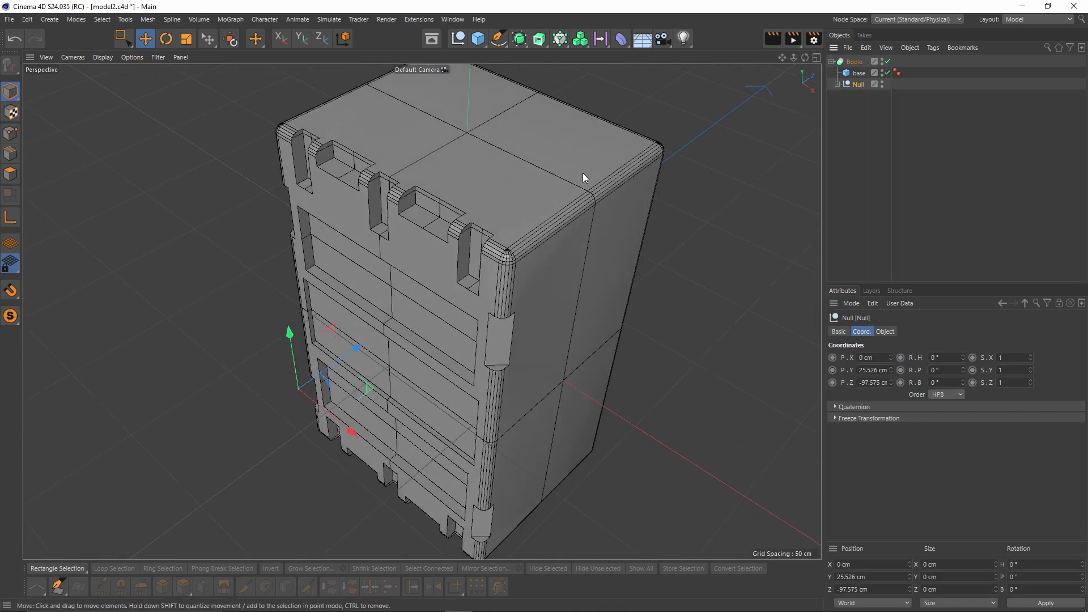
pyautogui.middleClick(583, 173)
pyautogui.middleClick(567, 181)
pyautogui.scroll(-2, 505, 263)
pyautogui.keyDown('alt'); pyautogui.moveTo(513, 257); pyautogui.dragTo(456, 305, button='middle'); pyautogui.keyUp('alt')
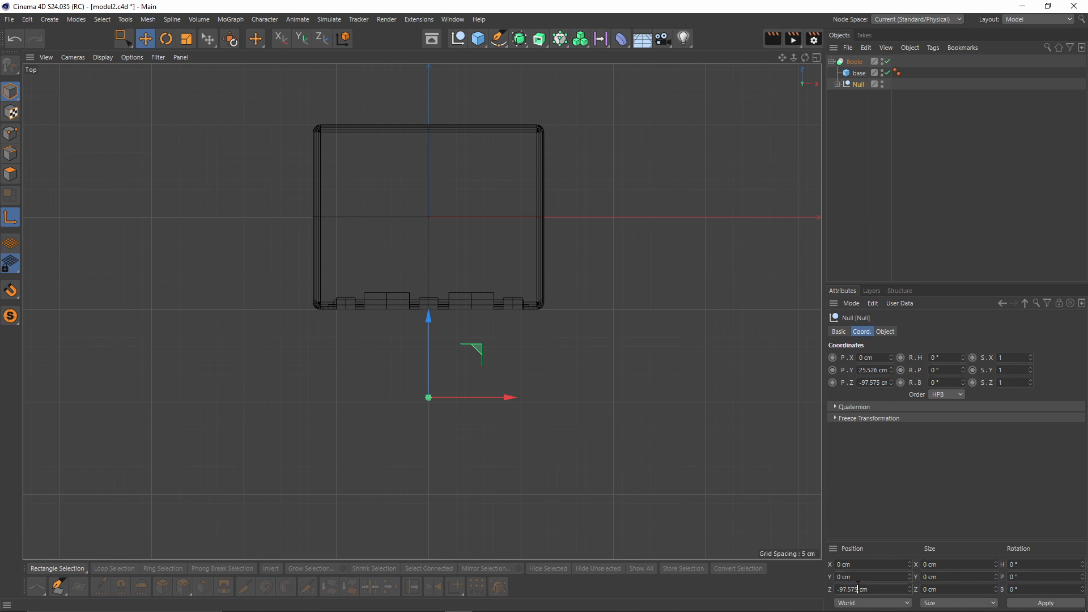
pyautogui.middleClick(444, 302)
pyautogui.middleClick(301, 189)
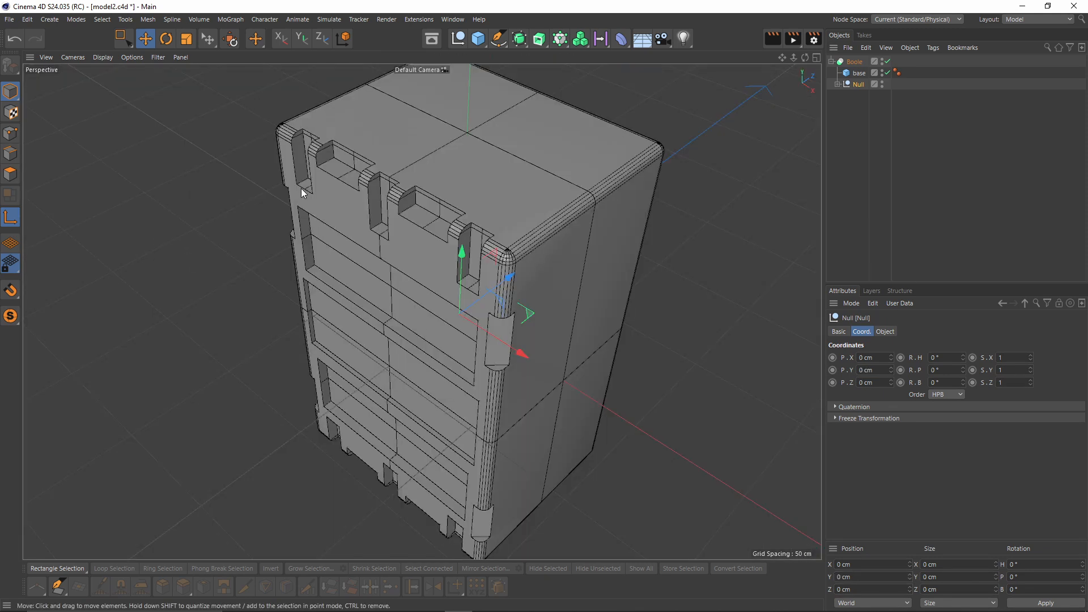
# - Wrap the cutter group in a Symmetry with mirror plane XY to repeat the cuts on the crate's back
pyautogui.keyDown('alt'); pyautogui.moveTo(513, 108); pyautogui.dragTo(492, 83); pyautogui.keyUp('alt')
pyautogui.scroll(-2, 491, 83)
pyautogui.click(514, 39)
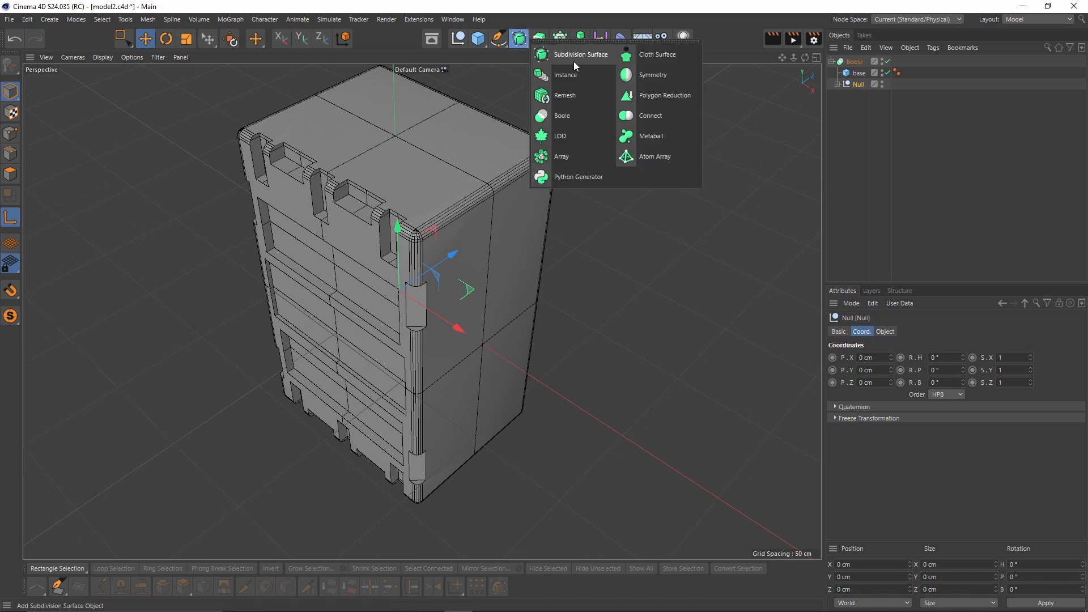
pyautogui.keyDown('alt'); pyautogui.click(651, 75); pyautogui.keyUp('alt')
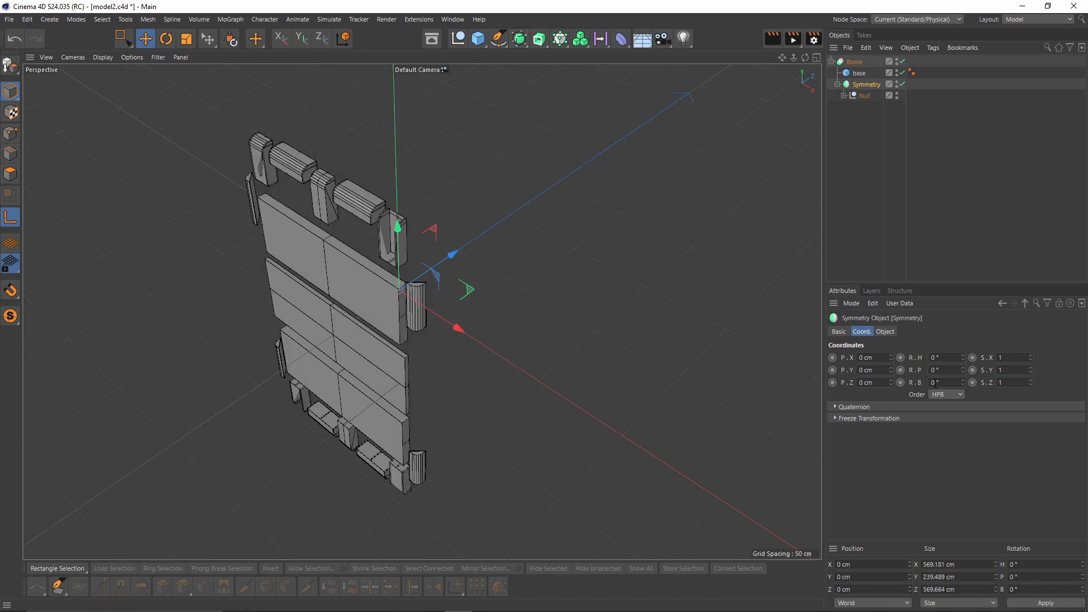
pyautogui.click(886, 331)
pyautogui.scroll(1, 906, 356)
pyautogui.keyDown('alt'); pyautogui.moveTo(621, 253); pyautogui.dragTo(432, 206); pyautogui.keyUp('alt')
pyautogui.keyDown('alt'); pyautogui.moveTo(368, 194); pyautogui.dragTo(587, 299); pyautogui.keyUp('alt')
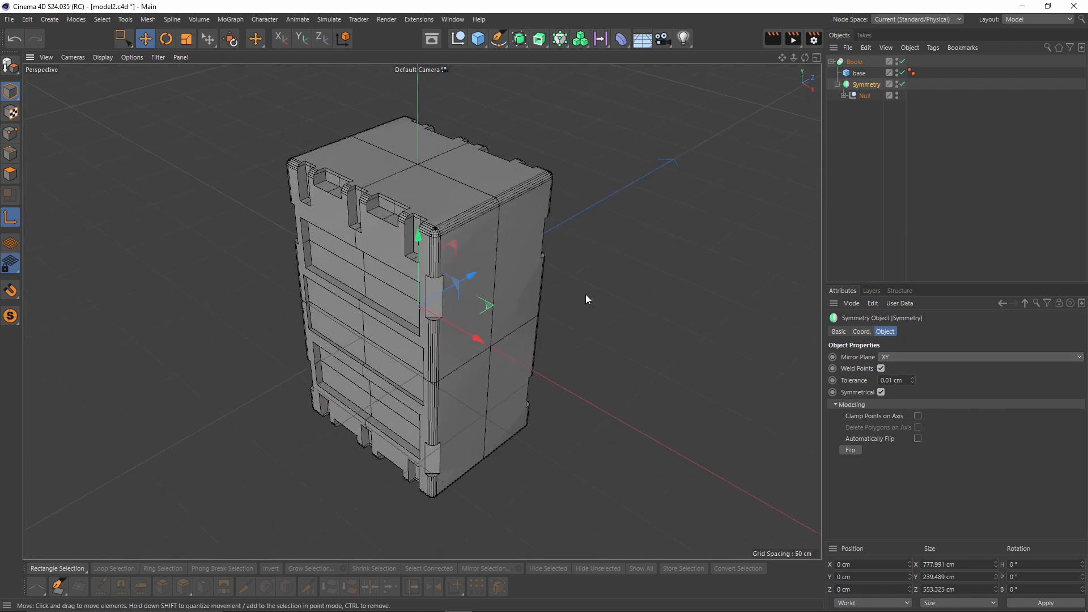
pyautogui.press('Delete')
pyautogui.keyDown('alt'); pyautogui.moveTo(409, 346); pyautogui.dragTo(543, 298); pyautogui.keyUp('alt')
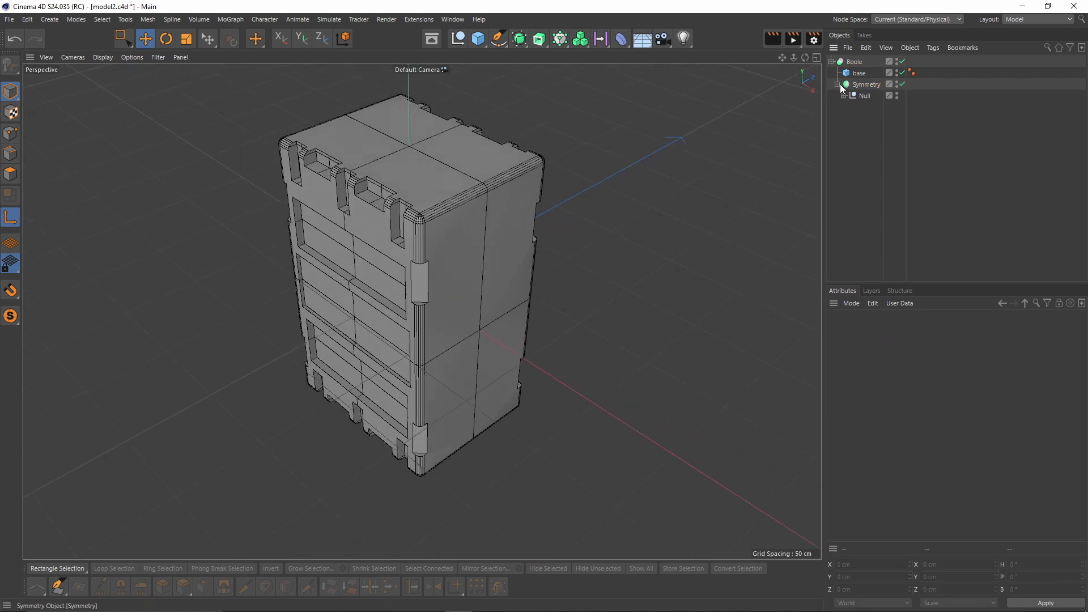
# - Copy the middle recess cutter out of the Boole and move the copy to the crate's side at X about 95.5 cm, Z 0 cm
pyautogui.click(844, 96)
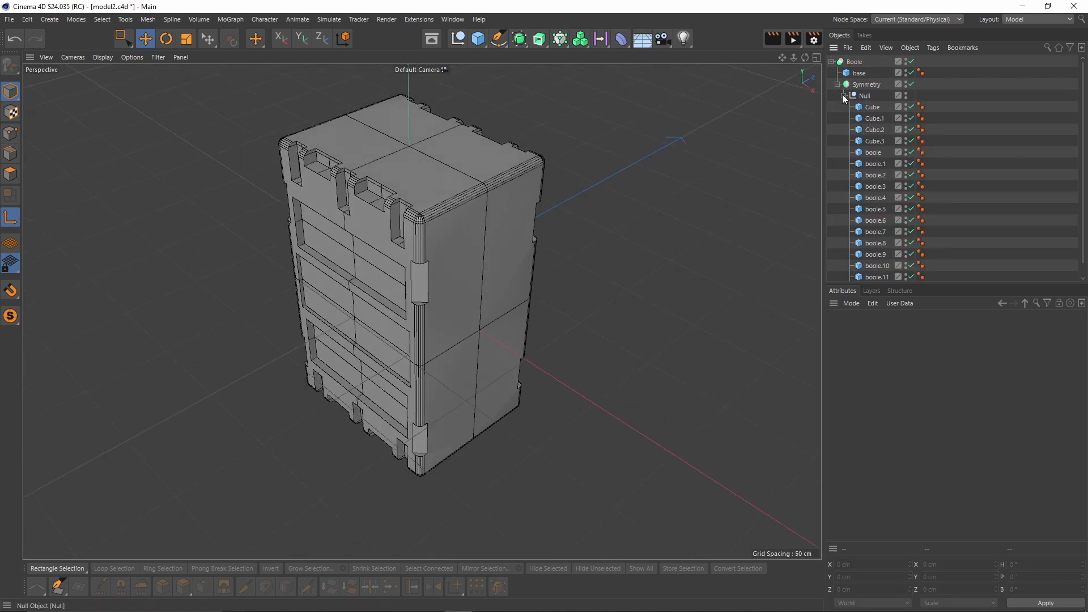
pyautogui.click(872, 153)
pyautogui.hotkey('ctrl', 'c')
pyautogui.hotkey('ctrl', 'v')
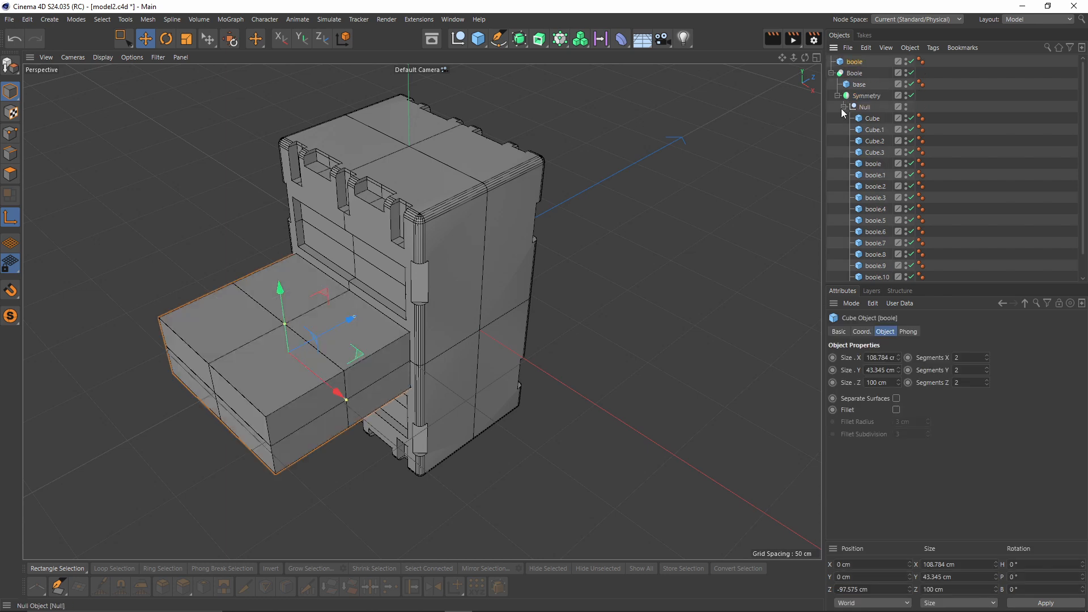
pyautogui.click(831, 73)
pyautogui.moveTo(337, 389); pyautogui.dragTo(590, 310)
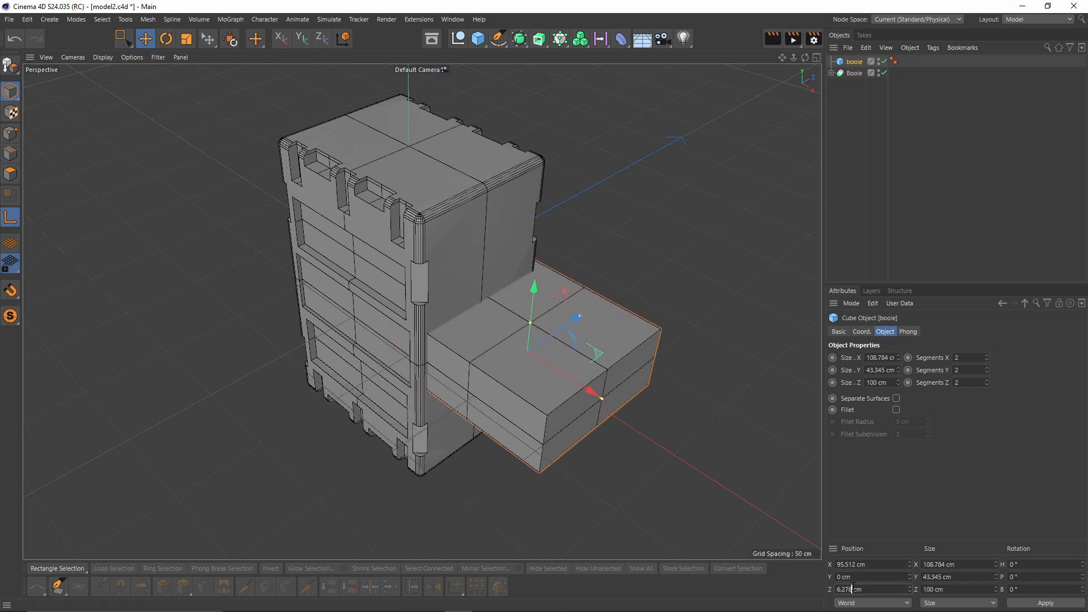
pyautogui.scroll(6, 543, 323)
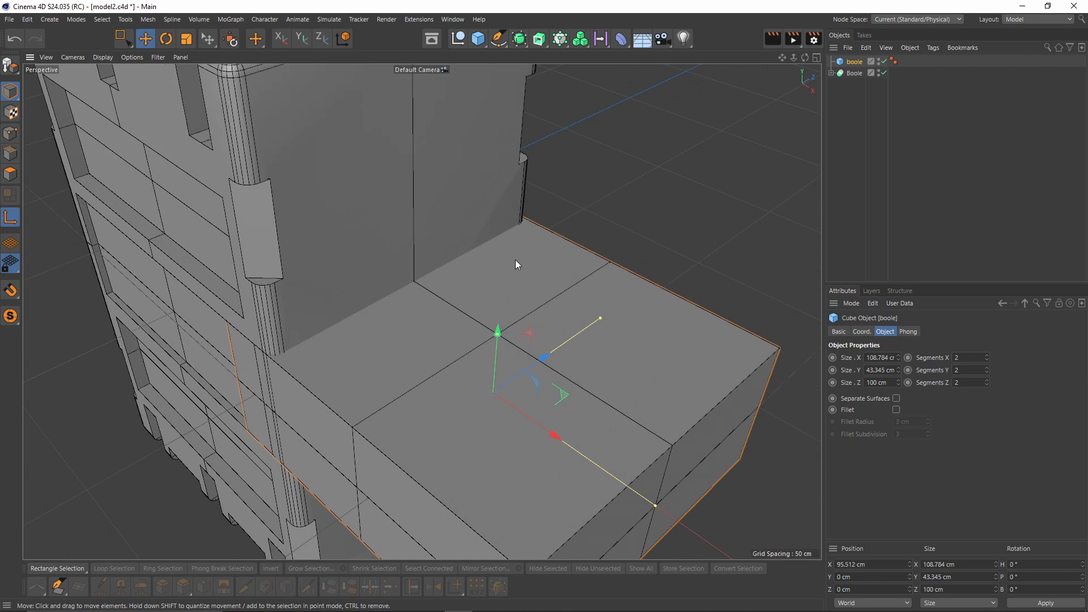
# - Resize the side cutter to about 60 cm high and 84.7 cm along Z, and move it to X about 115.3 cm
pyautogui.moveTo(606, 342); pyautogui.dragTo(586, 339)
pyautogui.keyDown('alt'); pyautogui.moveTo(420, 311); pyautogui.dragTo(592, 275); pyautogui.keyUp('alt')
pyautogui.moveTo(519, 397); pyautogui.dragTo(543, 366)
pyautogui.scroll(-4, 556, 413)
pyautogui.moveTo(523, 308); pyautogui.dragTo(523, 291)
pyautogui.scroll(-1, 671, 97)
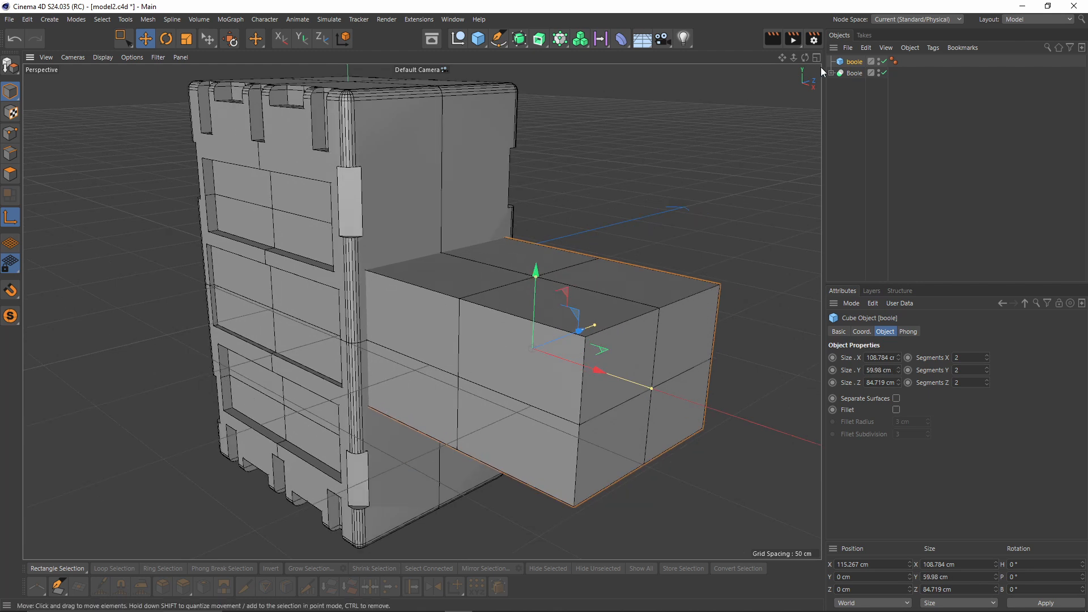
# - Move the side cutter into the Boole and group it with the Symmetry in a null so it cuts the crate
pyautogui.click(832, 74)
pyautogui.click(839, 96)
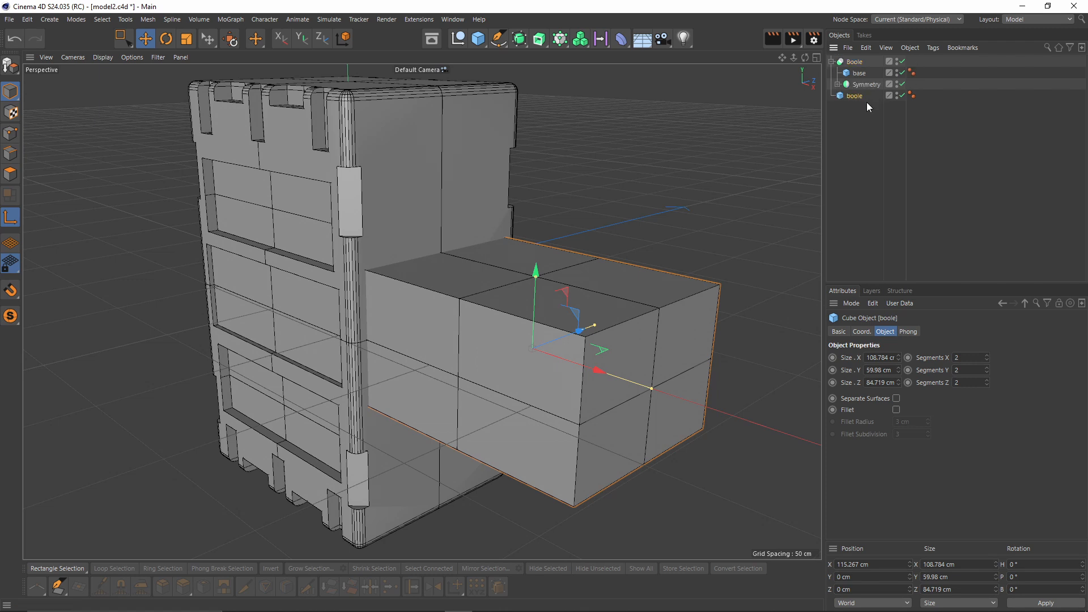
pyautogui.keyDown('alt'); pyautogui.moveTo(612, 221); pyautogui.dragTo(587, 250); pyautogui.keyUp('alt')
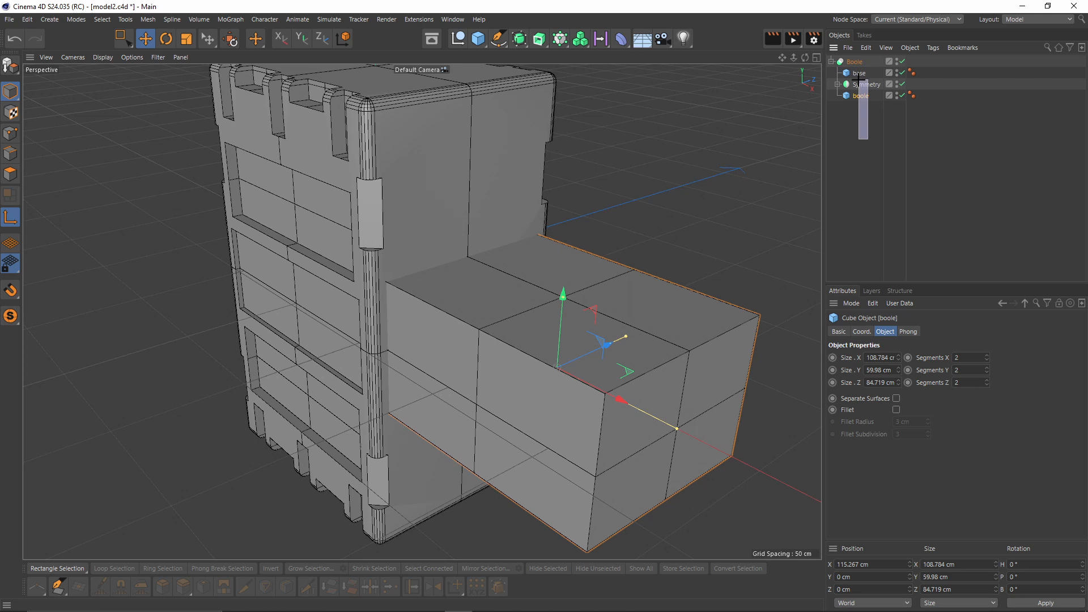
pyautogui.moveTo(860, 84); pyautogui.dragTo(862, 86)
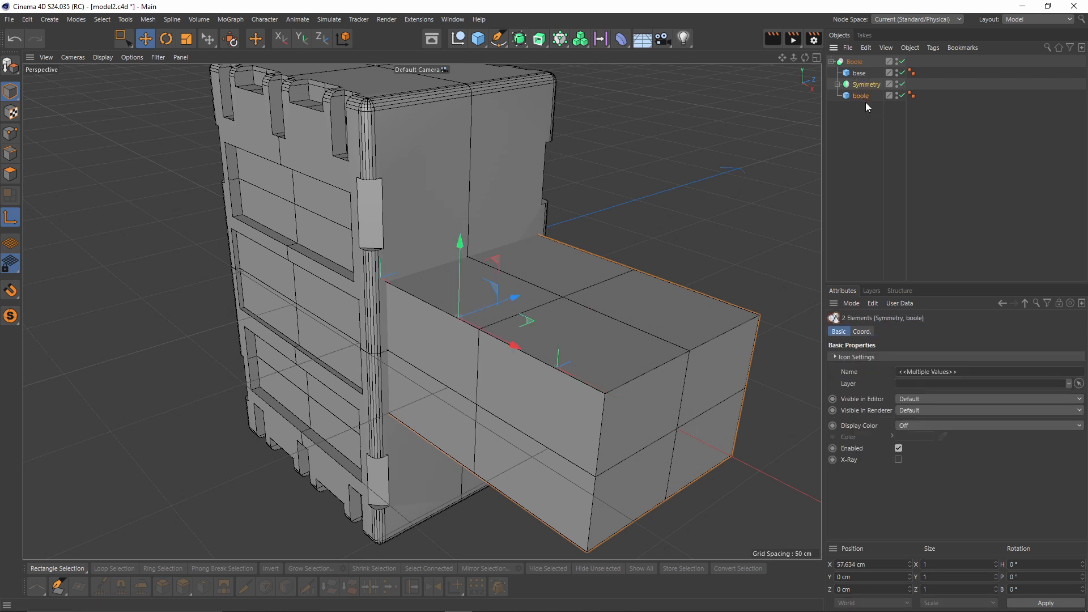
pyautogui.hotkey('alt', 'g')
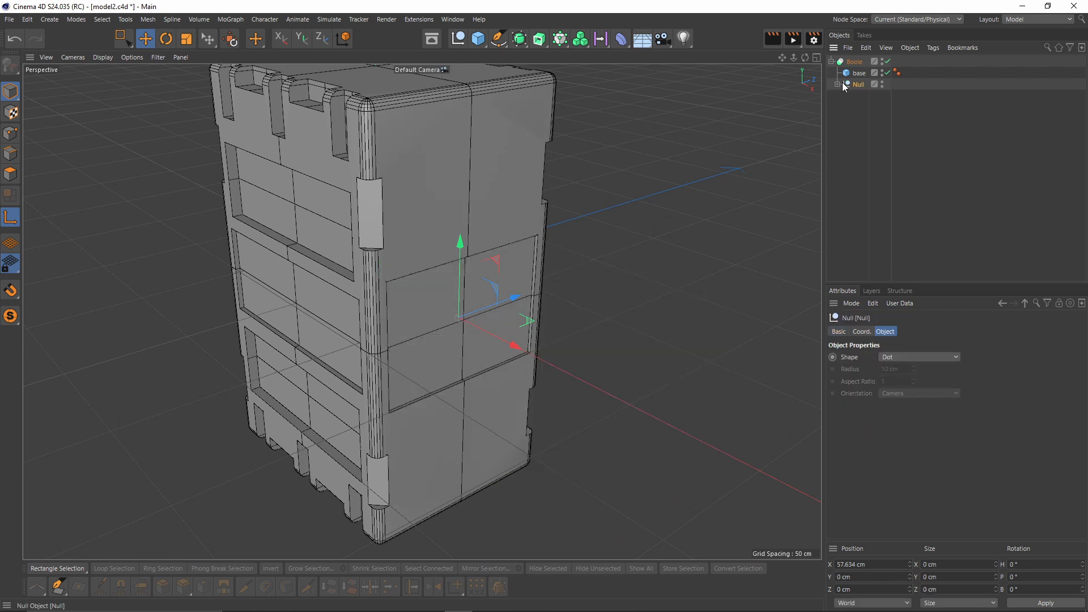
# - Deepen the side recess by moving its cutter along X to about 112 cm
pyautogui.click(838, 85)
pyautogui.moveTo(577, 385); pyautogui.dragTo(573, 382)
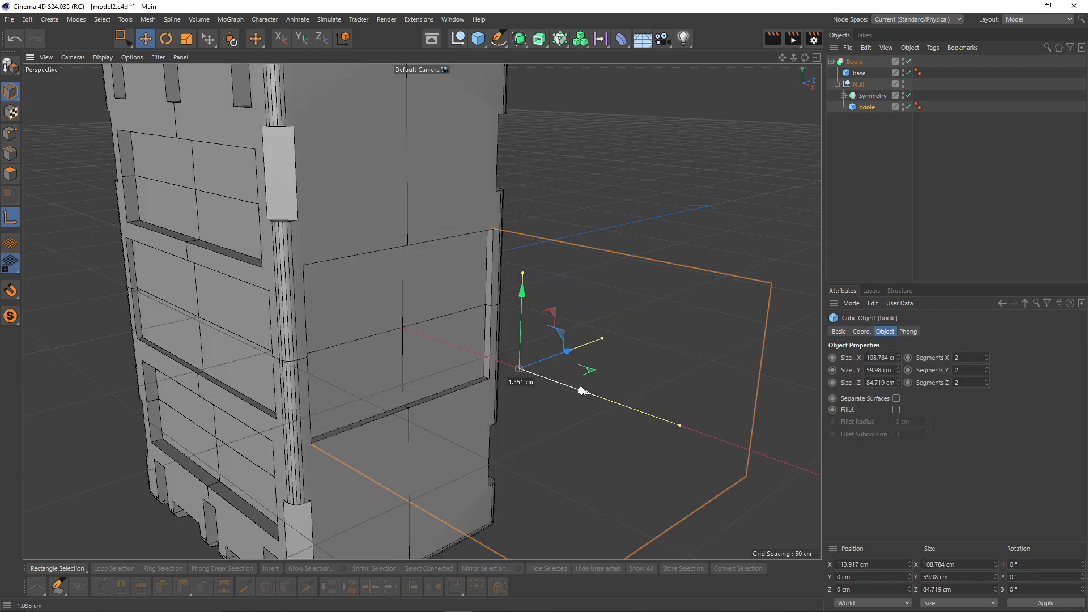
pyautogui.keyDown('alt'); pyautogui.moveTo(560, 308); pyautogui.dragTo(497, 45); pyautogui.keyUp('alt')
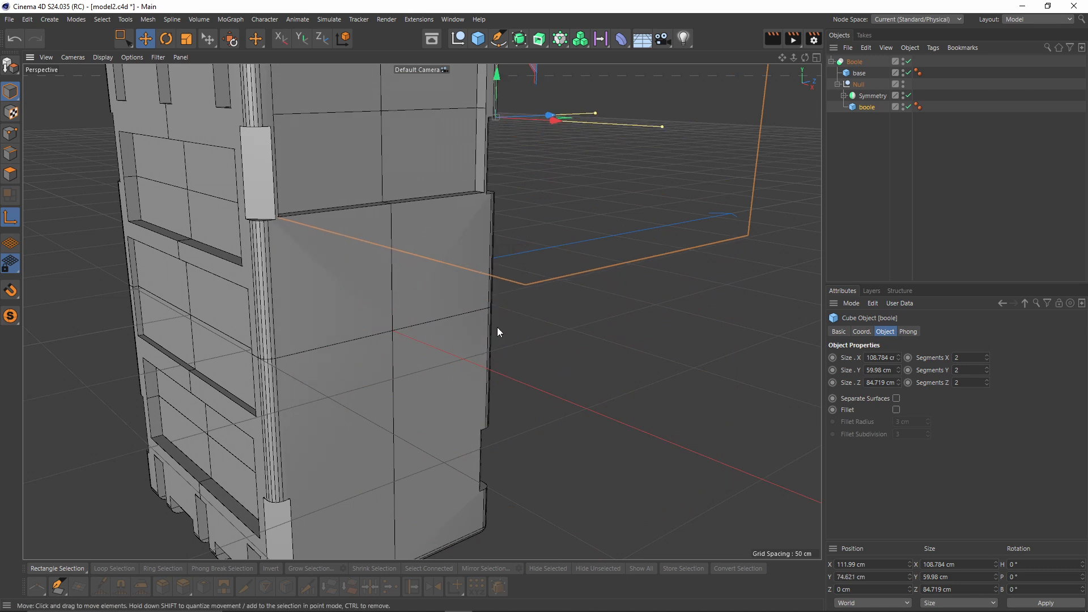
pyautogui.keyDown('alt'); pyautogui.moveTo(498, 328); pyautogui.dragTo(509, 372, button='middle'); pyautogui.keyUp('alt')
pyautogui.hotkey('ctrl', 'z')
# - Duplicate the side cutter above the original at Y about 59.2 cm and resize it to about 40.7 cm high and 79.3 cm along Z
pyautogui.keyDown('ctrl'); pyautogui.moveTo(870, 106); pyautogui.dragTo(870, 101); pyautogui.keyUp('ctrl')
pyautogui.moveTo(498, 345); pyautogui.dragTo(492, 171)
pyautogui.keyDown('alt'); pyautogui.moveTo(510, 238); pyautogui.dragTo(517, 266); pyautogui.keyUp('alt')
pyautogui.moveTo(513, 172); pyautogui.dragTo(513, 182)
pyautogui.keyDown('alt'); pyautogui.moveTo(544, 244); pyautogui.dragTo(596, 266); pyautogui.keyUp('alt')
pyautogui.keyDown('alt'); pyautogui.moveTo(573, 295); pyautogui.dragTo(567, 256); pyautogui.keyUp('alt')
pyautogui.moveTo(509, 200); pyautogui.dragTo(454, 254)
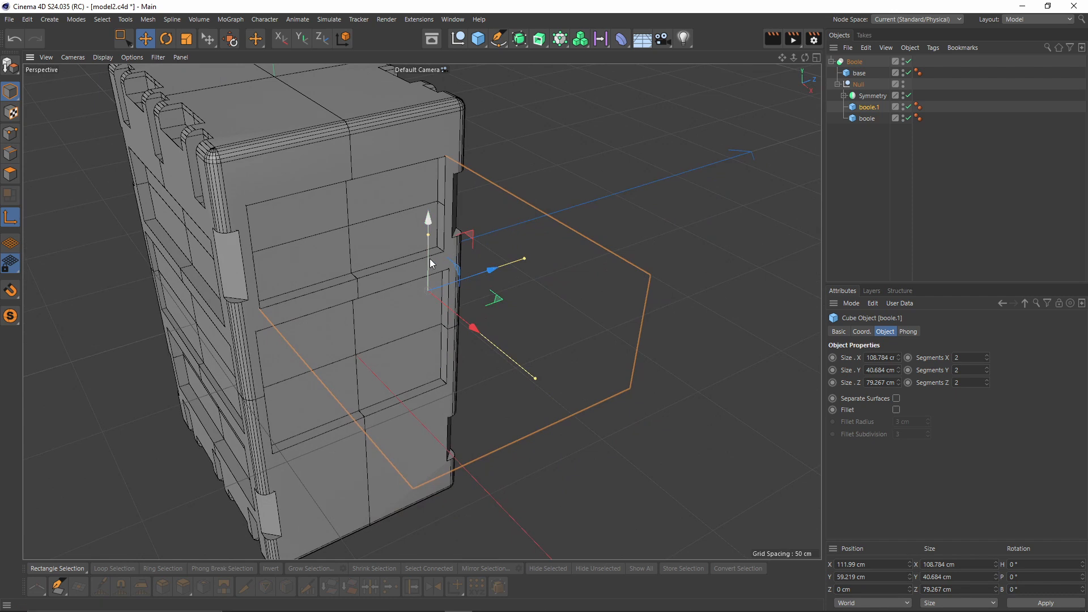
# - Make the upper side cutter editable and bevel its central vertical edge loop to split it into two spaced loops
pyautogui.press('c')
pyautogui.click(10, 153)
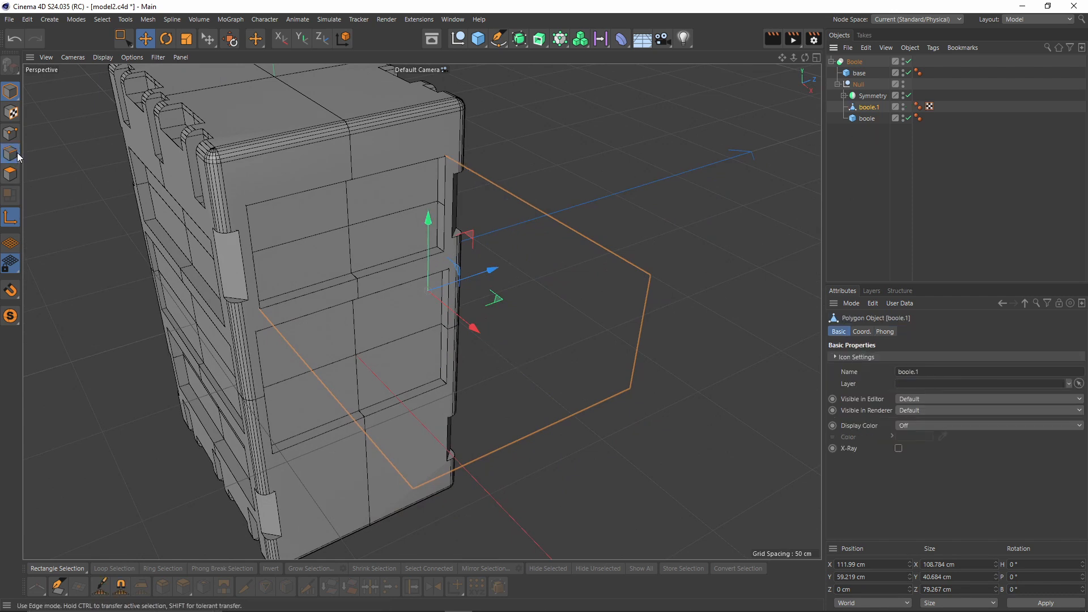
pyautogui.keyDown('alt'); pyautogui.moveTo(486, 287); pyautogui.dragTo(480, 284); pyautogui.keyUp('alt')
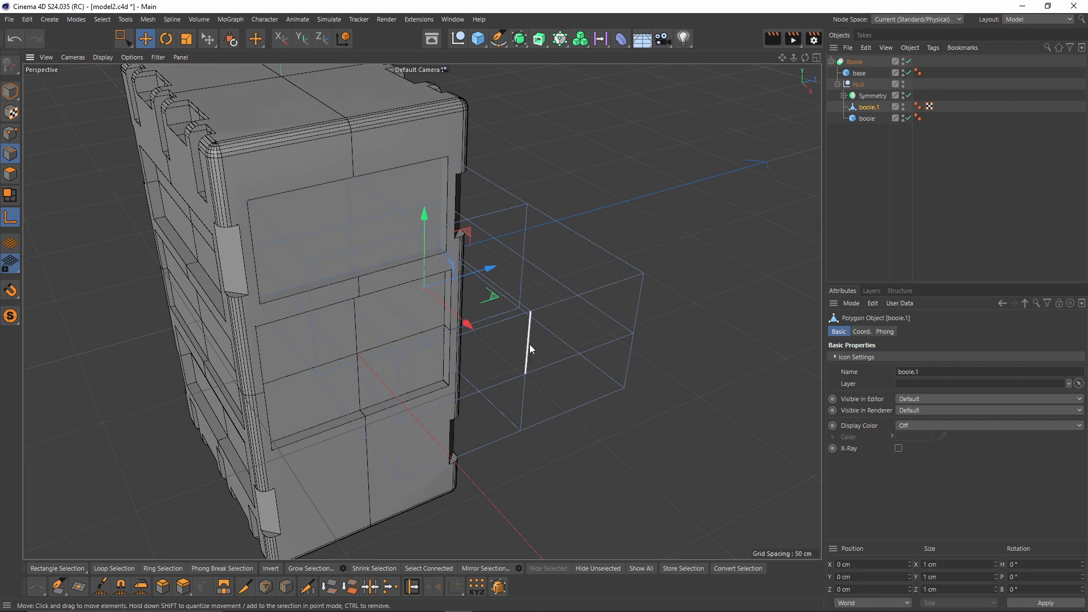
pyautogui.doubleClick(535, 344)
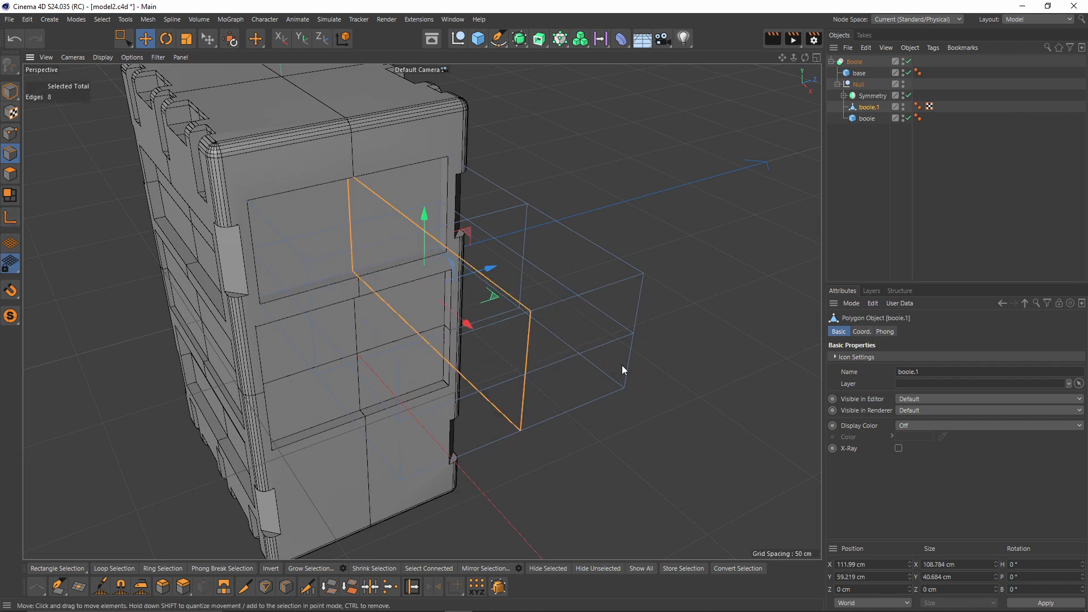
pyautogui.rightClick(587, 256)
pyautogui.click(639, 258)
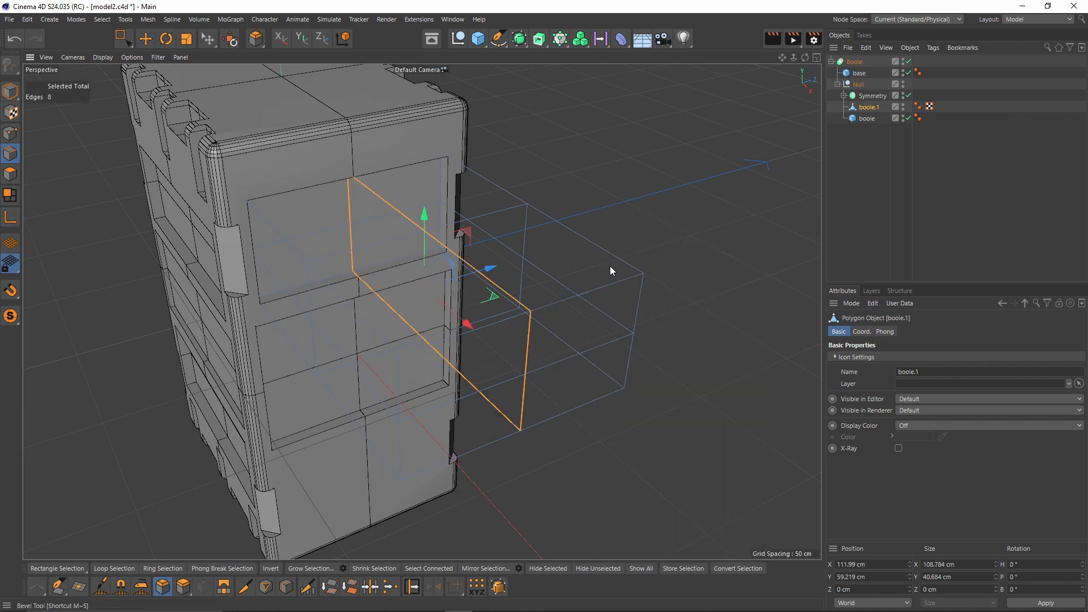
pyautogui.moveTo(676, 379); pyautogui.dragTo(693, 380)
pyautogui.moveTo(609, 394); pyautogui.dragTo(609, 394)
# - Raise the two outer top sections of the upper side cutter, making the cutter about 44.4 cm high
pyautogui.click(11, 176)
pyautogui.press('e')
pyautogui.click(285, 217)
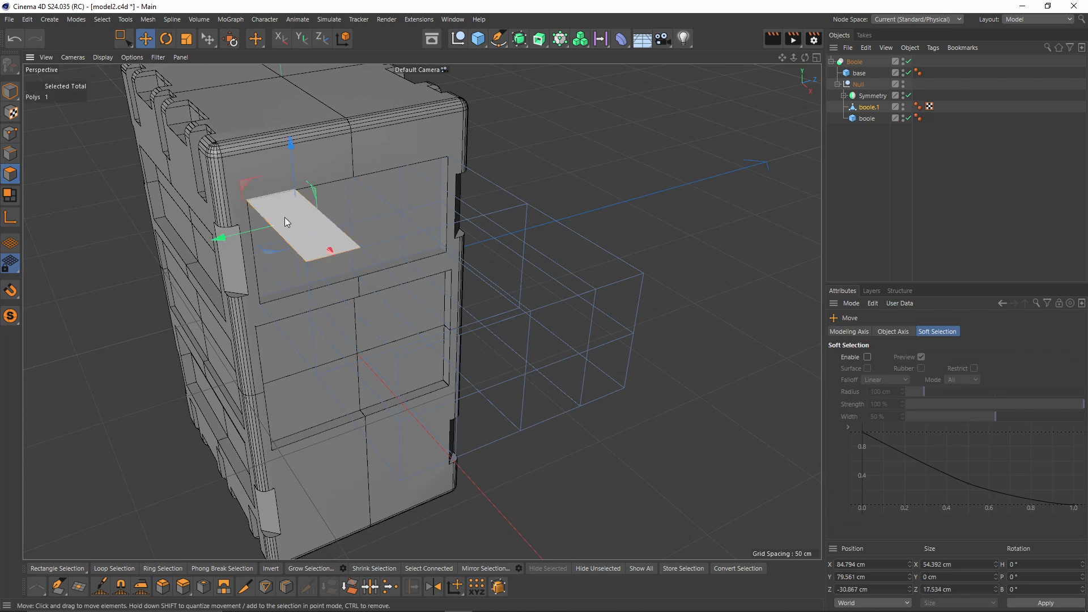
pyautogui.keyDown('shift'); pyautogui.click(459, 184); pyautogui.keyUp('shift')
pyautogui.keyDown('shift'); pyautogui.click(540, 237); pyautogui.keyUp('shift')
pyautogui.keyDown('alt'); pyautogui.moveTo(461, 183); pyautogui.dragTo(424, 117); pyautogui.keyUp('alt')
pyautogui.press('u')
pyautogui.press('y')
pyautogui.press('u')
pyautogui.press('y')
pyautogui.moveTo(428, 157); pyautogui.dragTo(431, 173)
# - Grow the polygon selection to the whole upper side cutter and move it along X to about 117.1 cm
pyautogui.keyDown('alt'); pyautogui.moveTo(385, 225); pyautogui.dragTo(510, 291); pyautogui.keyUp('alt')
pyautogui.press('u')
pyautogui.press('y')
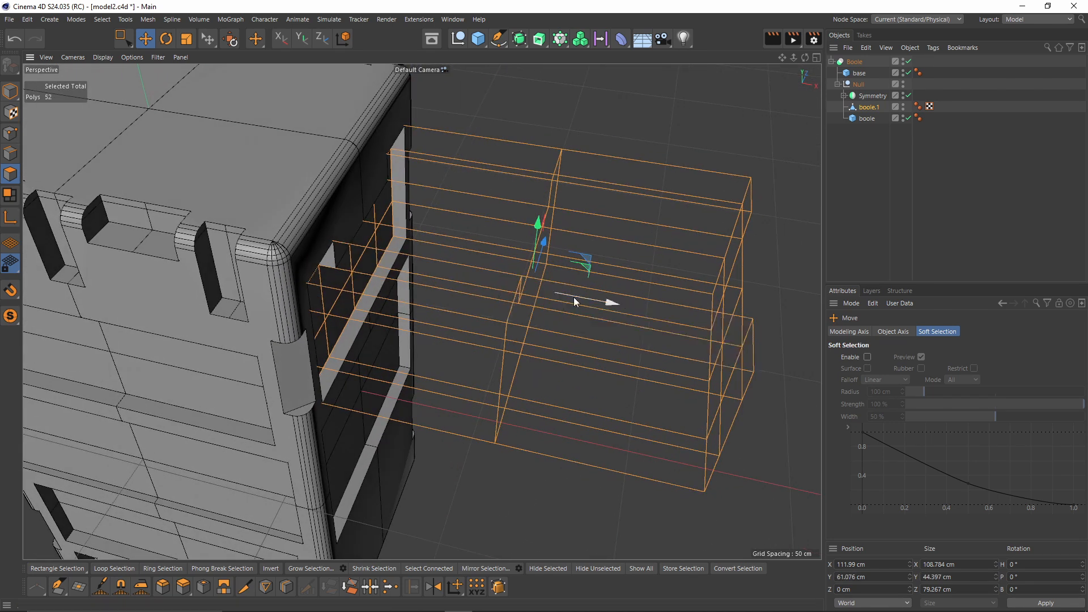
pyautogui.moveTo(590, 303); pyautogui.dragTo(607, 303)
pyautogui.keyDown('alt'); pyautogui.moveTo(517, 277); pyautogui.dragTo(283, 155); pyautogui.keyUp('alt')
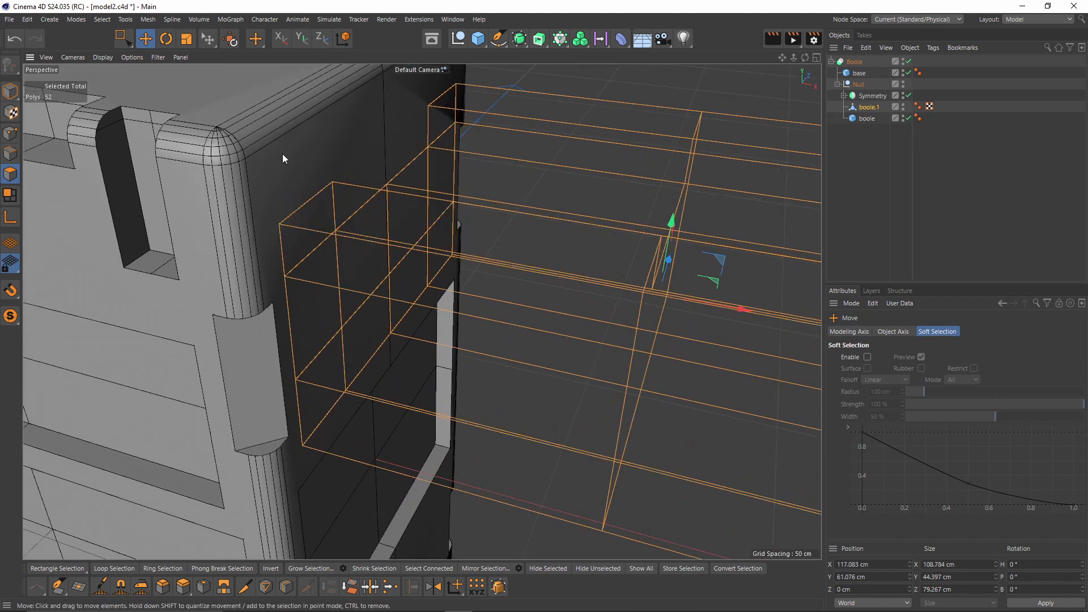
# - Select the upper cutter's end faces nearest the crate in the top view and inset them with an offset of about 2.39 cm
pyautogui.middleClick(341, 202)
pyautogui.middleClick(514, 181)
pyautogui.press('0')
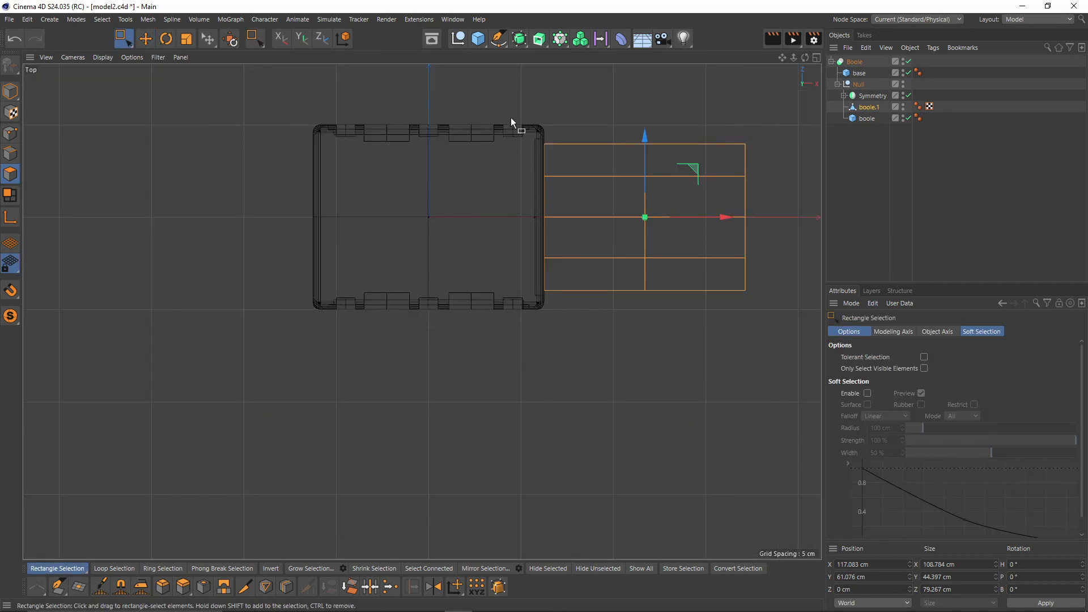
pyautogui.moveTo(510, 107); pyautogui.dragTo(564, 348)
pyautogui.middleClick(530, 336)
pyautogui.press('F1')
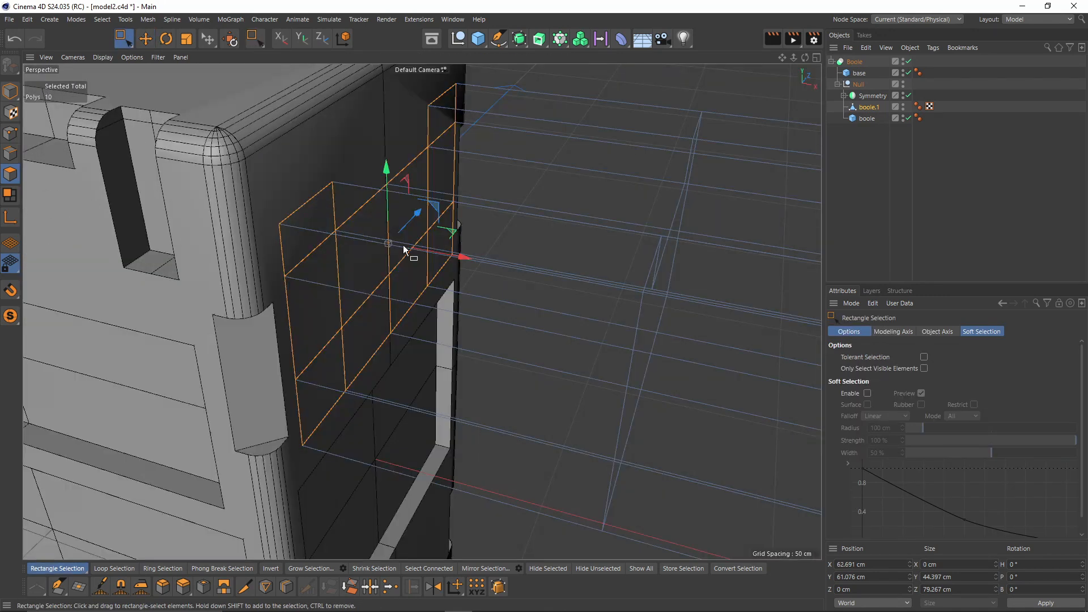
pyautogui.rightClick(533, 171)
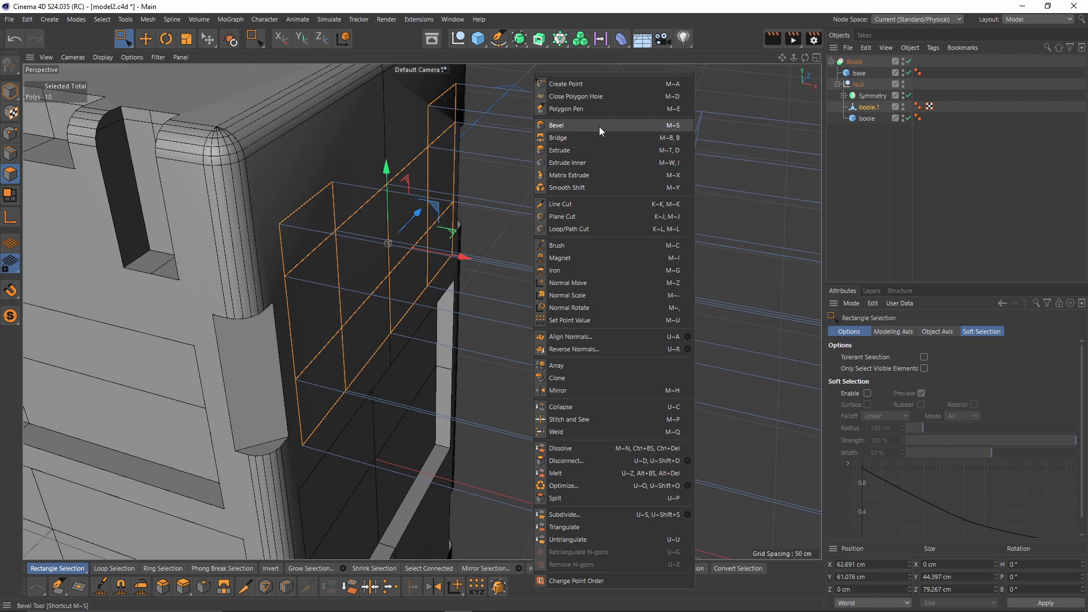
pyautogui.click(581, 151)
pyautogui.moveTo(604, 302); pyautogui.dragTo(632, 301)
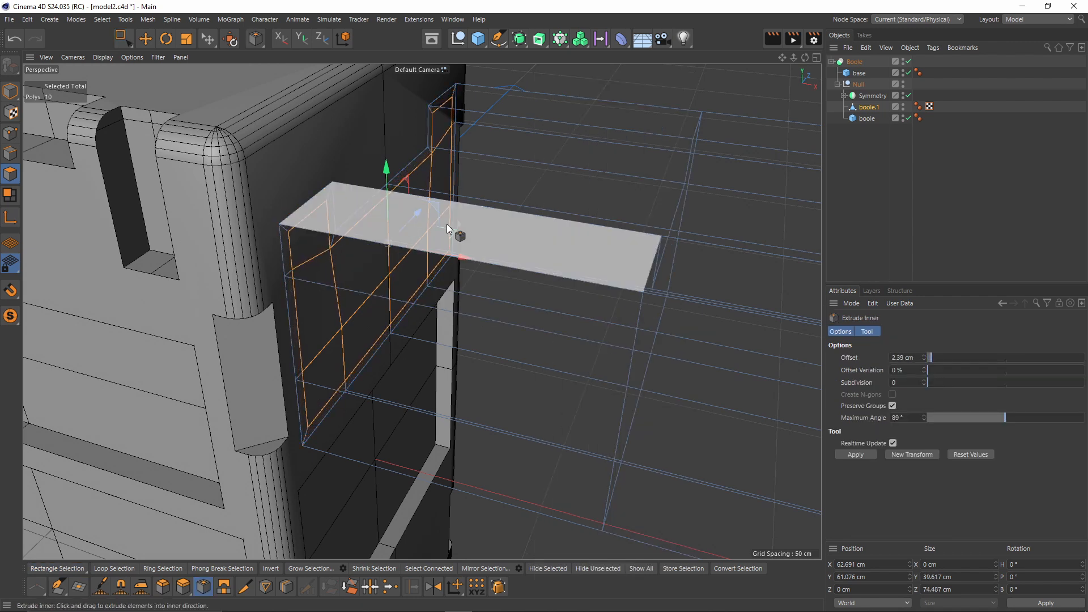
# - Push the inset faces into the crate, making the cutter about 111.5 cm long in X, and return to model mode
pyautogui.moveTo(461, 258); pyautogui.dragTo(349, 196)
pyautogui.keyDown('alt'); pyautogui.moveTo(349, 196); pyautogui.dragTo(331, 196, button='right'); pyautogui.keyUp('alt')
pyautogui.keyDown('alt'); pyautogui.moveTo(331, 196); pyautogui.dragTo(319, 177); pyautogui.keyUp('alt')
pyautogui.click(11, 93)
pyautogui.keyDown('alt'); pyautogui.moveTo(317, 227); pyautogui.dragTo(428, 80); pyautogui.keyUp('alt')
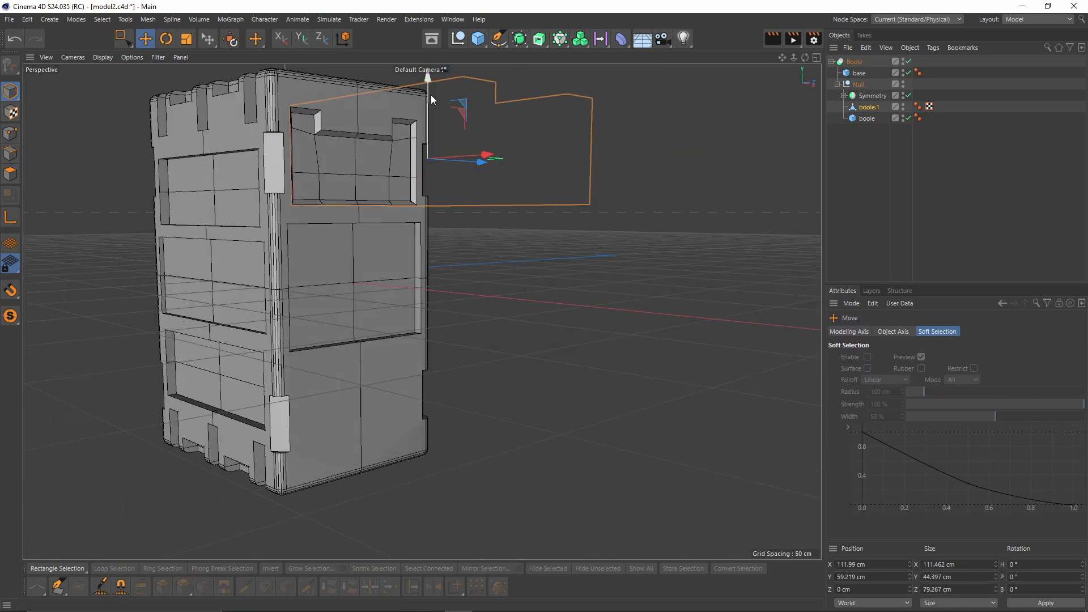
# - Duplicate the upper side cutter to the crate's lower side, flip it to -180° pitch and place it at Y about -62 cm
pyautogui.keyDown('alt'); pyautogui.moveTo(430, 94); pyautogui.dragTo(426, 123, button='middle'); pyautogui.keyUp('alt')
pyautogui.moveTo(423, 127); pyautogui.dragTo(590, 556)
pyautogui.press('r')
pyautogui.press('e')
pyautogui.moveTo(423, 546); pyautogui.dragTo(422, 533)
pyautogui.keyDown('alt'); pyautogui.moveTo(348, 312); pyautogui.dragTo(350, 226, button='middle'); pyautogui.keyUp('alt')
pyautogui.keyDown('alt'); pyautogui.moveTo(351, 225); pyautogui.dragTo(431, 380); pyautogui.keyUp('alt')
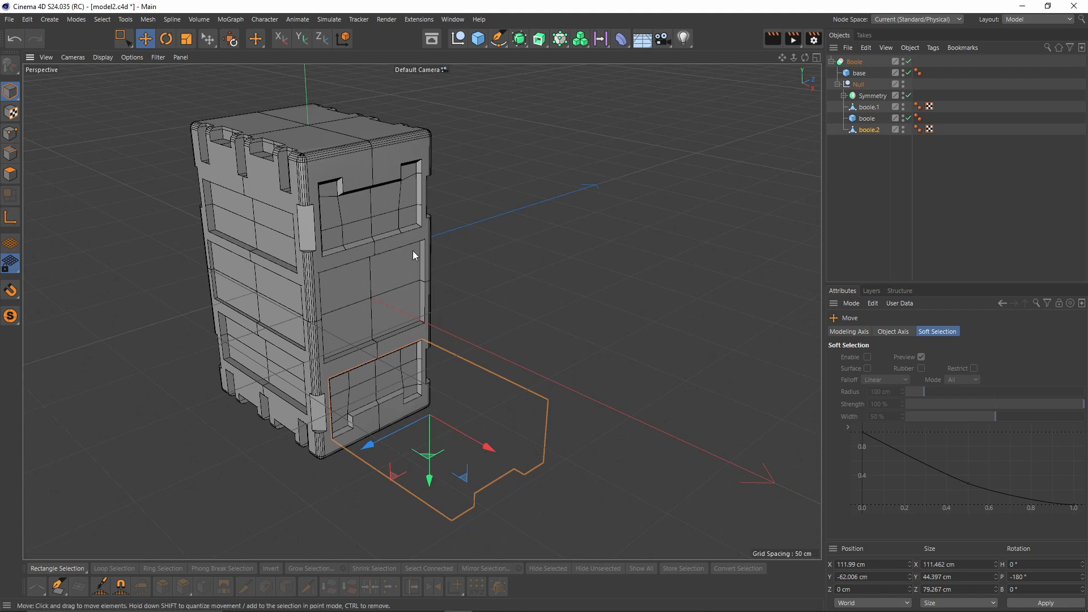
pyautogui.keyDown('alt'); pyautogui.moveTo(413, 250); pyautogui.dragTo(466, 274); pyautogui.keyUp('alt')
pyautogui.click(880, 152)
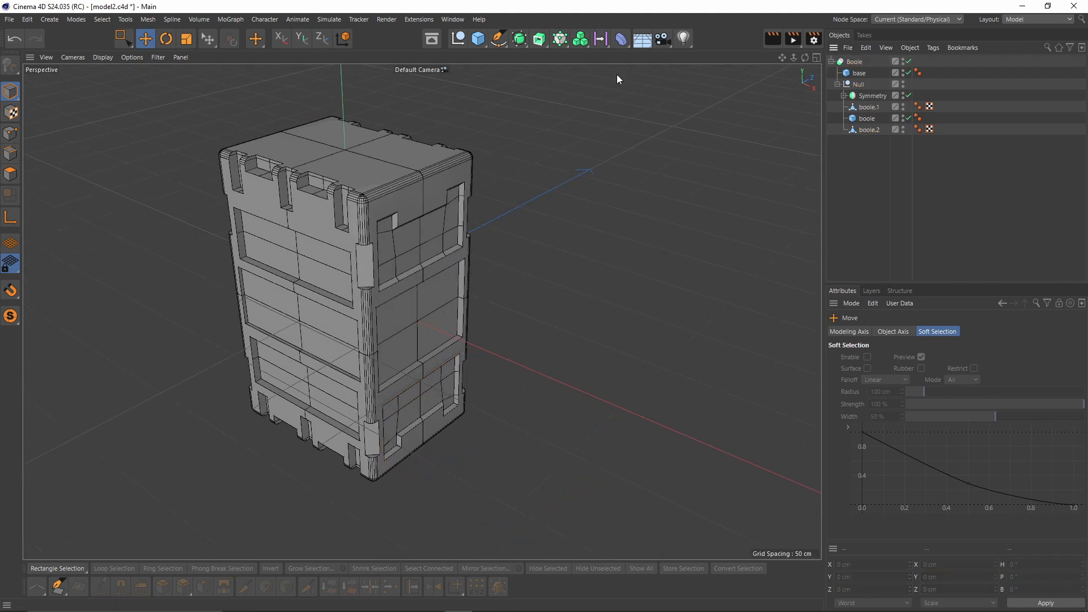
pyautogui.middleClick(569, 270)
pyautogui.middleClick(289, 127)
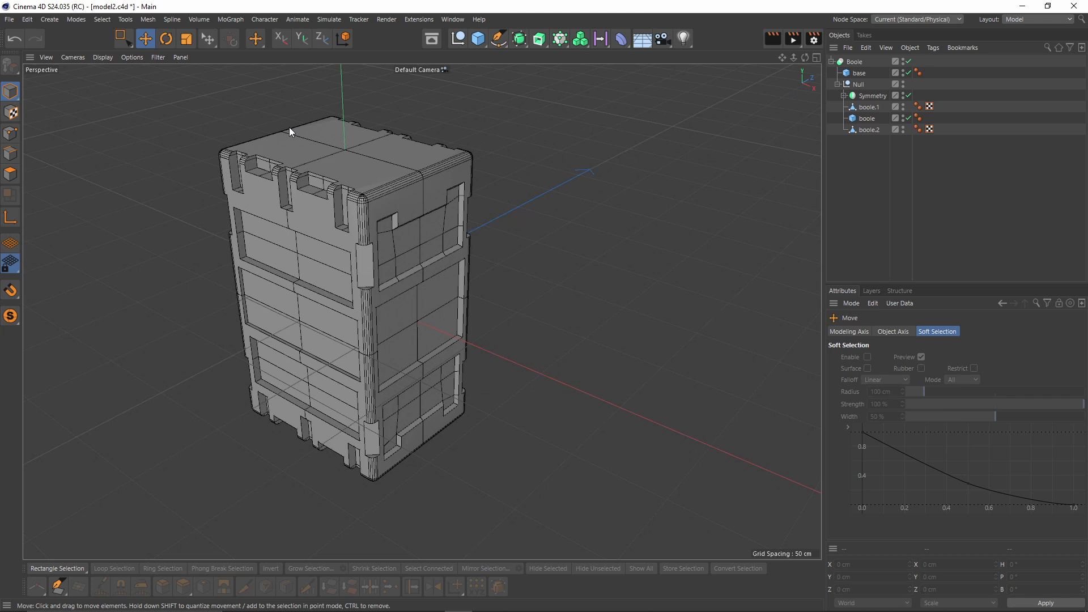
# - Add a null inside the existing cutter null and group the three side cutters boole.1, boole and boole.2 in it
pyautogui.click(459, 39)
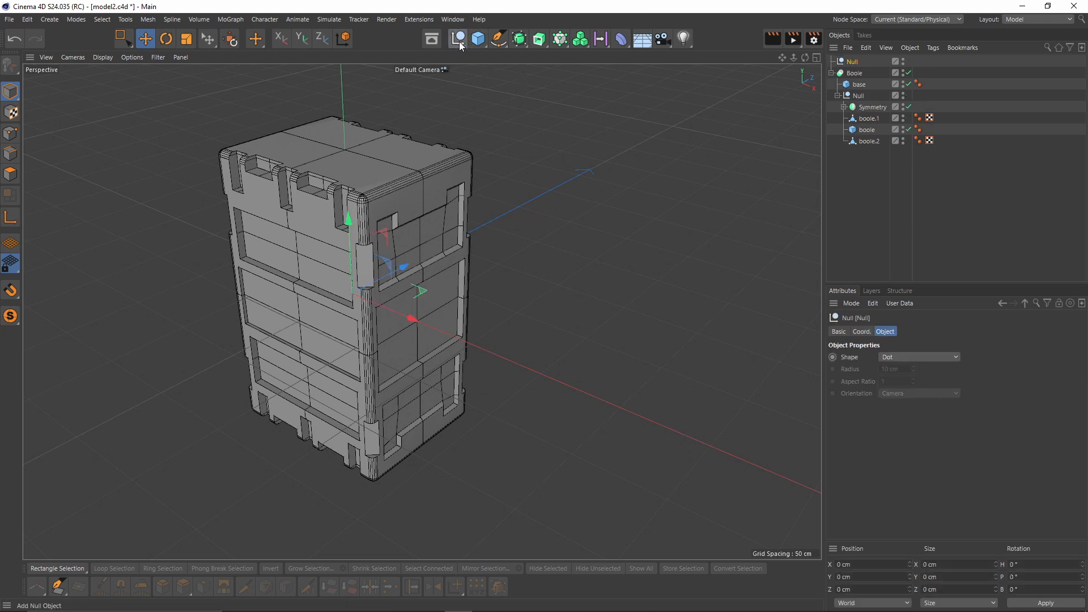
pyautogui.moveTo(861, 119); pyautogui.dragTo(865, 108)
pyautogui.click(863, 107)
pyautogui.click(843, 107)
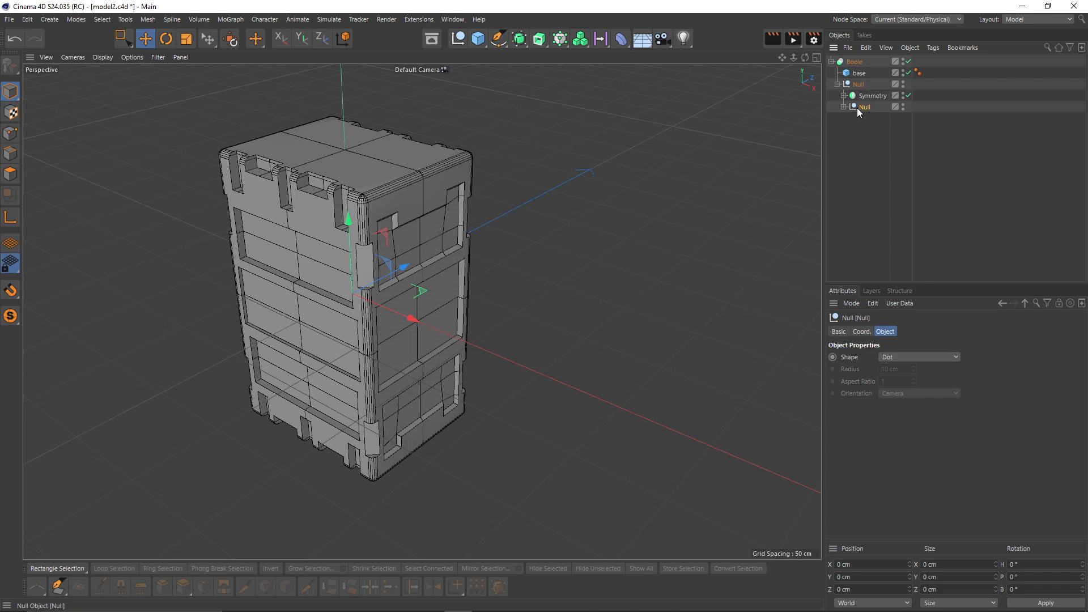
# - Mirror the grouped side cutters to the crate's opposite side with a Symmetry on the ZY plane
pyautogui.keyDown('alt'); pyautogui.moveTo(519, 39); pyautogui.dragTo(655, 75); pyautogui.keyUp('alt')
pyautogui.keyDown('alt'); pyautogui.moveTo(534, 208); pyautogui.dragTo(464, 176); pyautogui.keyUp('alt')
pyautogui.scroll(2, 486, 283)
pyautogui.click(843, 107)
pyautogui.keyDown('alt'); pyautogui.moveTo(588, 149); pyautogui.dragTo(543, 172, button='middle'); pyautogui.keyUp('alt')
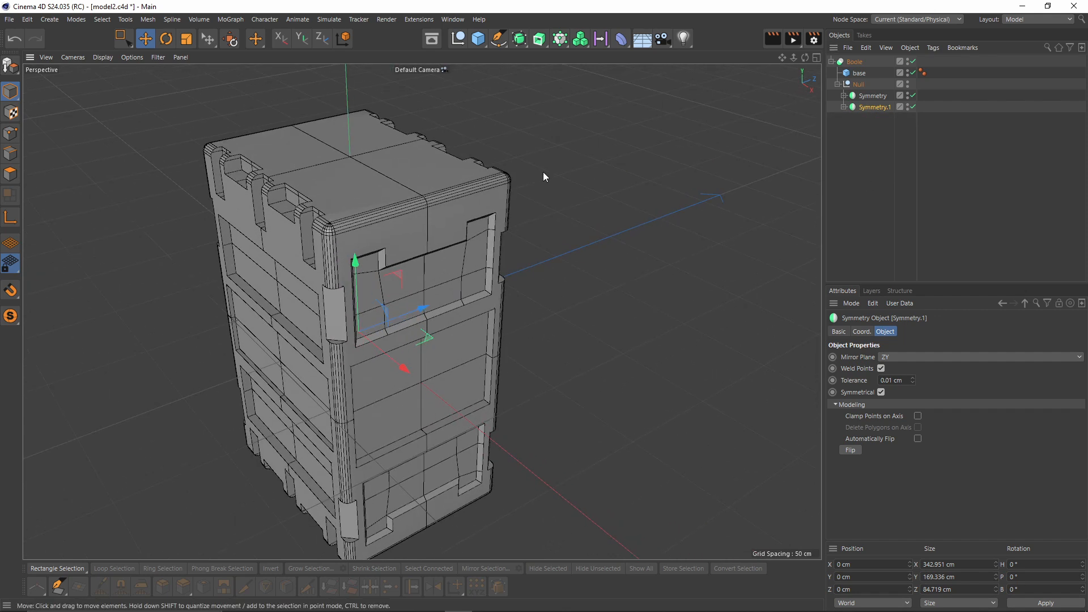
# - Add a cube above the crate with two segments per axis, sized about 103.9 × 27.4 × 75.4 cm at Y about 108 cm
pyautogui.click(480, 39)
pyautogui.moveTo(356, 284); pyautogui.dragTo(360, 138)
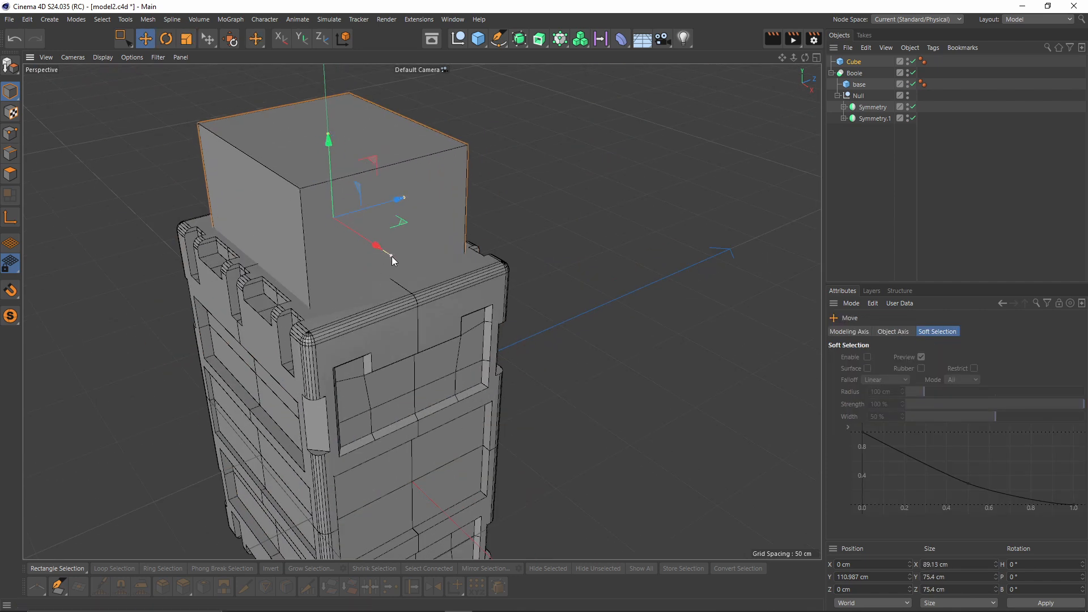
pyautogui.click(392, 256)
pyautogui.click(987, 356)
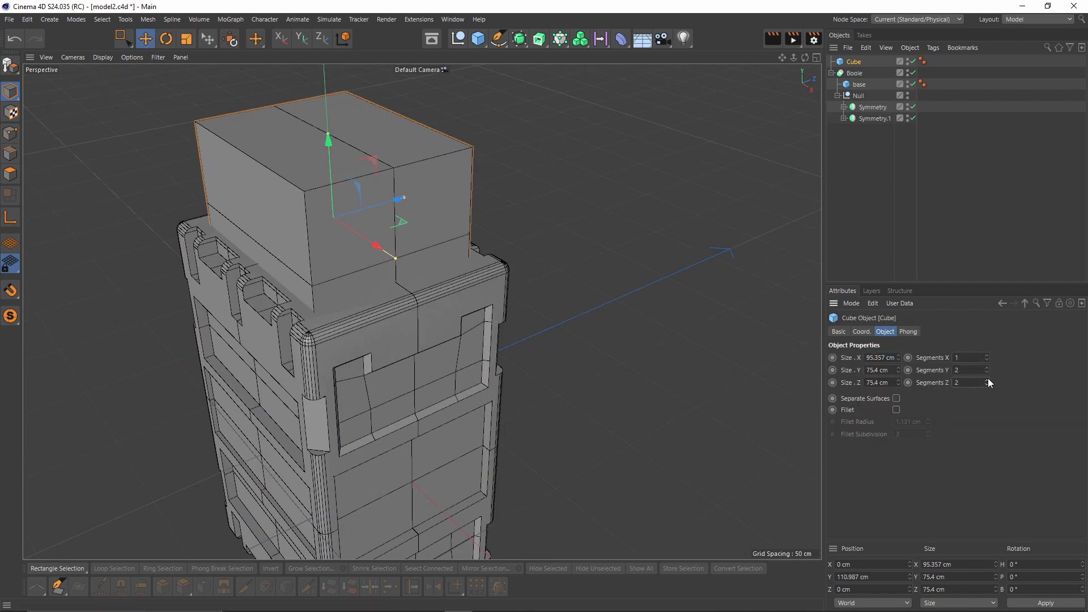
pyautogui.click(987, 380)
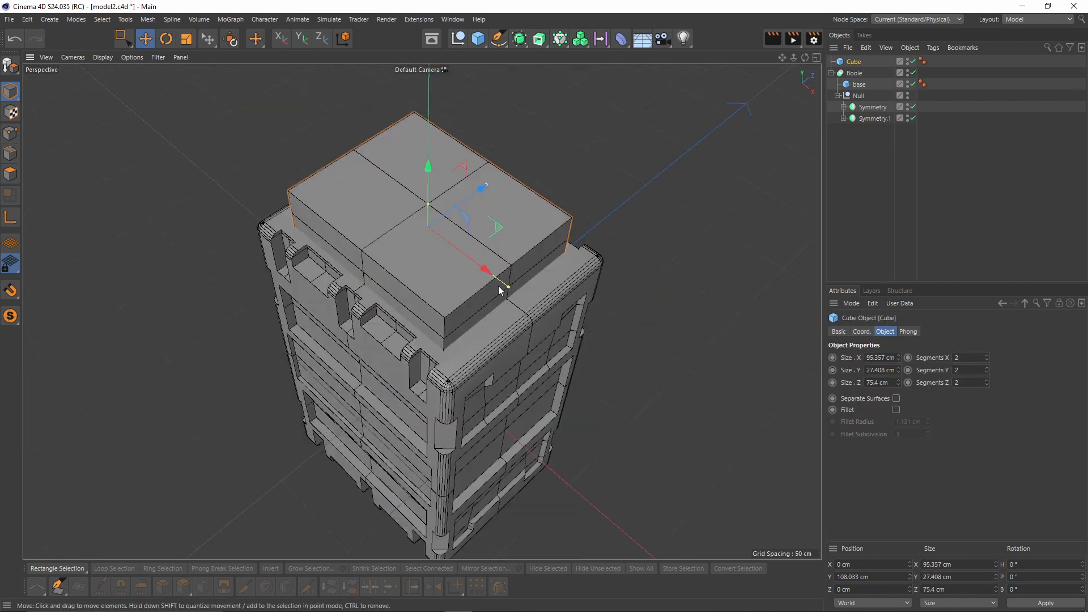
pyautogui.moveTo(498, 287); pyautogui.dragTo(515, 294)
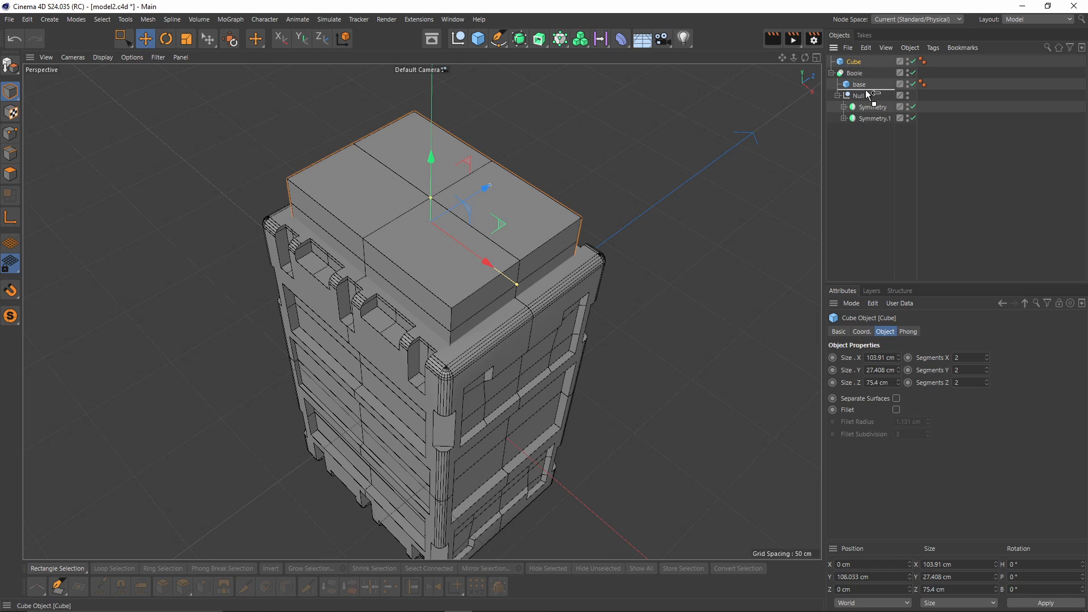
# - Move the top cube into the Boole's cutter null and raise it slightly for a shallower top recess
pyautogui.moveTo(869, 104); pyautogui.dragTo(869, 102)
pyautogui.scroll(5, 437, 151)
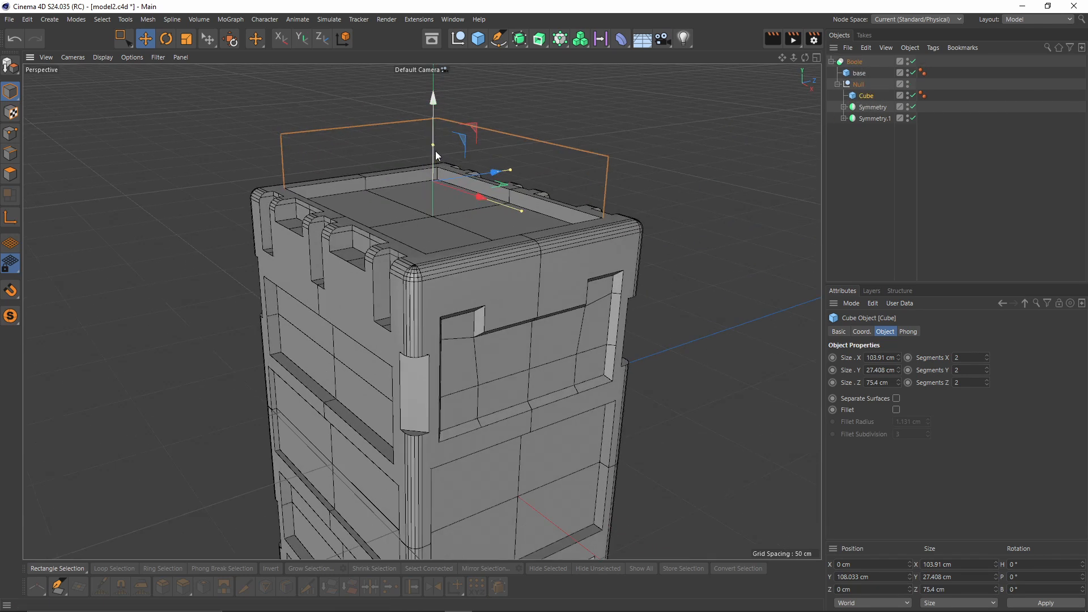
pyautogui.moveTo(435, 119); pyautogui.dragTo(434, 110)
# - Duplicate the top cutter down to the crate's underside and adjust its height to cut a matching bottom recess
pyautogui.scroll(-4, 421, 125)
pyautogui.keyDown('alt'); pyautogui.moveTo(399, 174); pyautogui.dragTo(388, 146); pyautogui.keyUp('alt')
pyautogui.keyDown('ctrl'); pyautogui.moveTo(400, 81); pyautogui.dragTo(420, 445); pyautogui.keyUp('ctrl')
pyautogui.keyDown('alt'); pyautogui.moveTo(463, 401); pyautogui.dragTo(457, 223); pyautogui.keyUp('alt')
pyautogui.scroll(4, 454, 238)
pyautogui.moveTo(437, 376); pyautogui.dragTo(437, 386)
pyautogui.keyDown('alt'); pyautogui.moveTo(400, 278); pyautogui.dragTo(548, 361); pyautogui.keyUp('alt')
pyautogui.scroll(-5, 548, 362)
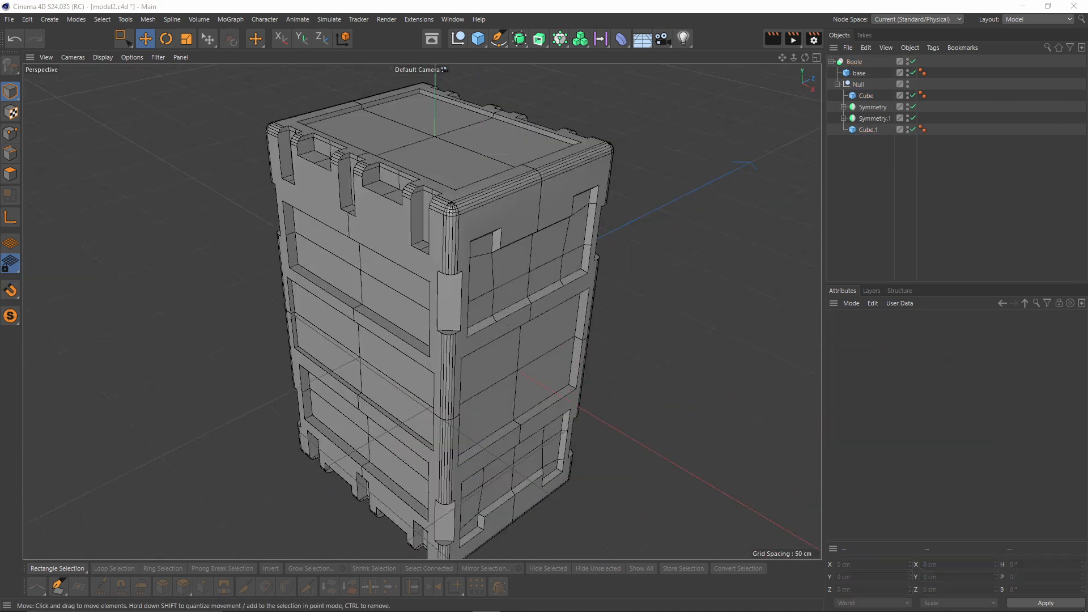
# - Rename the Boole as Boole_1, collapse its hierarchy and nest it inside a new Boole
pyautogui.doubleClick(856, 62)
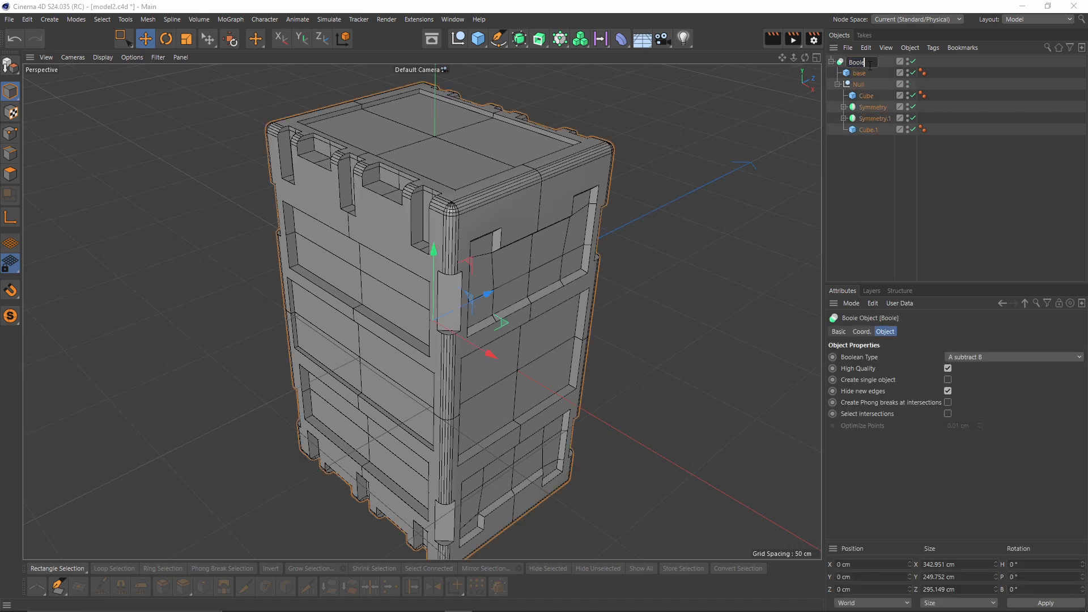
pyautogui.press('Return')
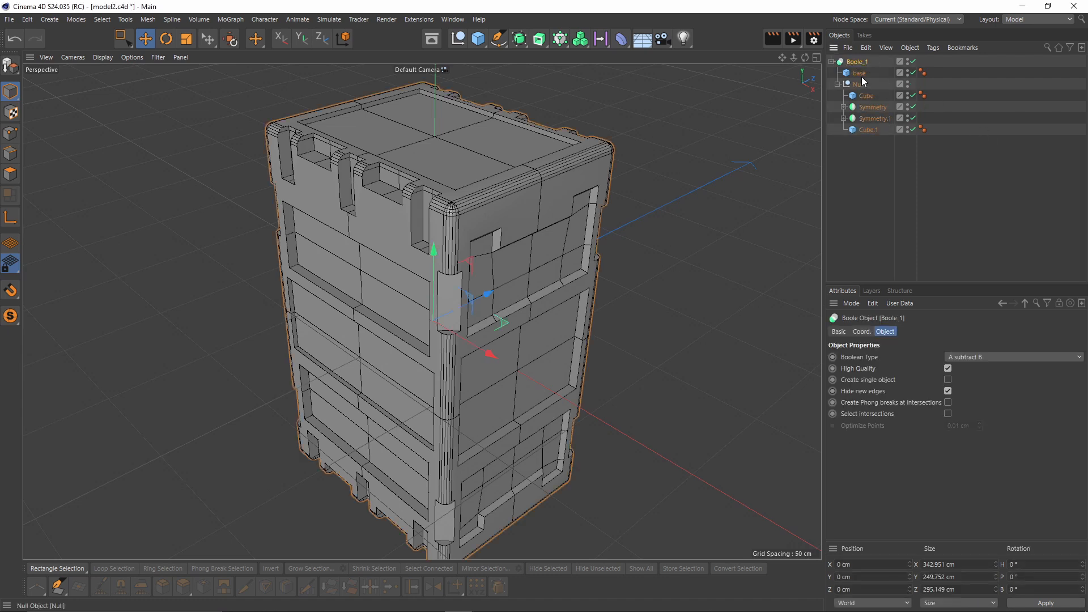
pyautogui.click(831, 62)
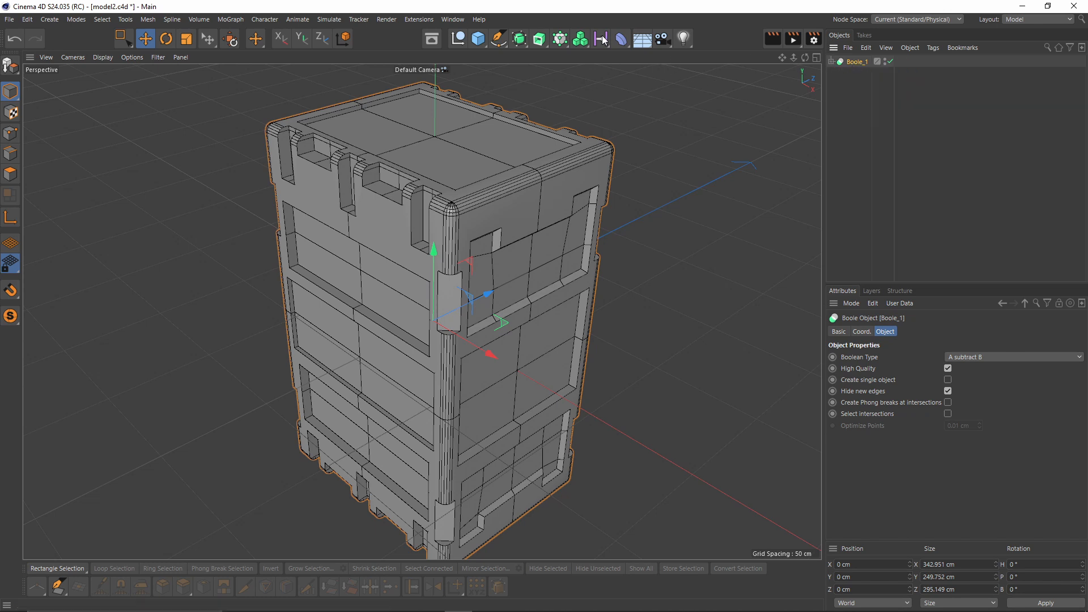
pyautogui.click(524, 43)
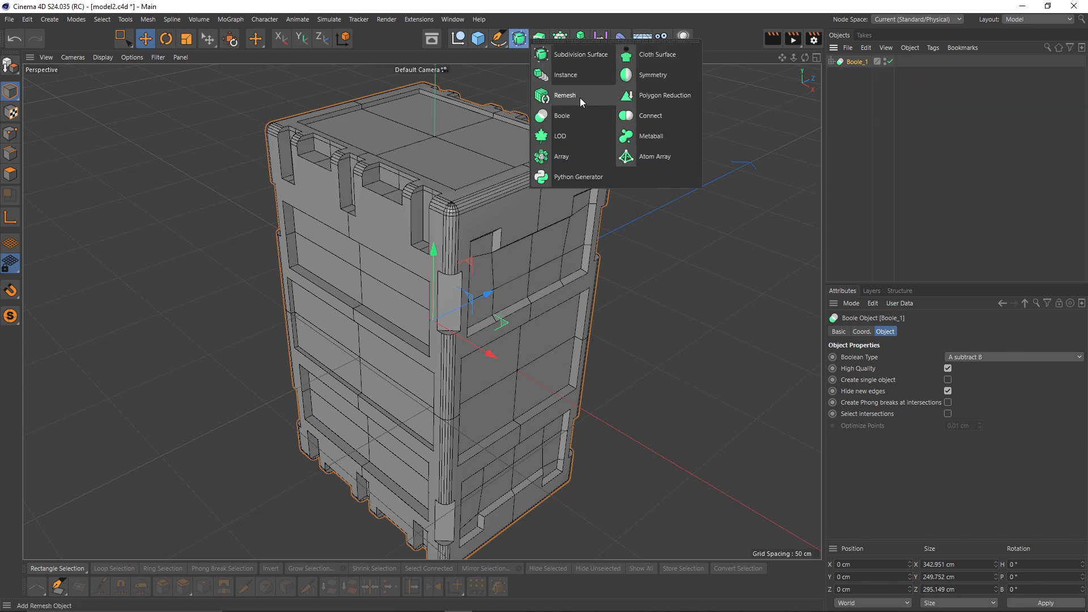
pyautogui.keyDown('alt'); pyautogui.click(567, 115); pyautogui.keyUp('alt')
# - Add a new cube and shrink it to about 67.6 × 116.1 × 48.3 cm
pyautogui.click(479, 39)
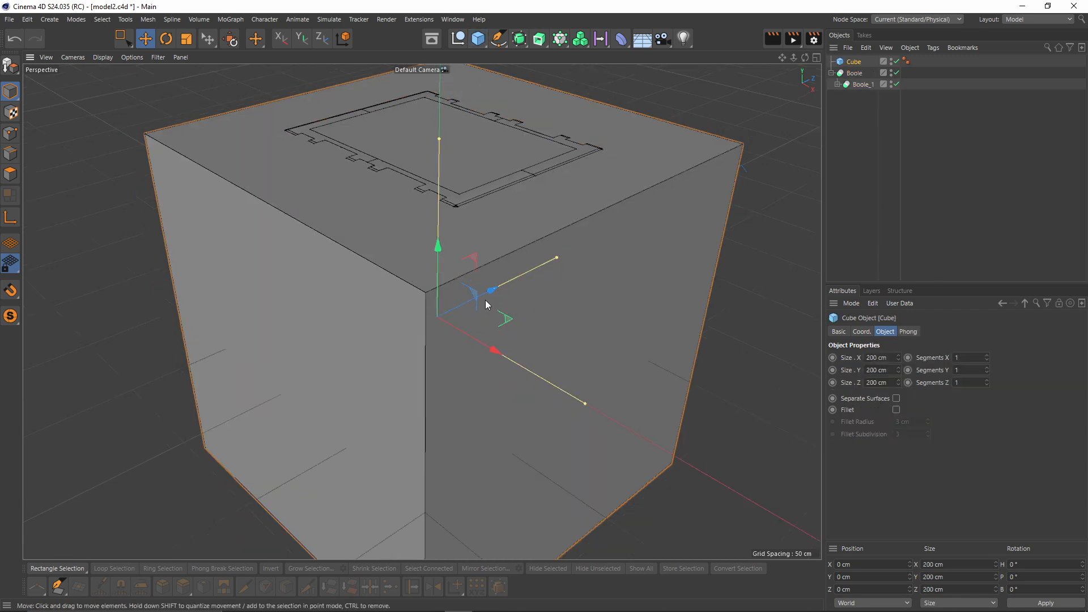
pyautogui.moveTo(556, 258); pyautogui.dragTo(469, 301)
pyautogui.moveTo(585, 404); pyautogui.dragTo(481, 343)
pyautogui.moveTo(440, 139); pyautogui.dragTo(438, 219)
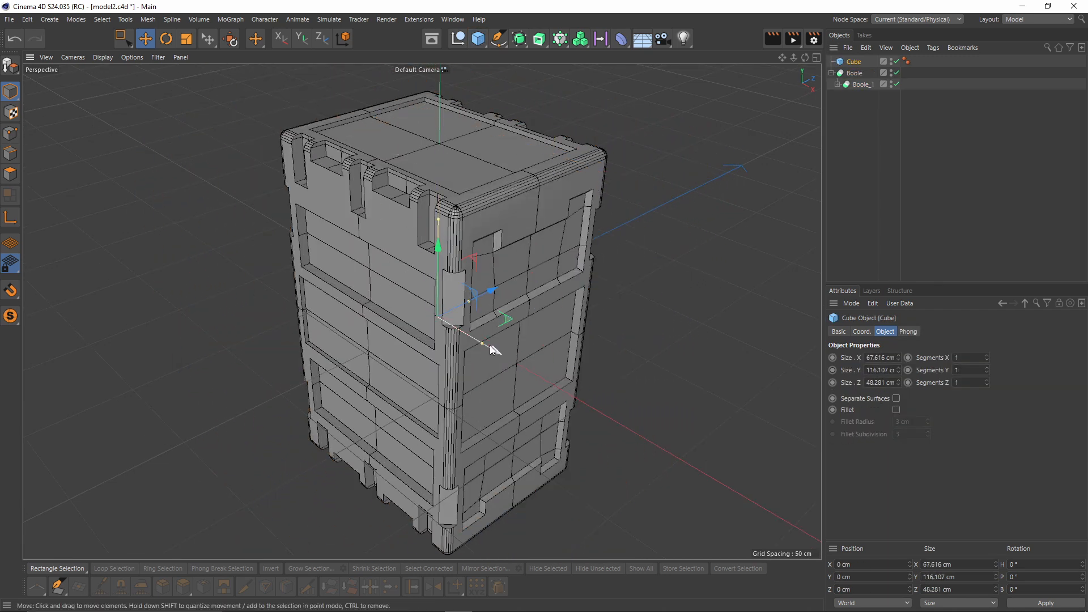
# - Place the cube over the side's upper notch at about X 72.6, Y 85.4, Z -30.6 cm, sized about 23.1 × 29.8 × 9.6 cm
pyautogui.moveTo(489, 345); pyautogui.dragTo(565, 391)
pyautogui.moveTo(514, 292); pyautogui.dragTo(522, 144)
pyautogui.moveTo(554, 200); pyautogui.dragTo(531, 210)
pyautogui.moveTo(528, 93); pyautogui.dragTo(526, 154)
pyautogui.keyDown('alt'); pyautogui.moveTo(567, 226); pyautogui.dragTo(510, 239); pyautogui.keyUp('alt')
pyautogui.moveTo(583, 255); pyautogui.dragTo(546, 204)
pyautogui.moveTo(575, 170); pyautogui.dragTo(499, 183)
pyautogui.keyDown('alt'); pyautogui.moveTo(499, 226); pyautogui.dragTo(453, 170); pyautogui.keyUp('alt')
pyautogui.moveTo(422, 87); pyautogui.dragTo(423, 149)
pyautogui.keyDown('alt'); pyautogui.moveTo(422, 170); pyautogui.dragTo(427, 206); pyautogui.keyUp('alt')
pyautogui.keyDown('alt'); pyautogui.moveTo(427, 227); pyautogui.dragTo(521, 300); pyautogui.keyUp('alt')
pyautogui.keyDown('alt'); pyautogui.moveTo(516, 306); pyautogui.dragTo(539, 199); pyautogui.keyUp('alt')
pyautogui.keyDown('alt'); pyautogui.moveTo(510, 136); pyautogui.dragTo(507, 230); pyautogui.keyUp('alt')
pyautogui.moveTo(542, 300); pyautogui.dragTo(537, 298)
# - Place the small cube under the new Boole below Boole_1 and move it along X to about 68.3 cm
pyautogui.scroll(3, 450, 199)
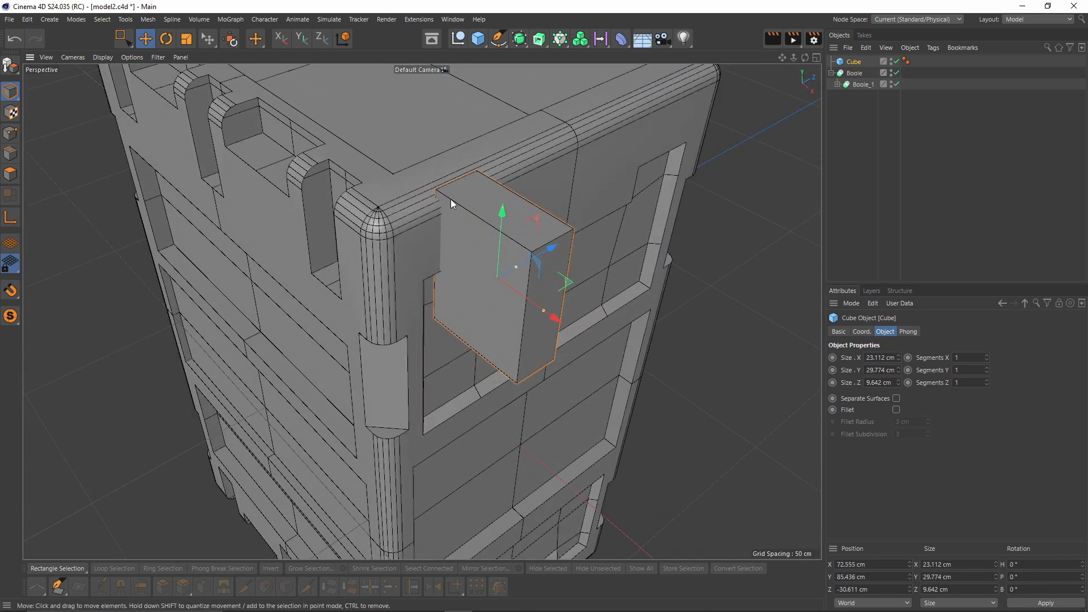
pyautogui.keyDown('alt'); pyautogui.moveTo(451, 199); pyautogui.dragTo(400, 188, button='middle'); pyautogui.keyUp('alt')
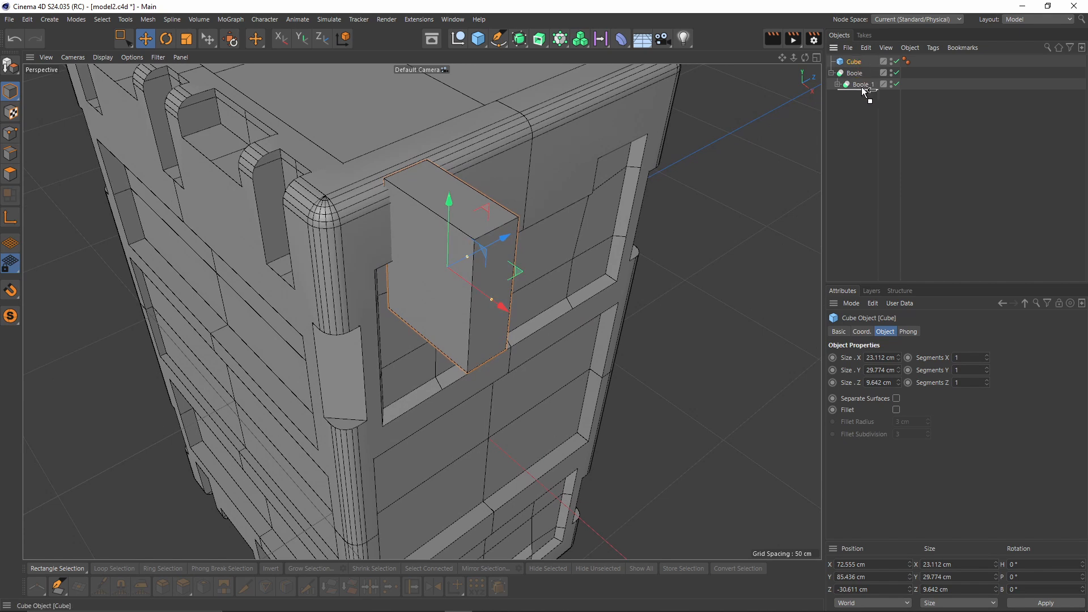
pyautogui.moveTo(862, 87); pyautogui.dragTo(862, 88)
pyautogui.keyDown('alt'); pyautogui.moveTo(471, 244); pyautogui.dragTo(430, 170); pyautogui.keyUp('alt')
pyautogui.moveTo(464, 228); pyautogui.dragTo(455, 221)
pyautogui.keyDown('alt'); pyautogui.moveTo(455, 221); pyautogui.dragTo(578, 249); pyautogui.keyUp('alt')
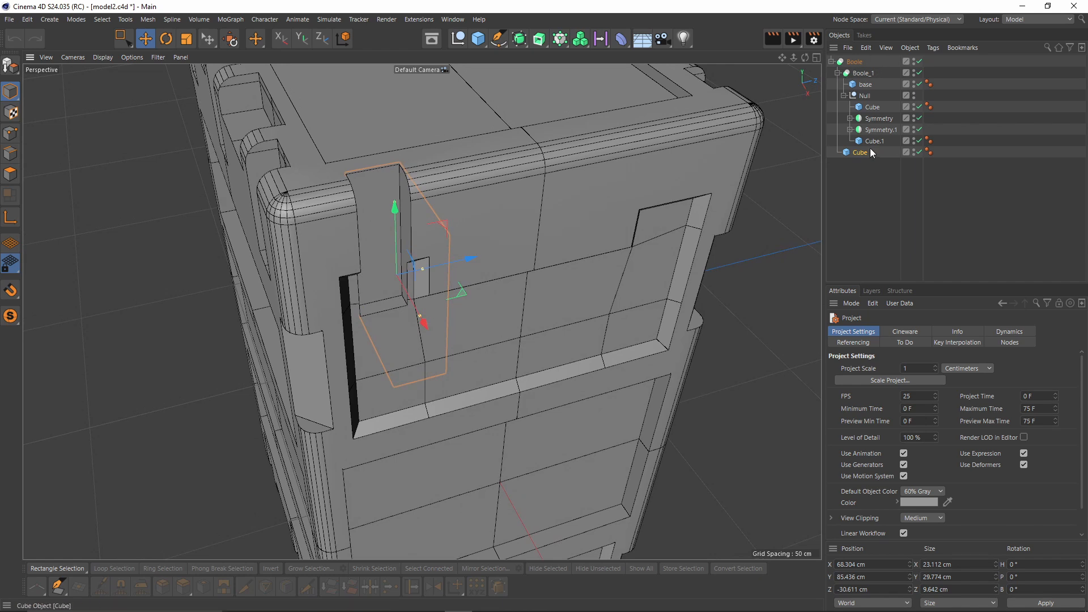
# - Try cutting the notch with the small cube placed in the null inside Boole_1
pyautogui.click(838, 74)
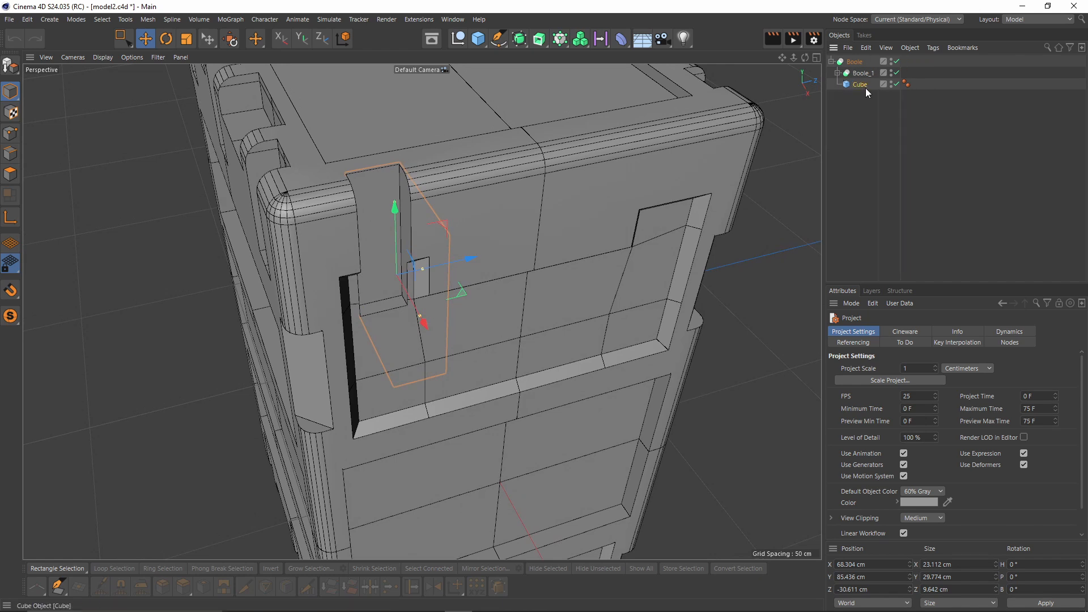
pyautogui.click(838, 73)
pyautogui.moveTo(858, 154); pyautogui.dragTo(875, 102)
pyautogui.keyDown('alt'); pyautogui.moveTo(410, 253); pyautogui.dragTo(476, 203); pyautogui.keyUp('alt')
pyautogui.hotkey('ctrl', 'z')
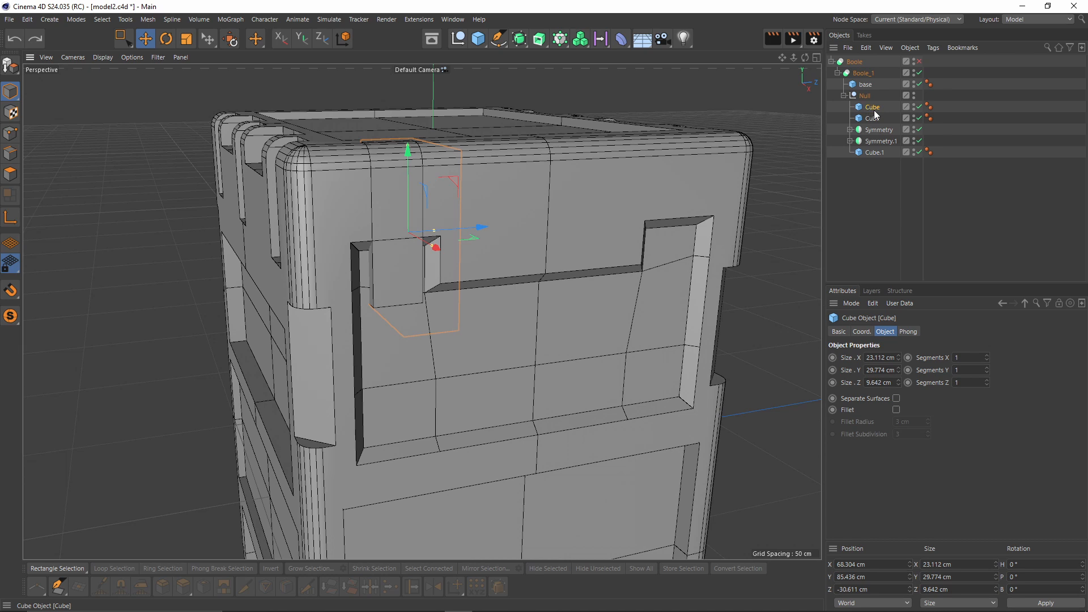
# - Move the small cube back under the outer Boole below Boole_1 and re-enable that Boole
pyautogui.moveTo(873, 71); pyautogui.dragTo(858, 73)
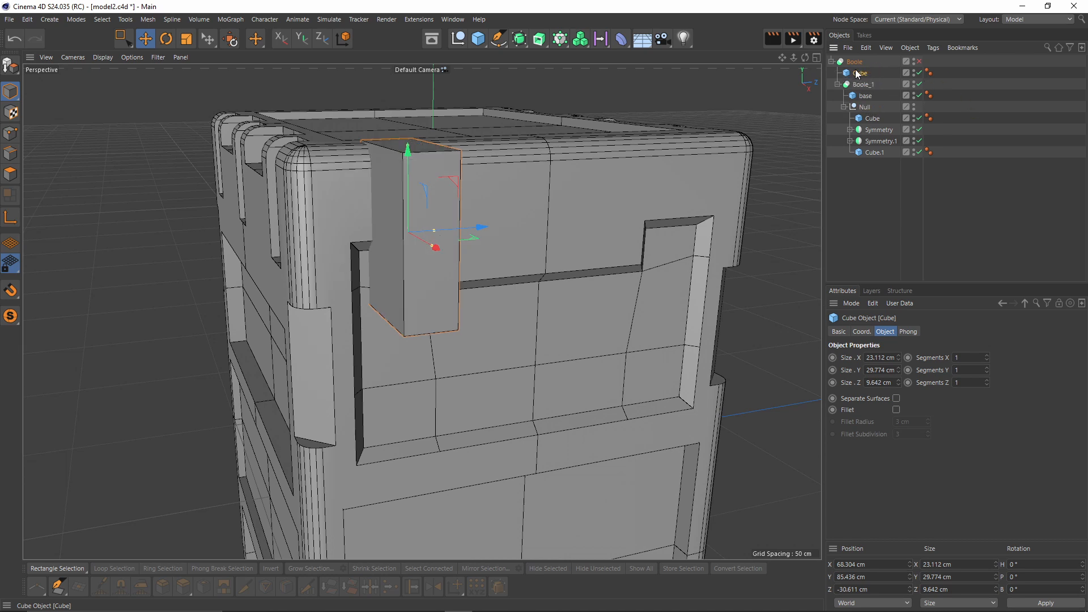
pyautogui.click(837, 85)
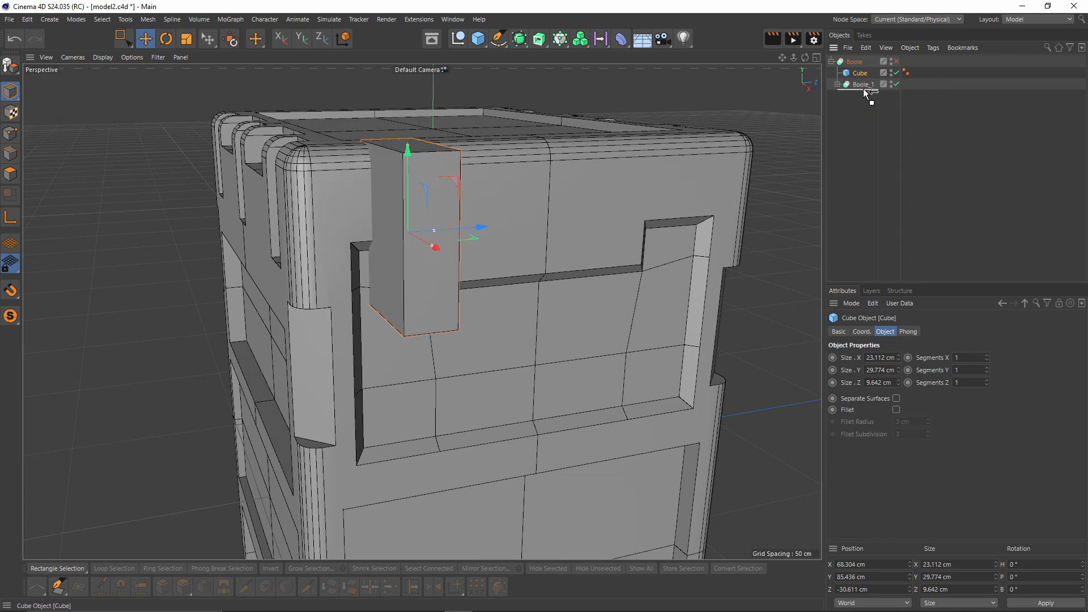
pyautogui.moveTo(863, 88); pyautogui.dragTo(863, 90)
pyautogui.keyDown('alt'); pyautogui.moveTo(453, 227); pyautogui.dragTo(538, 255); pyautogui.keyUp('alt')
pyautogui.click(897, 61)
# - Duplicate the small notch cutter to Z about 31.2 cm and group both cutters in a null
pyautogui.keyDown('alt'); pyautogui.moveTo(556, 210); pyautogui.dragTo(663, 218); pyautogui.keyUp('alt')
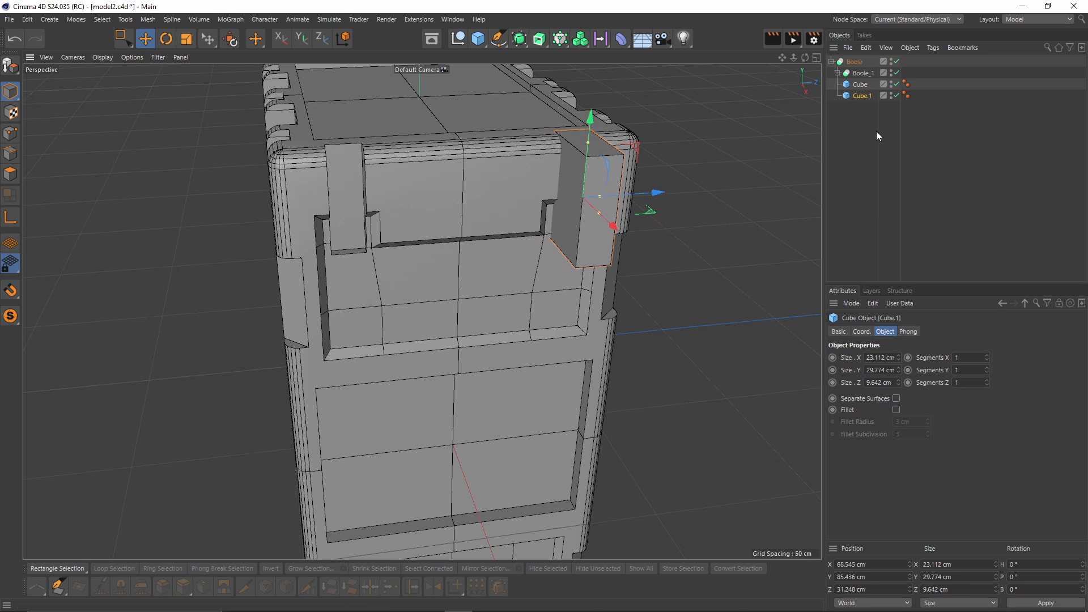
pyautogui.moveTo(860, 78); pyautogui.dragTo(861, 85)
pyautogui.hotkey('alt', 'g')
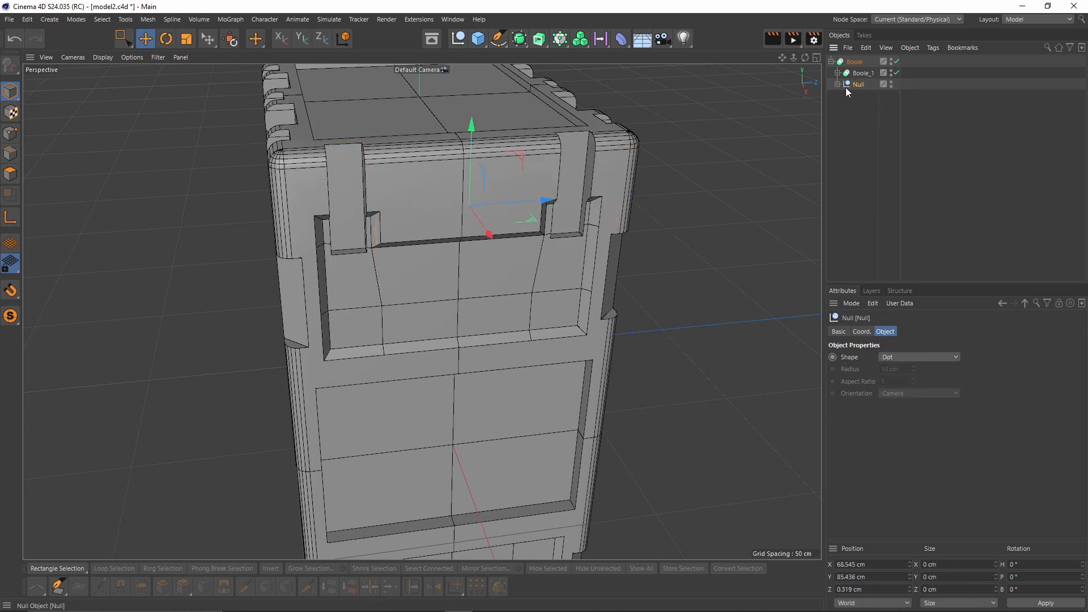
# - Duplicate both notch cutters down to the lower part of the crate to repeat the notches near its base
pyautogui.click(837, 85)
pyautogui.click(868, 107)
pyautogui.scroll(-3, 453, 309)
pyautogui.keyDown('alt'); pyautogui.moveTo(420, 311); pyautogui.dragTo(419, 267); pyautogui.keyUp('alt')
pyautogui.keyDown('shift'); pyautogui.click(866, 96); pyautogui.keyUp('shift')
pyautogui.keyDown('ctrl'); pyautogui.moveTo(506, 138); pyautogui.dragTo(519, 404); pyautogui.keyUp('ctrl')
pyautogui.keyDown('alt'); pyautogui.moveTo(527, 227); pyautogui.dragTo(528, 278); pyautogui.keyUp('alt')
# - Set the axis of the null holding the notch cutters to X 0, Y 0, Z 0 cm
pyautogui.click(838, 85)
pyautogui.click(859, 85)
pyautogui.middleClick(458, 280)
pyautogui.middleClick(458, 280)
pyautogui.keyDown('alt'); pyautogui.moveTo(458, 280); pyautogui.dragTo(492, 234, button='middle'); pyautogui.keyUp('alt')
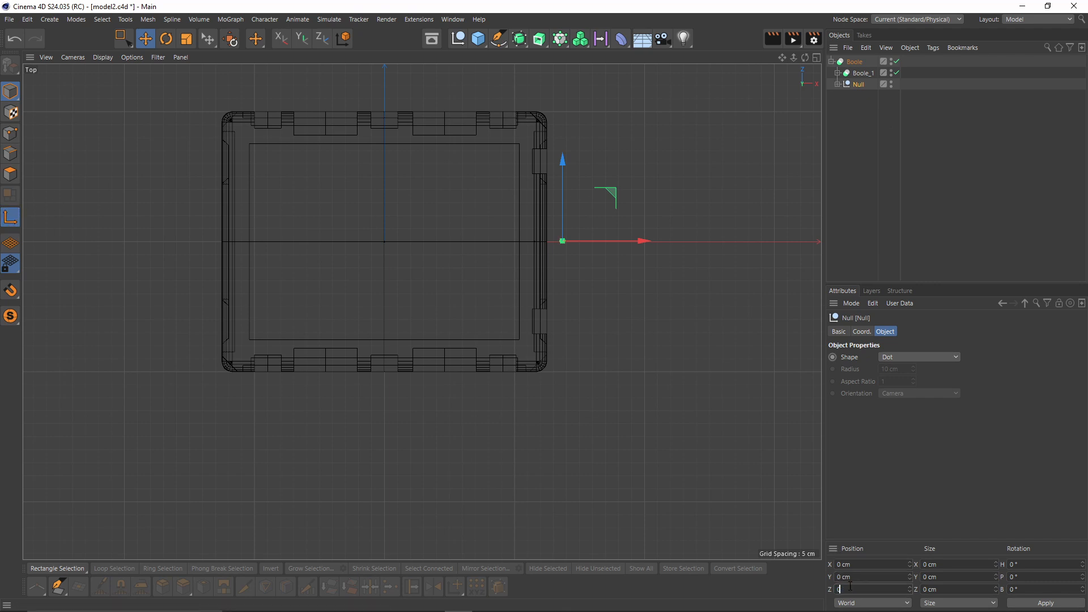
pyautogui.press('Return')
# - Place the notch cutter null inside a Symmetry object to mirror the notches to the opposite side
pyautogui.middleClick(416, 262)
pyautogui.middleClick(317, 160)
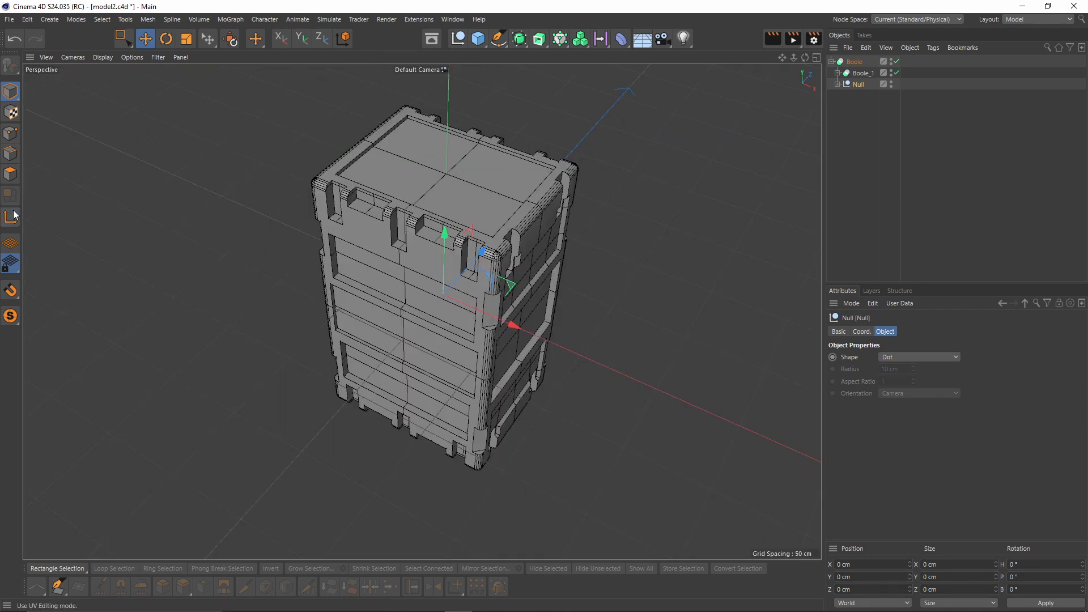
pyautogui.click(519, 38)
pyautogui.keyDown('alt'); pyautogui.click(648, 83); pyautogui.keyUp('alt')
pyautogui.keyDown('alt'); pyautogui.moveTo(647, 84); pyautogui.dragTo(475, 181); pyautogui.keyUp('alt')
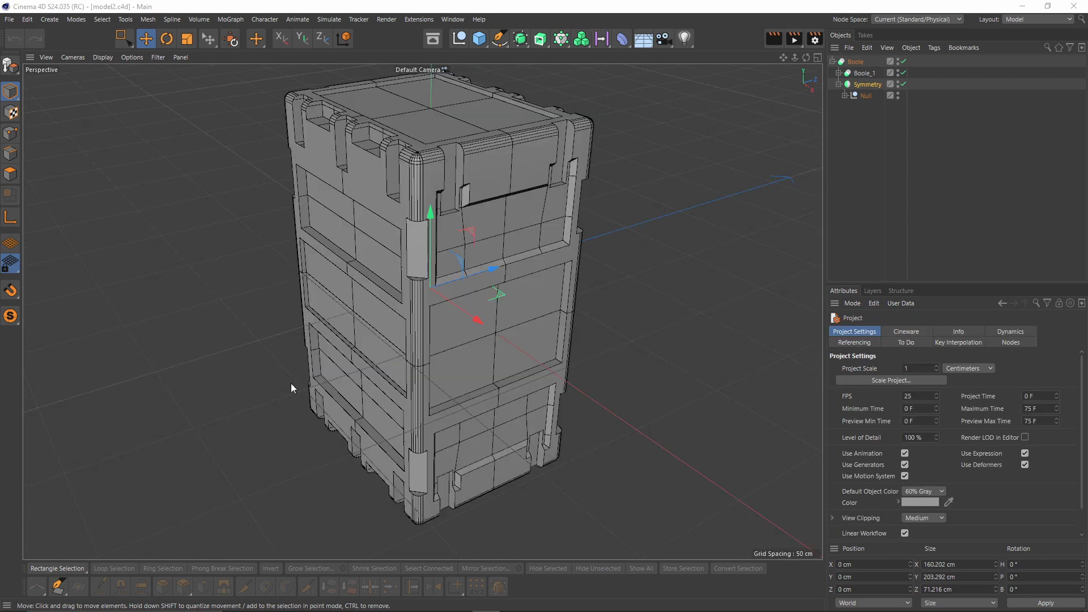
pyautogui.keyDown('alt'); pyautogui.moveTo(510, 274); pyautogui.dragTo(504, 246); pyautogui.keyUp('alt')
# - Rename the outer Boole to Boole_2 and nest it in a new parent Boole named Boole_3
pyautogui.doubleClick(858, 62)
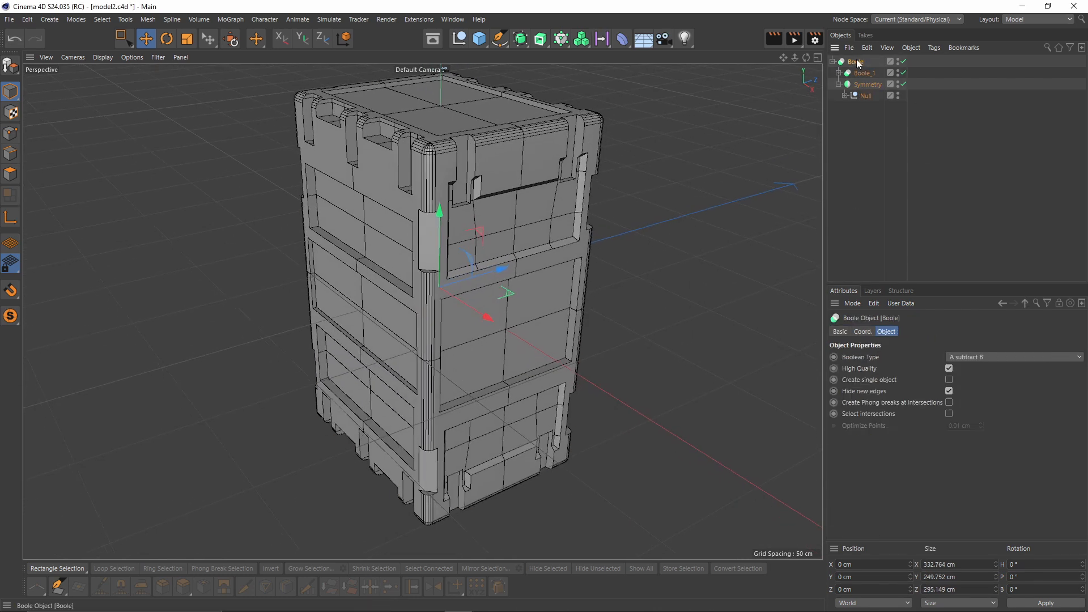
pyautogui.press('Return')
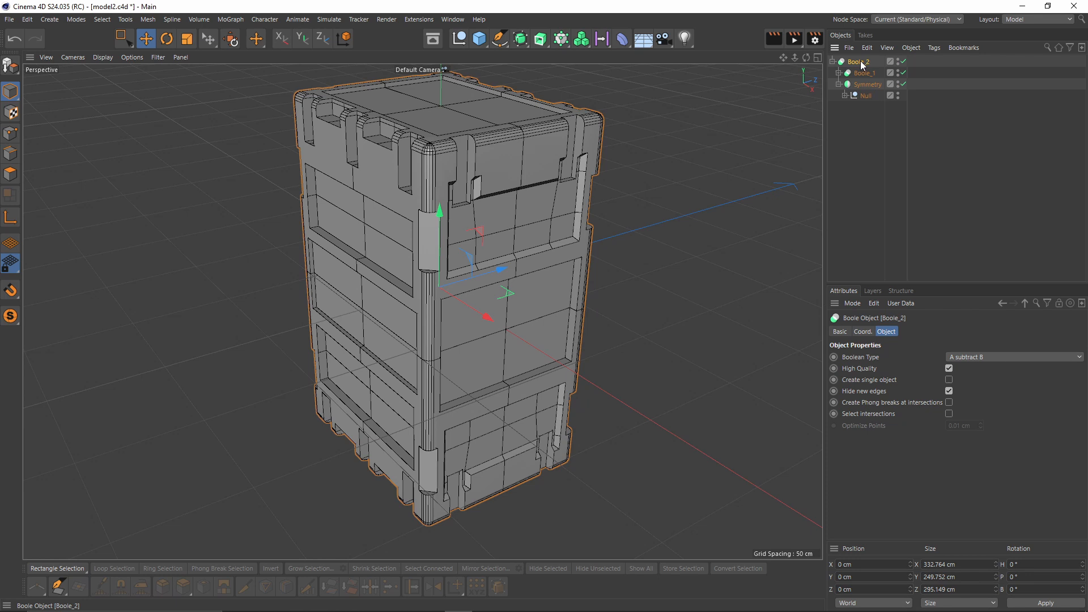
pyautogui.click(542, 39)
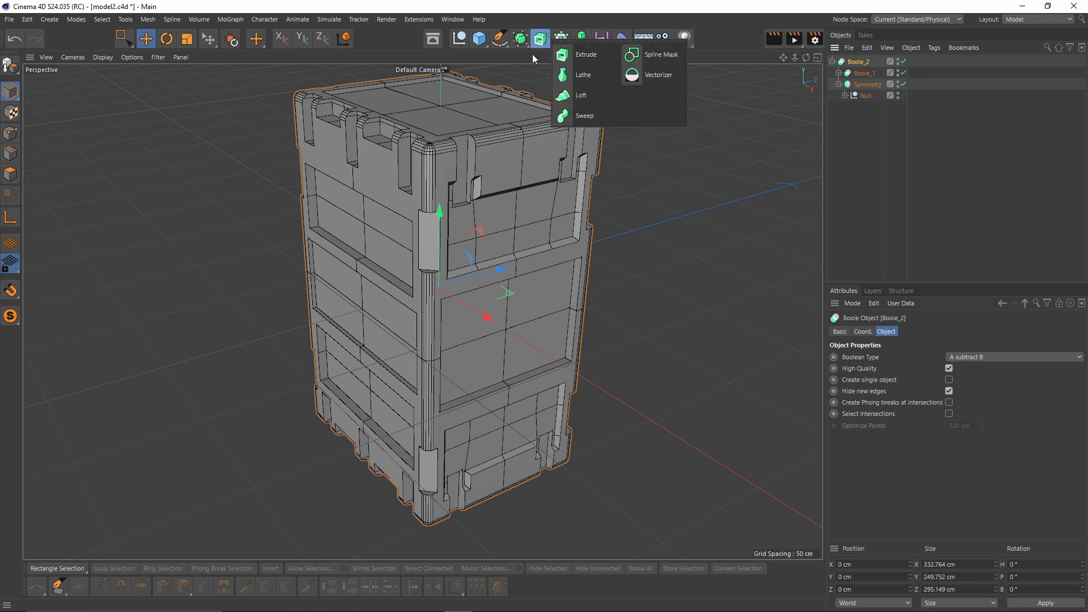
pyautogui.click(522, 40)
pyautogui.click(567, 115)
pyautogui.doubleClick(869, 60)
pyautogui.write('_3')
pyautogui.press('Return')
# - Add a cube flattened to about 0.6 cm high at Y about 86.6 cm and duplicate it near the crate's base
pyautogui.click(479, 38)
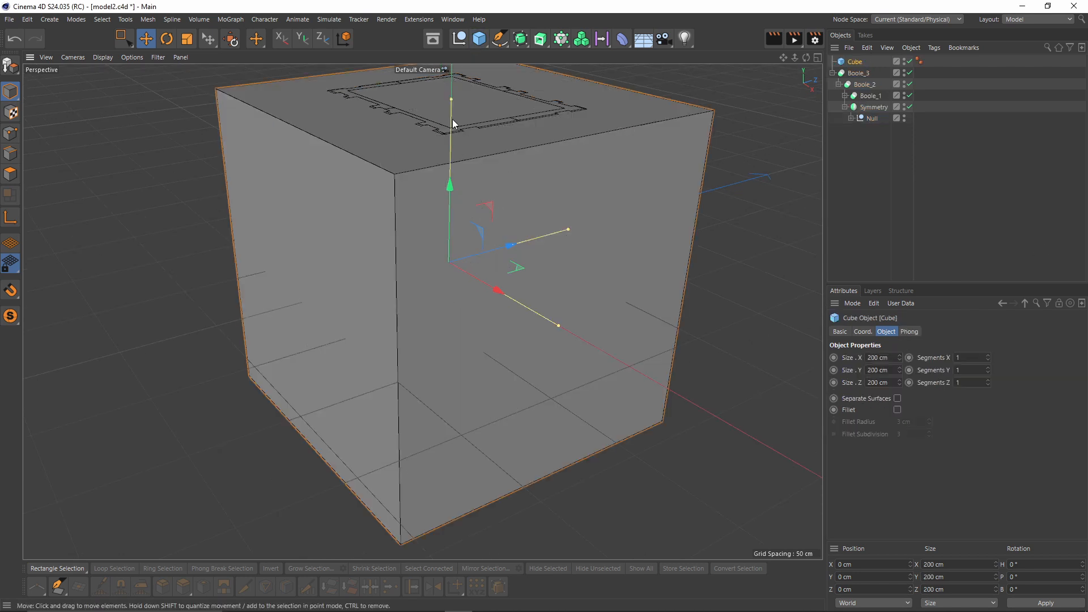
pyautogui.moveTo(452, 101); pyautogui.dragTo(441, 268)
pyautogui.scroll(4, 440, 267)
pyautogui.scroll(-3, 441, 268)
pyautogui.moveTo(418, 225); pyautogui.dragTo(418, 14)
pyautogui.scroll(-2, 418, 225)
pyautogui.keyDown('alt'); pyautogui.moveTo(418, 226); pyautogui.dragTo(440, 203); pyautogui.keyUp('alt')
pyautogui.keyDown('ctrl'); pyautogui.moveTo(426, 77); pyautogui.dragTo(454, 326); pyautogui.keyUp('ctrl')
# - Group both thin slabs in a null and place it under Boole_3 below Boole_2 to cut the seam lines
pyautogui.click(832, 83)
pyautogui.click(857, 72)
pyautogui.keyDown('ctrl'); pyautogui.click(857, 62); pyautogui.keyUp('ctrl')
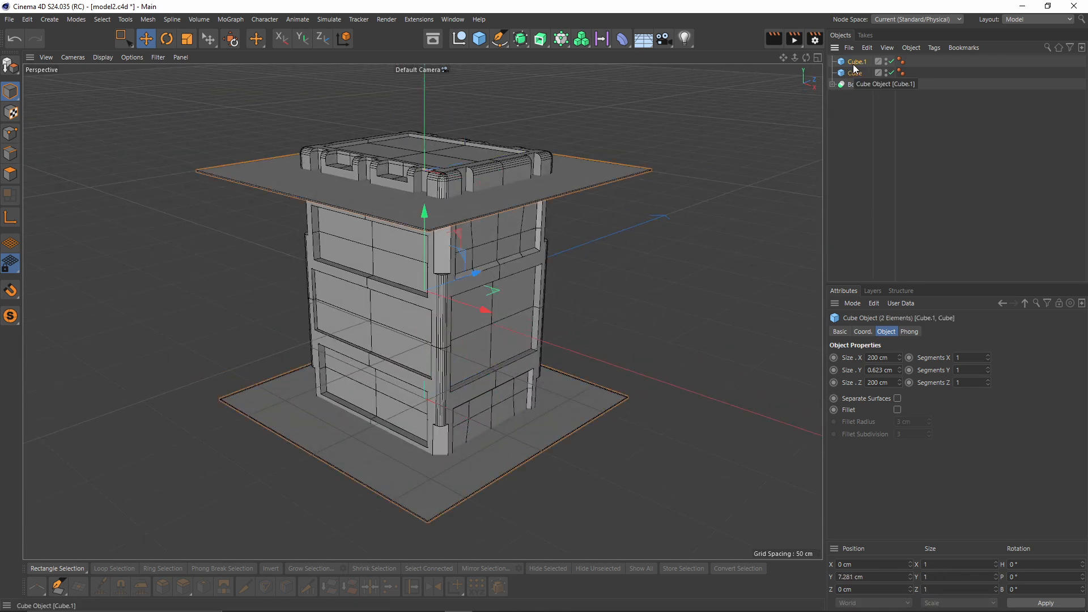
pyautogui.hotkey('alt', 'g')
pyautogui.click(839, 74)
pyautogui.click(832, 73)
pyautogui.moveTo(847, 62); pyautogui.dragTo(867, 128)
pyautogui.click(839, 73)
pyautogui.moveTo(850, 84); pyautogui.dragTo(858, 78)
pyautogui.scroll(2, 499, 185)
pyautogui.keyDown('alt'); pyautogui.moveTo(499, 184); pyautogui.dragTo(545, 352); pyautogui.keyUp('alt')
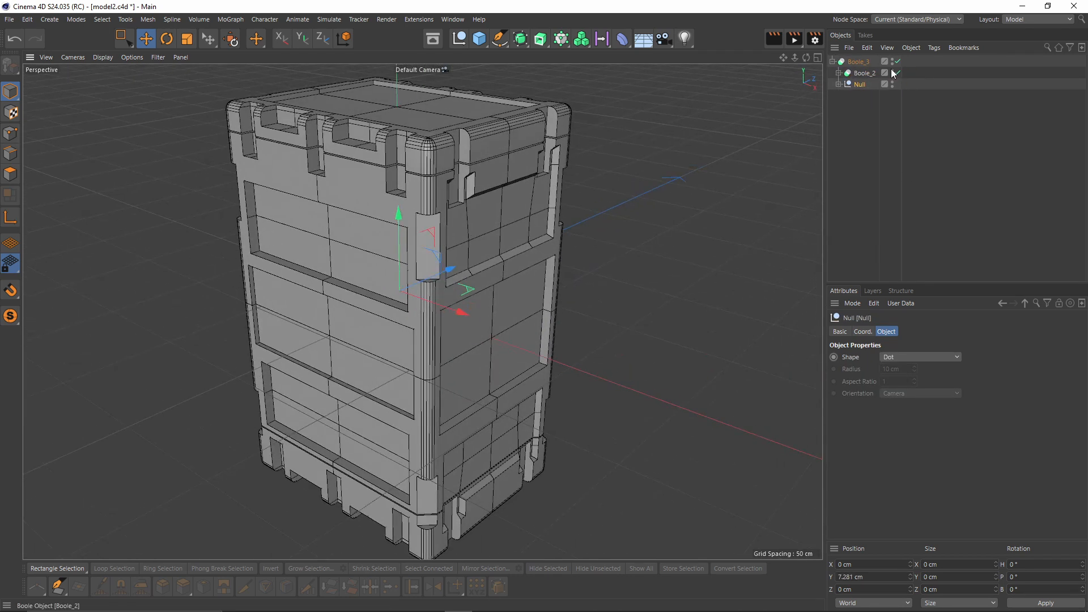
# - Copy the upper thin slab to X about 161 cm, thicken it to about 5.4 cm and duplicate it to notch the corner piece
pyautogui.click(839, 83)
pyautogui.click(860, 84)
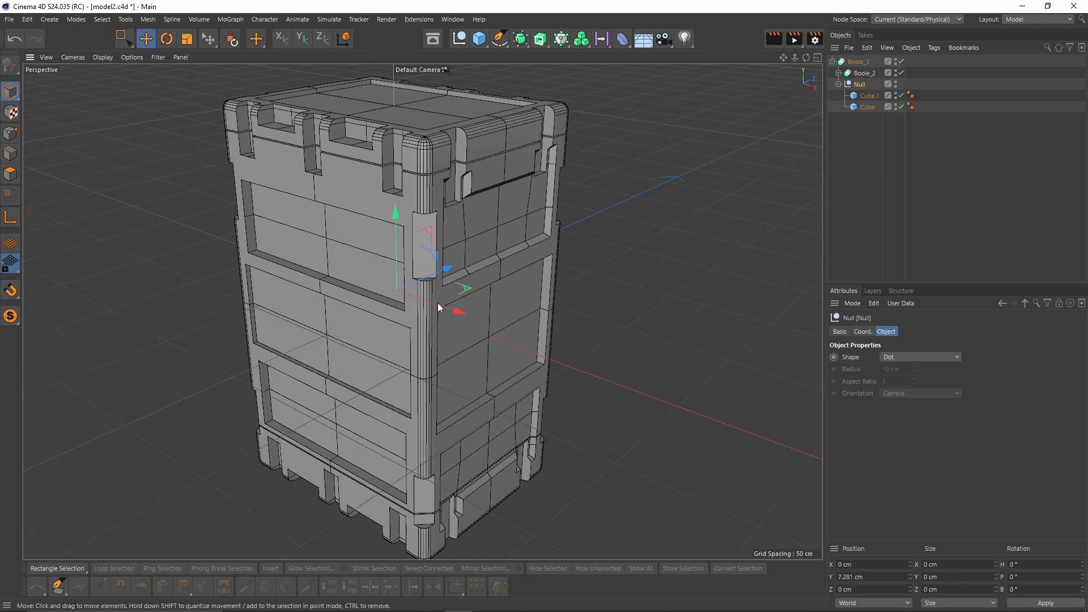
pyautogui.click(867, 107)
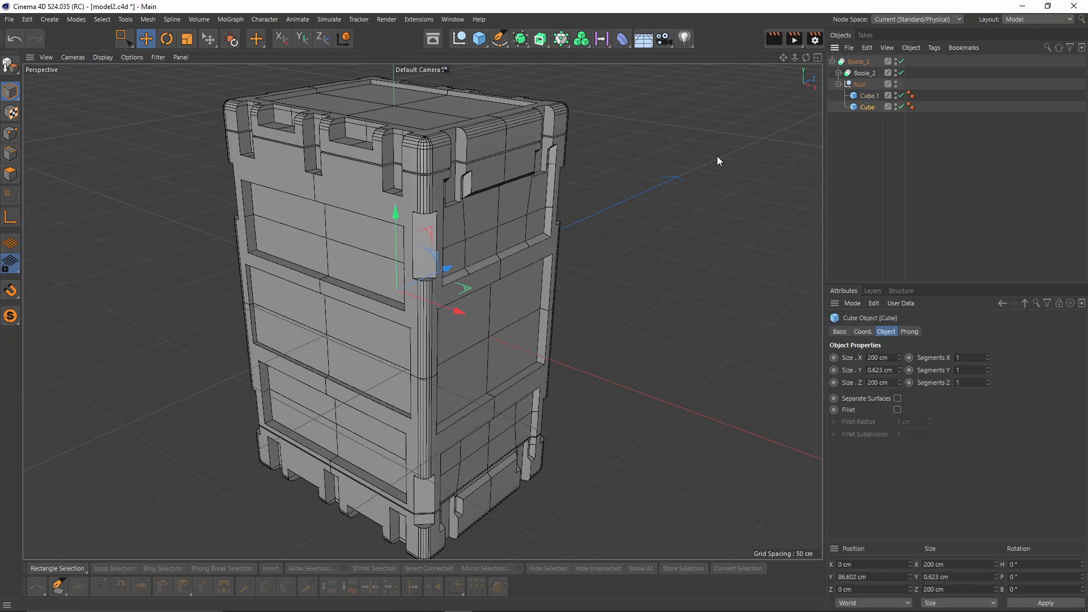
pyautogui.moveTo(437, 141); pyautogui.dragTo(794, 272)
pyautogui.moveTo(760, 120); pyautogui.dragTo(757, 243)
pyautogui.scroll(1, 747, 275)
pyautogui.moveTo(728, 283); pyautogui.dragTo(729, 275)
pyautogui.moveTo(810, 303)
pyautogui.mouseDown()
pyautogui.moveTo(797, 299)
pyautogui.moveTo(807, 302)
pyautogui.mouseUp()
pyautogui.moveTo(740, 214); pyautogui.dragTo(751, 234)
# - Duplicate both corner notch slabs down to Y about -56 cm for the lower corner piece and adjust one copy's placement
pyautogui.keyDown('alt'); pyautogui.moveTo(732, 238); pyautogui.dragTo(726, 199); pyautogui.keyUp('alt')
pyautogui.keyDown('ctrl'); pyautogui.click(870, 118); pyautogui.keyUp('ctrl')
pyautogui.keyDown('alt'); pyautogui.moveTo(564, 189); pyautogui.dragTo(541, 188); pyautogui.keyUp('alt')
pyautogui.keyDown('ctrl'); pyautogui.moveTo(658, 117); pyautogui.dragTo(678, 399); pyautogui.keyUp('ctrl')
pyautogui.keyDown('alt'); pyautogui.moveTo(678, 400); pyautogui.dragTo(681, 327, button='middle'); pyautogui.keyUp('alt')
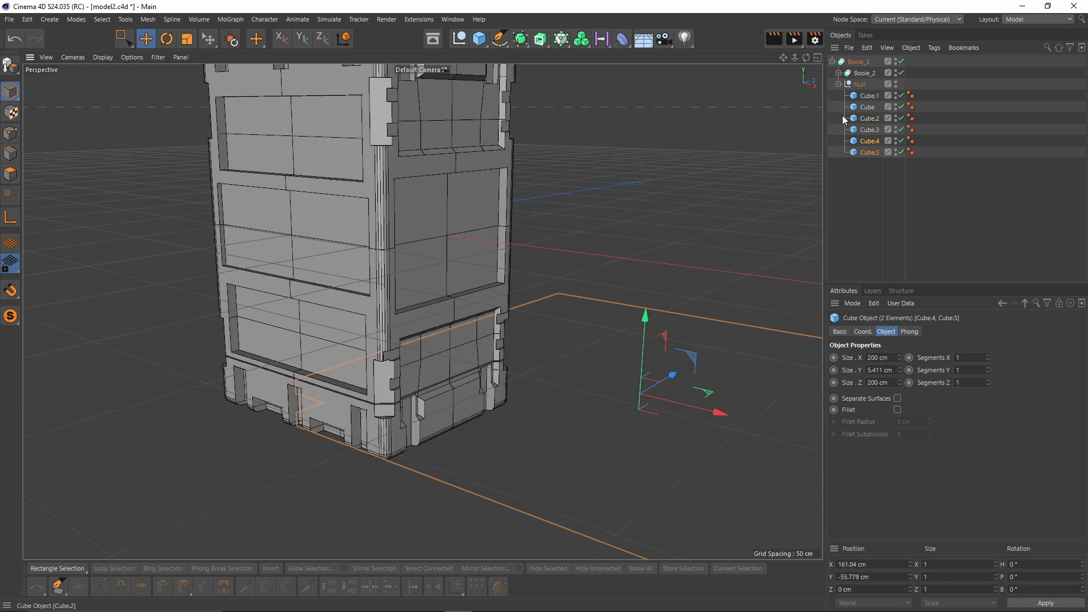
pyautogui.click(867, 141)
pyautogui.scroll(1, 610, 352)
pyautogui.moveTo(652, 319); pyautogui.dragTo(573, 284)
pyautogui.scroll(-1, 653, 318)
# - Select all four corner notch slabs and duplicate them together to repeat the notches on the crate's corners
pyautogui.click(870, 152)
pyautogui.scroll(-2, 648, 311)
pyautogui.keyDown('alt'); pyautogui.moveTo(573, 272); pyautogui.dragTo(651, 340, button='middle'); pyautogui.keyUp('alt')
pyautogui.keyDown('ctrl'); pyautogui.click(868, 141); pyautogui.keyUp('ctrl')
pyautogui.keyDown('ctrl'); pyautogui.click(870, 130); pyautogui.keyUp('ctrl')
pyautogui.keyDown('ctrl'); pyautogui.click(870, 119); pyautogui.keyUp('ctrl')
pyautogui.keyDown('alt'); pyautogui.moveTo(700, 266); pyautogui.dragTo(465, 284); pyautogui.keyUp('alt')
pyautogui.scroll(2, 465, 284)
pyautogui.moveTo(457, 322); pyautogui.dragTo(460, 325)
pyautogui.keyDown('alt'); pyautogui.moveTo(460, 324); pyautogui.dragTo(417, 213); pyautogui.keyUp('alt')
# - Copy one corner slab to mid-height at X about 156.4 cm and thicken it to about 11.4 cm
pyautogui.click(869, 142)
pyautogui.keyDown('ctrl'); pyautogui.moveTo(556, 358); pyautogui.dragTo(559, 294); pyautogui.keyUp('ctrl')
pyautogui.moveTo(643, 325); pyautogui.dragTo(627, 323)
pyautogui.keyDown('alt'); pyautogui.moveTo(627, 323); pyautogui.dragTo(559, 291); pyautogui.keyUp('alt')
pyautogui.keyDown('alt'); pyautogui.moveTo(559, 291); pyautogui.dragTo(370, 280); pyautogui.keyUp('alt')
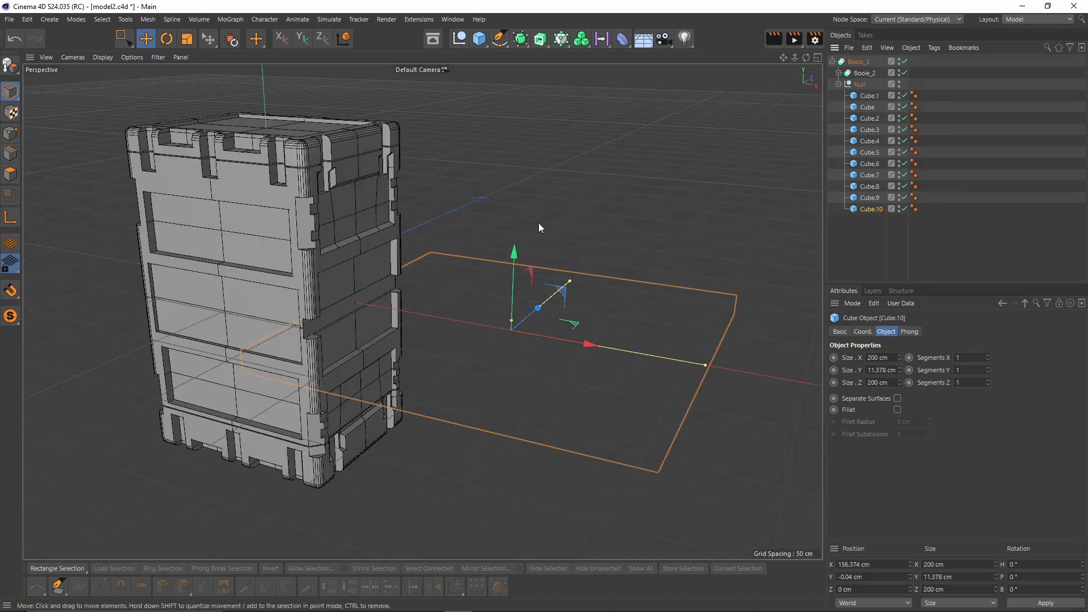
# - Nest Boole_3 inside a new parent Boole and name it Boole_4
pyautogui.click(933, 244)
pyautogui.click(833, 62)
pyautogui.click(850, 61)
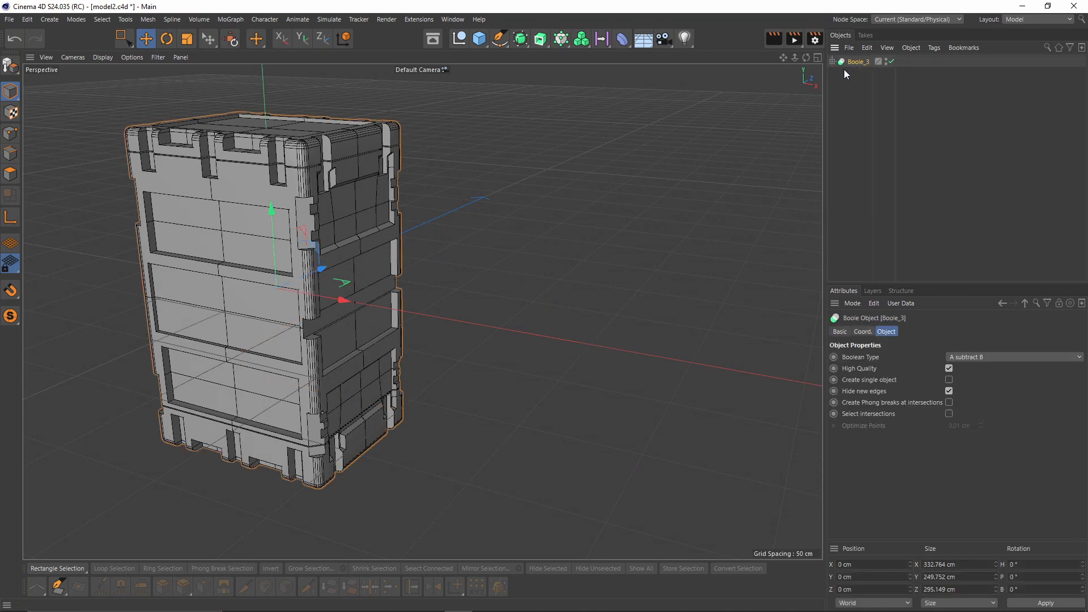
pyautogui.keyDown('alt'); pyautogui.moveTo(519, 123); pyautogui.dragTo(515, 128); pyautogui.keyUp('alt')
pyautogui.click(521, 39)
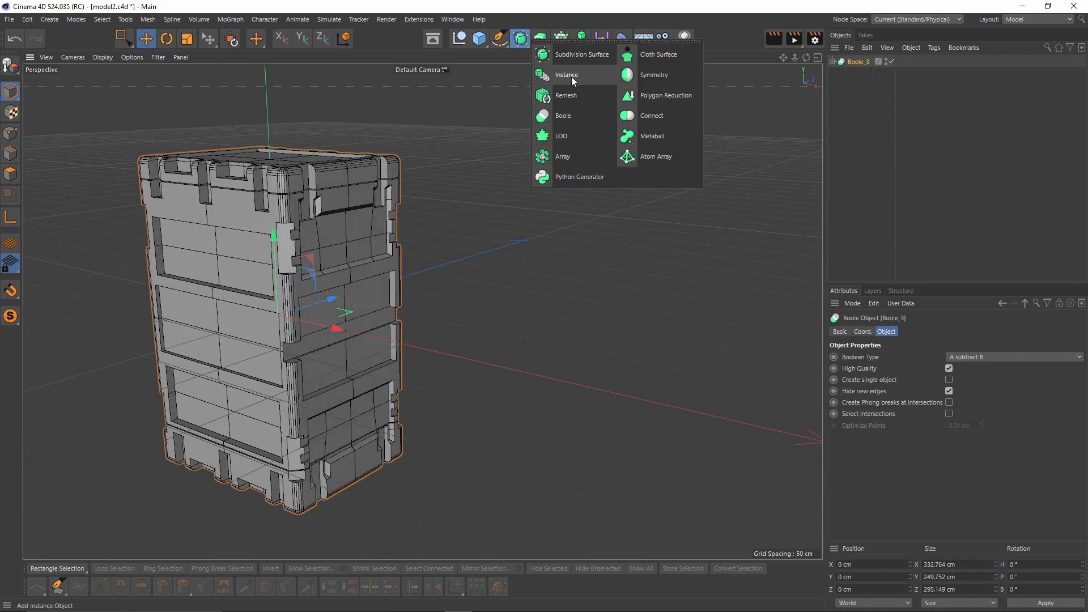
pyautogui.keyDown('alt'); pyautogui.click(563, 115); pyautogui.keyUp('alt')
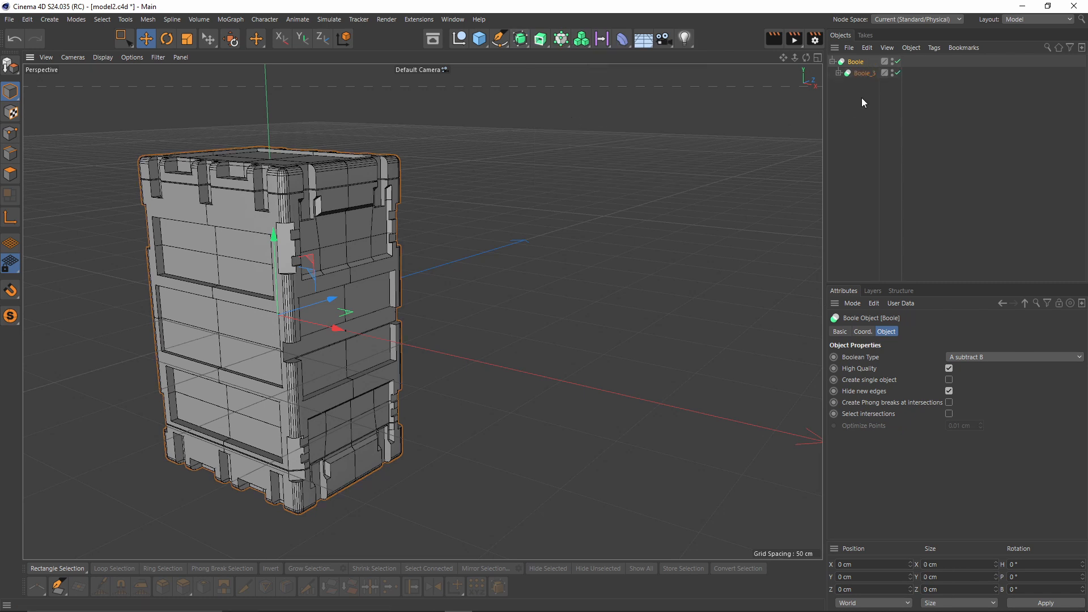
pyautogui.doubleClick(858, 62)
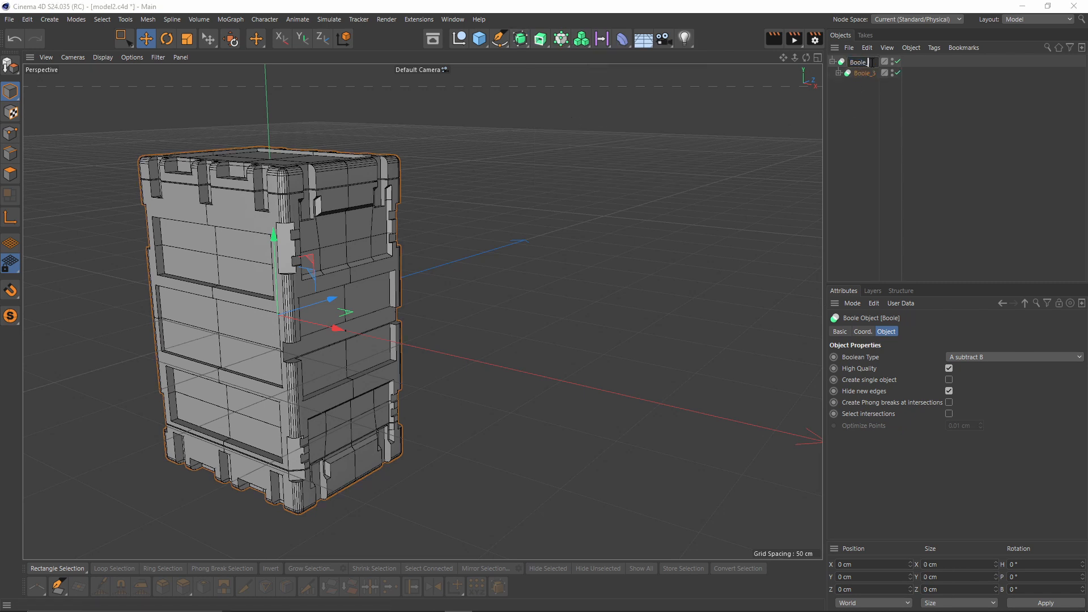
pyautogui.press('Return')
pyautogui.keyDown('alt'); pyautogui.moveTo(482, 177); pyautogui.dragTo(477, 211); pyautogui.keyUp('alt')
# - Add a cube of about 104.3 x 8.7 x 94.6 cm at Y about 76 cm under the crate's top recess
pyautogui.click(842, 146)
pyautogui.click(479, 38)
pyautogui.moveTo(425, 243); pyautogui.dragTo(362, 318)
pyautogui.moveTo(319, 144); pyautogui.dragTo(341, 268)
pyautogui.moveTo(450, 342); pyautogui.dragTo(383, 321)
pyautogui.moveTo(323, 223); pyautogui.dragTo(307, 126)
pyautogui.scroll(4, 343, 167)
pyautogui.moveTo(354, 205); pyautogui.dragTo(389, 194)
pyautogui.moveTo(293, 157); pyautogui.dragTo(296, 205)
pyautogui.keyDown('alt'); pyautogui.moveTo(340, 200); pyautogui.dragTo(410, 215); pyautogui.keyUp('alt')
# - Duplicate the flat block down to the crate's base
pyautogui.keyDown('alt'); pyautogui.moveTo(420, 210); pyautogui.dragTo(408, 130); pyautogui.keyUp('alt')
pyautogui.scroll(-4, 409, 128)
pyautogui.keyDown('ctrl'); pyautogui.moveTo(410, 102); pyautogui.dragTo(424, 346); pyautogui.keyUp('ctrl')
pyautogui.keyDown('alt'); pyautogui.moveTo(420, 342); pyautogui.dragTo(428, 249, button='middle'); pyautogui.keyUp('alt')
pyautogui.scroll(2, 429, 253)
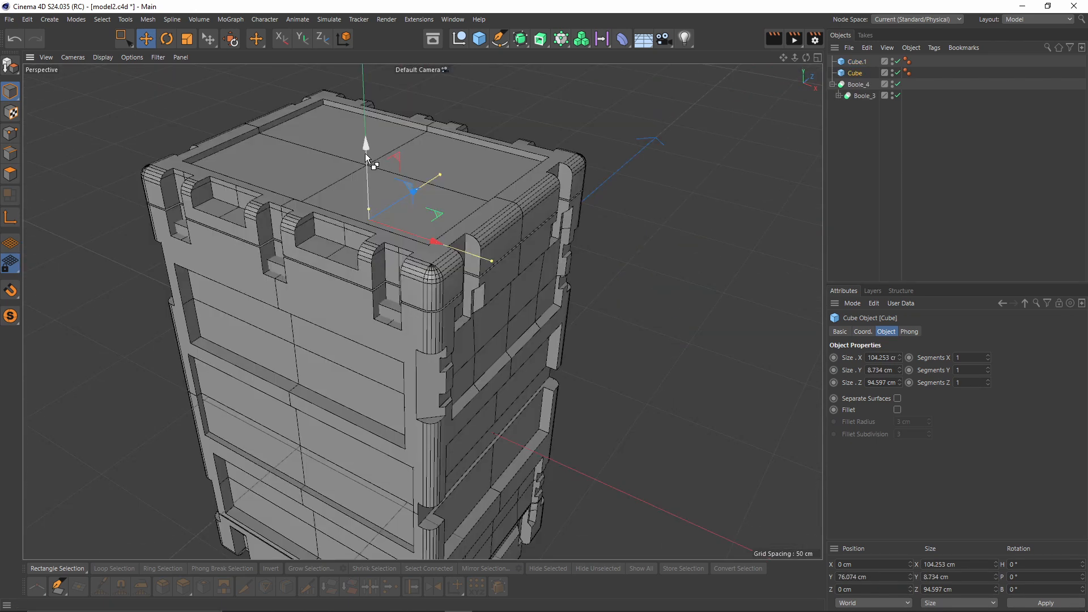
# - Copy the flat block up to Y about 98.9 cm, narrow it to about 6.1 cm in Z, and give it two X and Z segments
pyautogui.keyDown('ctrl'); pyautogui.moveTo(365, 153); pyautogui.dragTo(362, 92); pyautogui.keyUp('ctrl')
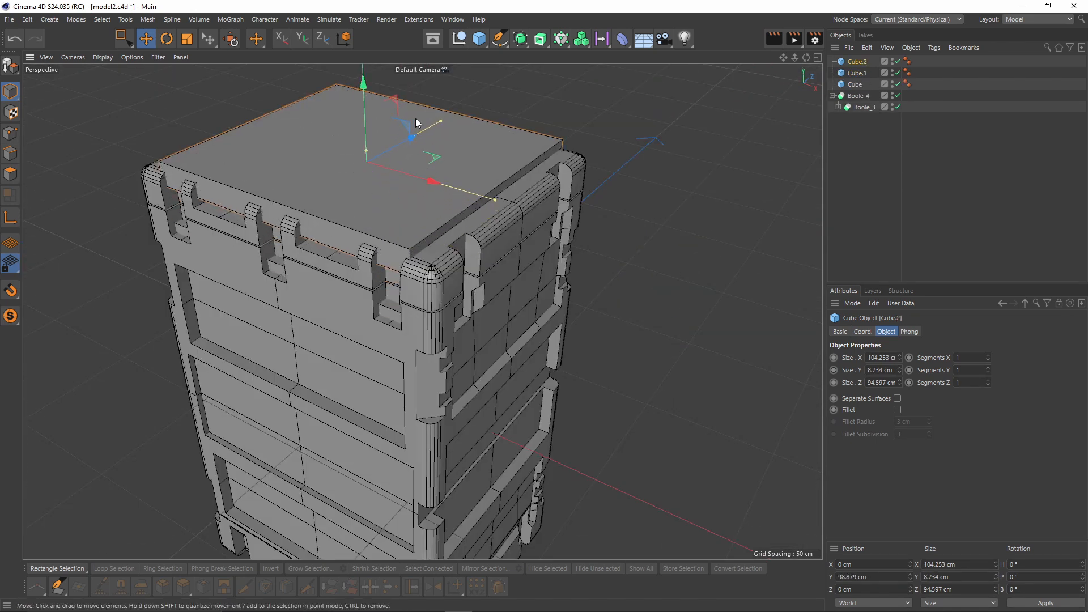
pyautogui.moveTo(441, 121); pyautogui.dragTo(391, 192)
pyautogui.scroll(2, 391, 192)
pyautogui.click(989, 356)
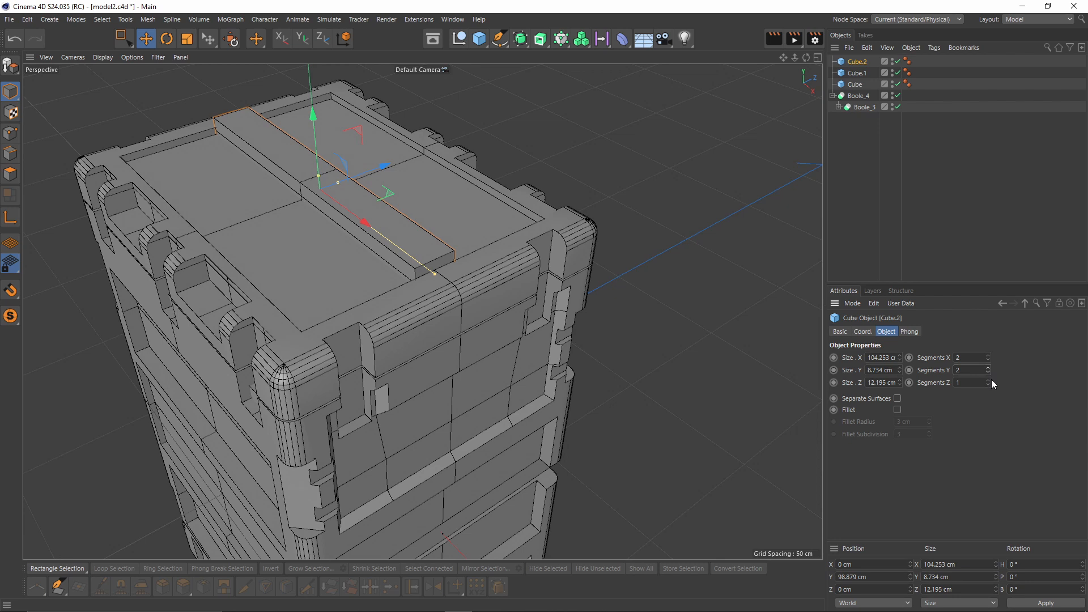
pyautogui.keyDown('alt'); pyautogui.moveTo(422, 227); pyautogui.dragTo(365, 258); pyautogui.keyUp('alt')
pyautogui.scroll(2, 368, 250)
pyautogui.moveTo(383, 207); pyautogui.dragTo(437, 196)
# - Add a Taper deformer fitted to the narrow bar, lowering its curvature and raising its strength to slope the sides
pyautogui.click(622, 38)
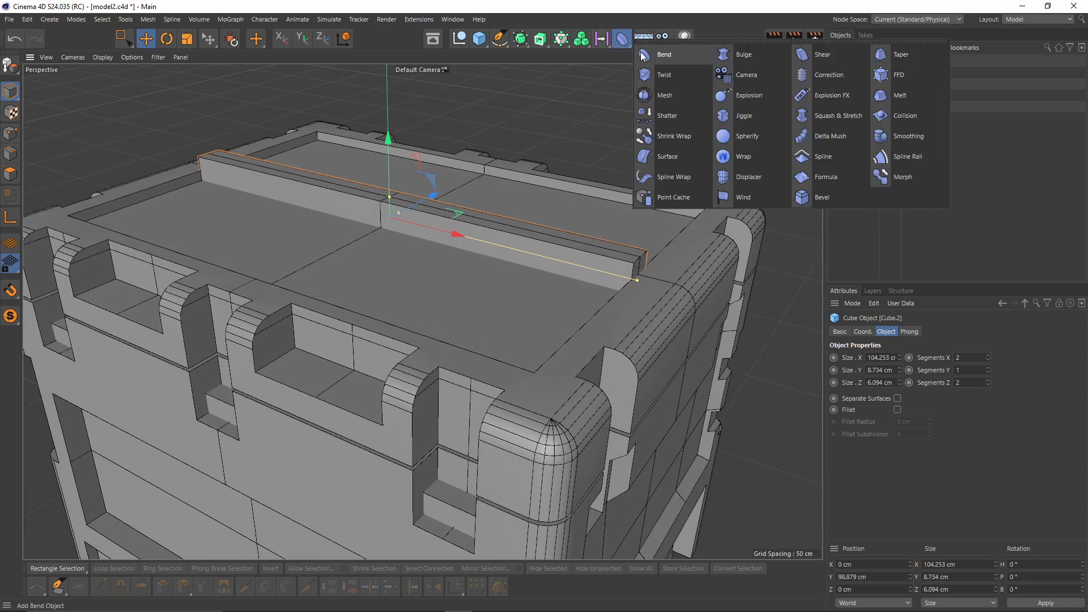
pyautogui.keyDown('shift'); pyautogui.click(900, 55); pyautogui.keyUp('shift')
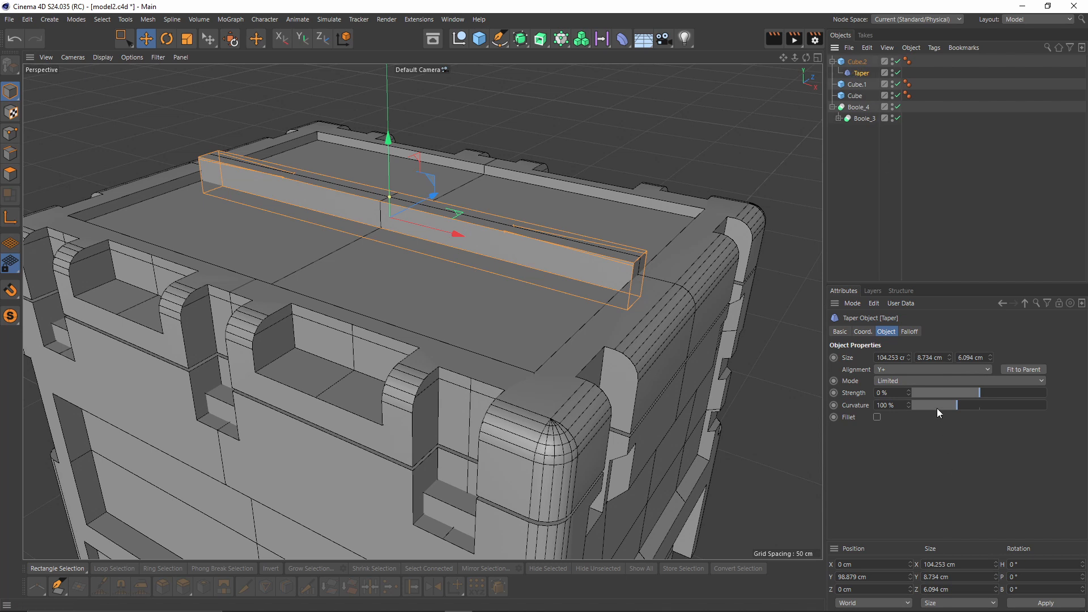
pyautogui.moveTo(951, 404); pyautogui.dragTo(910, 405)
pyautogui.moveTo(979, 391); pyautogui.dragTo(990, 389)
pyautogui.keyDown('alt'); pyautogui.moveTo(423, 312); pyautogui.dragTo(481, 315); pyautogui.keyUp('alt')
# - Copy the tapered bar along Z to both sides so three parallel bars span the crate's top recess
pyautogui.click(858, 61)
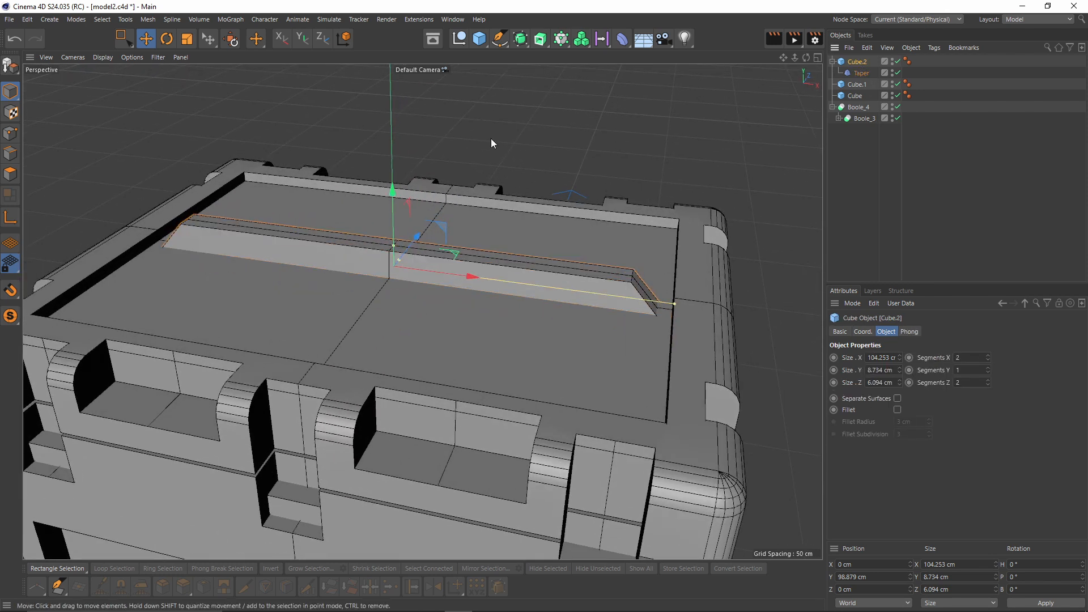
pyautogui.keyDown('alt'); pyautogui.moveTo(411, 208); pyautogui.dragTo(575, 205); pyautogui.keyUp('alt')
pyautogui.keyDown('alt'); pyautogui.moveTo(575, 207); pyautogui.dragTo(668, 216); pyautogui.keyUp('alt')
pyautogui.scroll(-5, 669, 215)
# - Duplicate the three tapered bars to the crate's base and rotate the copies upside down
pyautogui.click(832, 61)
pyautogui.click(833, 73)
pyautogui.click(832, 84)
pyautogui.keyDown('shift'); pyautogui.click(858, 85); pyautogui.keyUp('shift')
pyautogui.keyDown('alt'); pyautogui.moveTo(440, 215); pyautogui.dragTo(436, 420); pyautogui.keyUp('alt')
pyautogui.scroll(-3, 458, 111)
pyautogui.press('r')
pyautogui.moveTo(406, 478); pyautogui.dragTo(499, 363)
pyautogui.press('e')
# - Group all eight bar and block cubes in a null and place it under Boole_4 below Boole_3
pyautogui.click(855, 140)
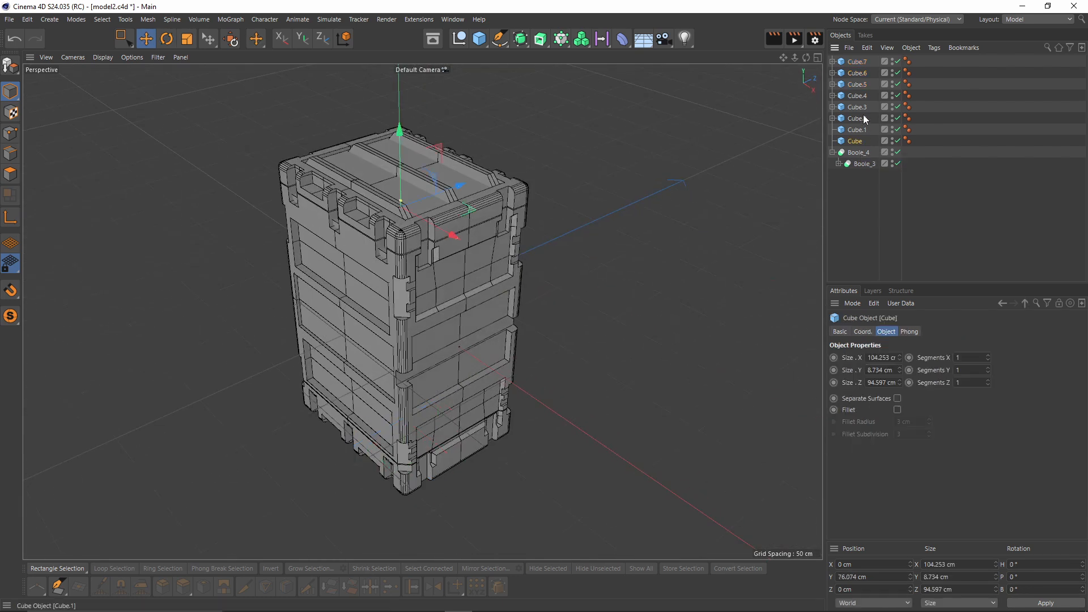
pyautogui.keyDown('shift'); pyautogui.click(862, 64); pyautogui.keyUp('shift')
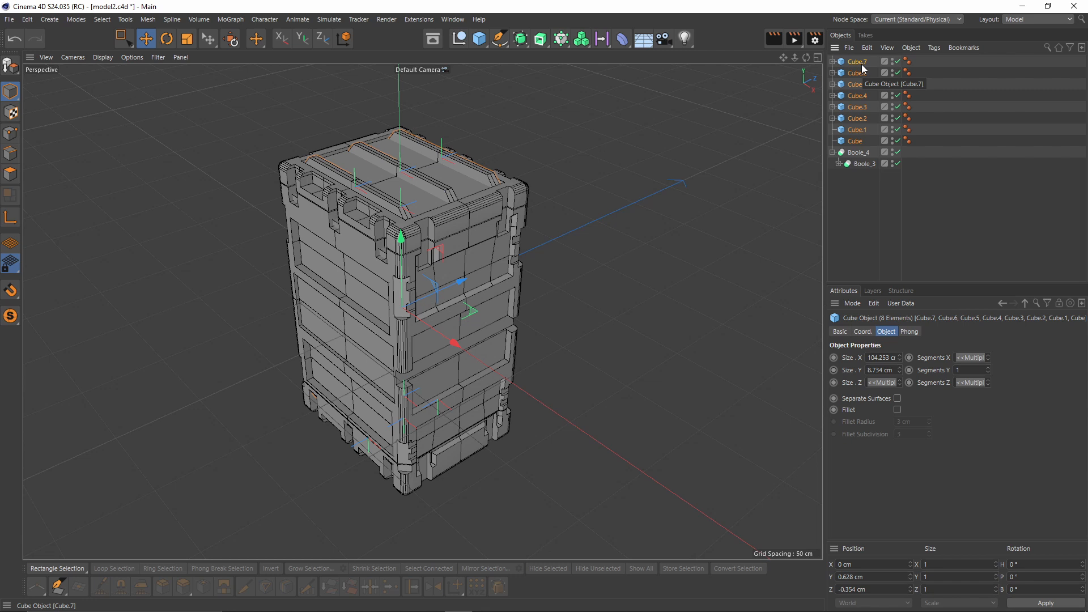
pyautogui.hotkey('alt', 'g')
pyautogui.moveTo(850, 64)
pyautogui.mouseDown()
pyautogui.moveTo(863, 92)
pyautogui.moveTo(859, 77)
pyautogui.mouseUp()
# - Set the Boolean type of Boole_4 to A union B
pyautogui.click(860, 61)
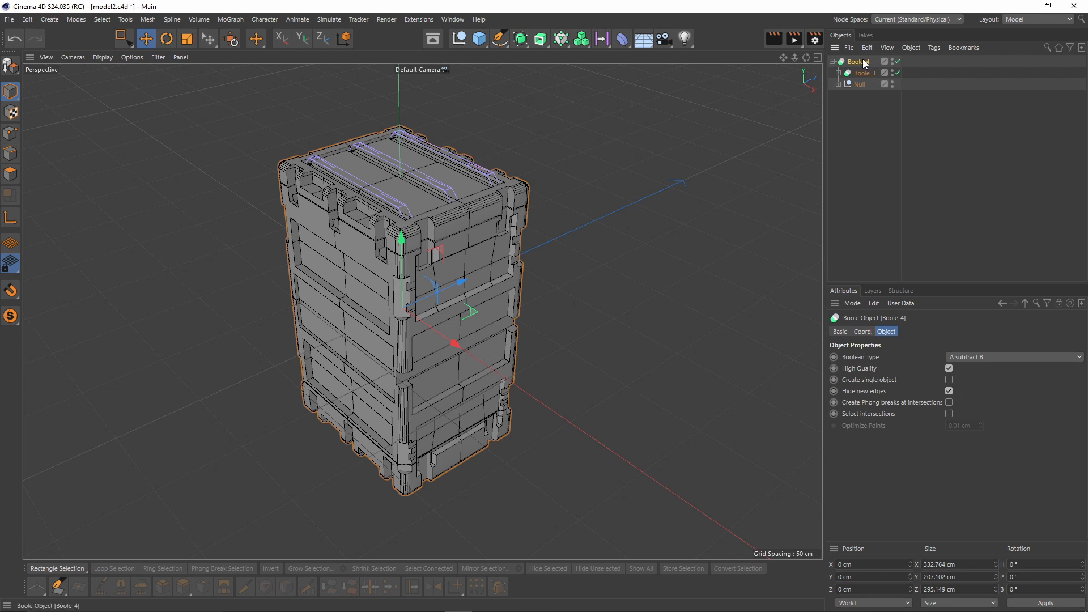
pyautogui.click(995, 357)
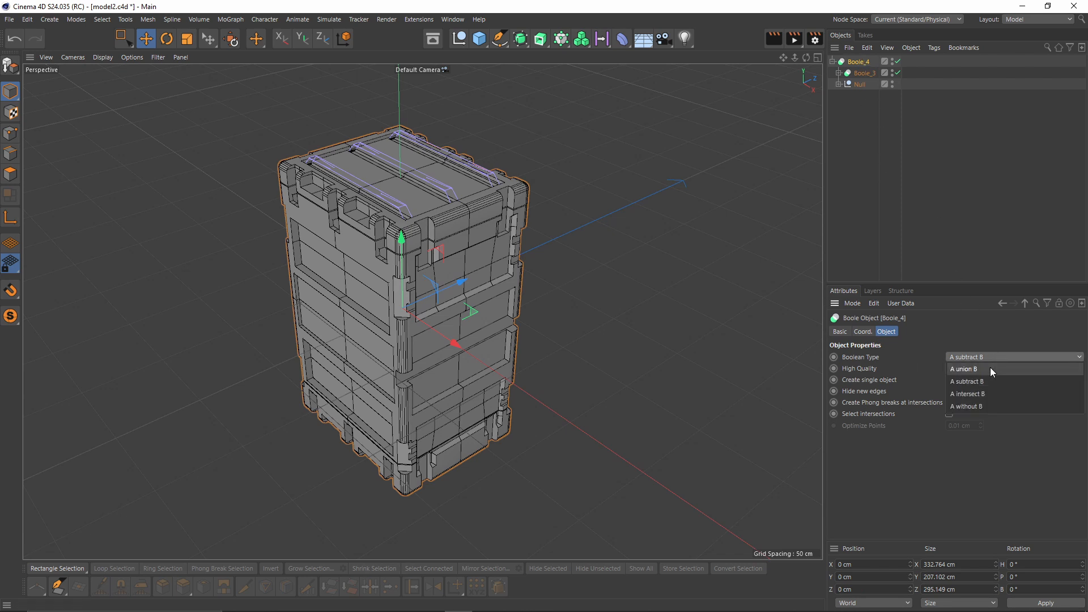
pyautogui.click(991, 369)
pyautogui.click(938, 199)
# - Examine the crate's top bars, side recesses and corner notches from several angles
pyautogui.keyDown('alt'); pyautogui.moveTo(439, 233); pyautogui.dragTo(486, 226); pyautogui.keyUp('alt')
pyautogui.keyDown('alt'); pyautogui.moveTo(535, 242); pyautogui.dragTo(649, 226, button='right'); pyautogui.keyUp('alt')
pyautogui.keyDown('alt'); pyautogui.moveTo(647, 221); pyautogui.dragTo(652, 218); pyautogui.keyUp('alt')
pyautogui.keyDown('alt'); pyautogui.moveTo(508, 189); pyautogui.dragTo(422, 356); pyautogui.keyUp('alt')
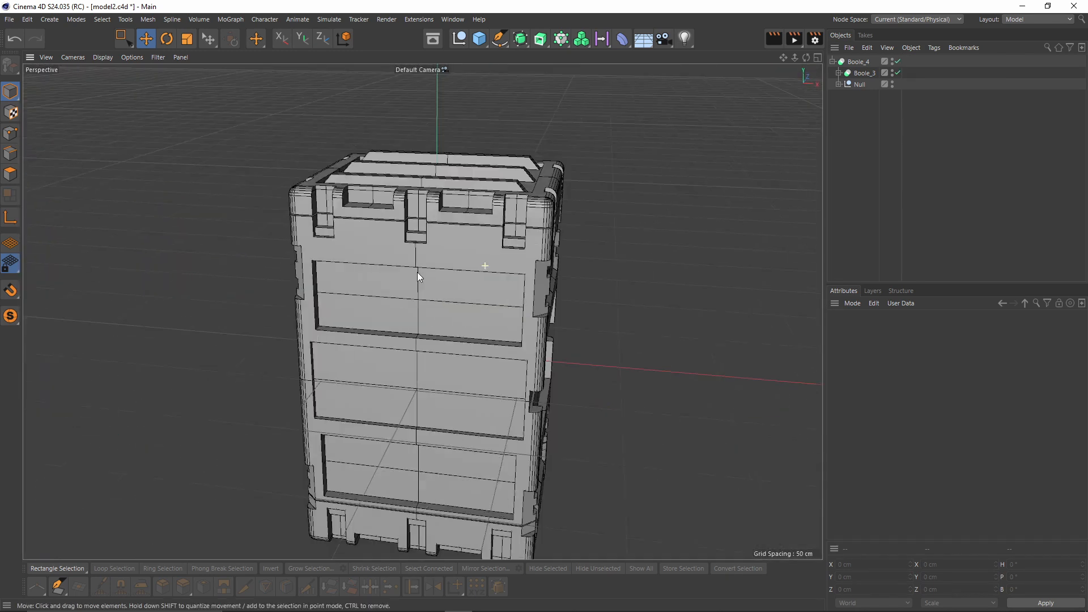
pyautogui.keyDown('alt'); pyautogui.moveTo(418, 272); pyautogui.dragTo(179, 353); pyautogui.keyUp('alt')
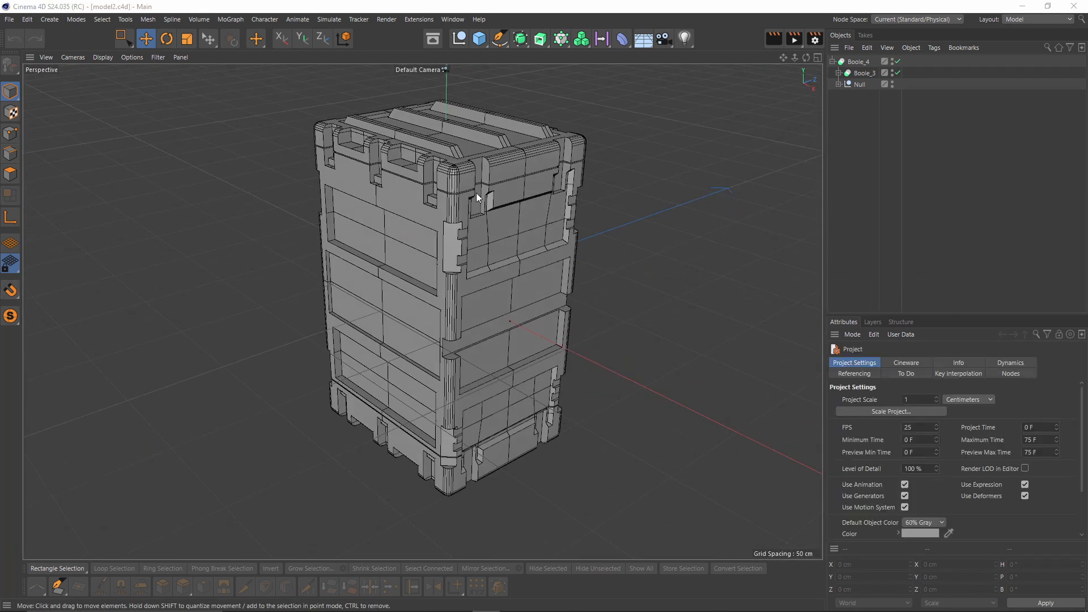
pyautogui.keyDown('alt'); pyautogui.moveTo(476, 193); pyautogui.dragTo(484, 267); pyautogui.keyUp('alt')
pyautogui.keyDown('alt'); pyautogui.moveTo(463, 227); pyautogui.dragTo(570, 198, button='right'); pyautogui.keyUp('alt')
pyautogui.keyDown('alt'); pyautogui.moveTo(494, 255); pyautogui.dragTo(468, 205); pyautogui.keyUp('alt')
pyautogui.keyDown('alt'); pyautogui.moveTo(468, 205); pyautogui.dragTo(442, 210, button='right'); pyautogui.keyUp('alt')
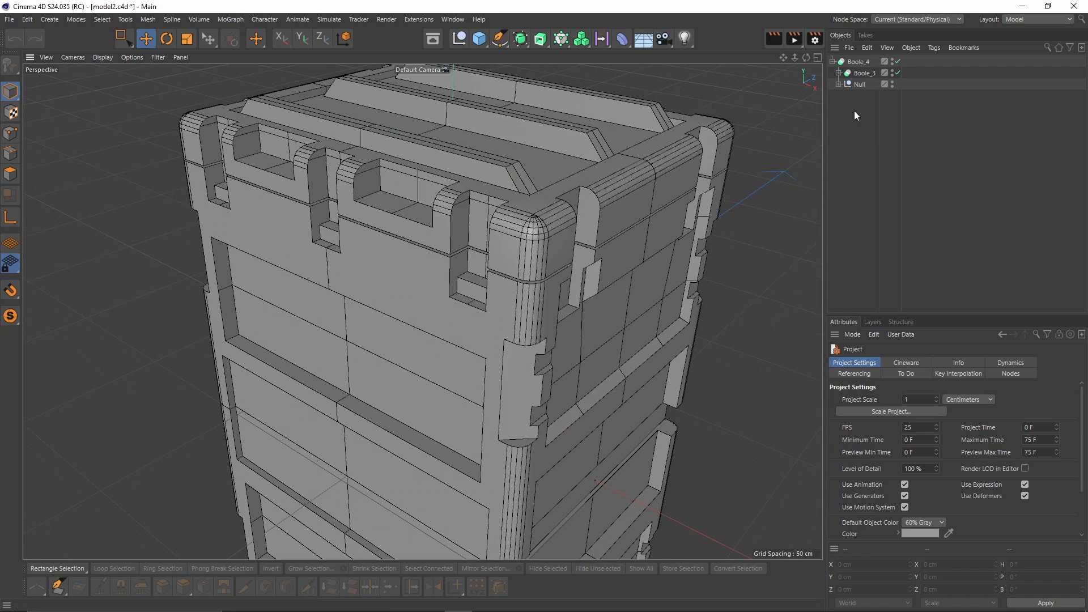
# - Place Boole_4 inside a Connect object and change its Phong mode to get clean flat shading
pyautogui.click(833, 61)
pyautogui.click(860, 63)
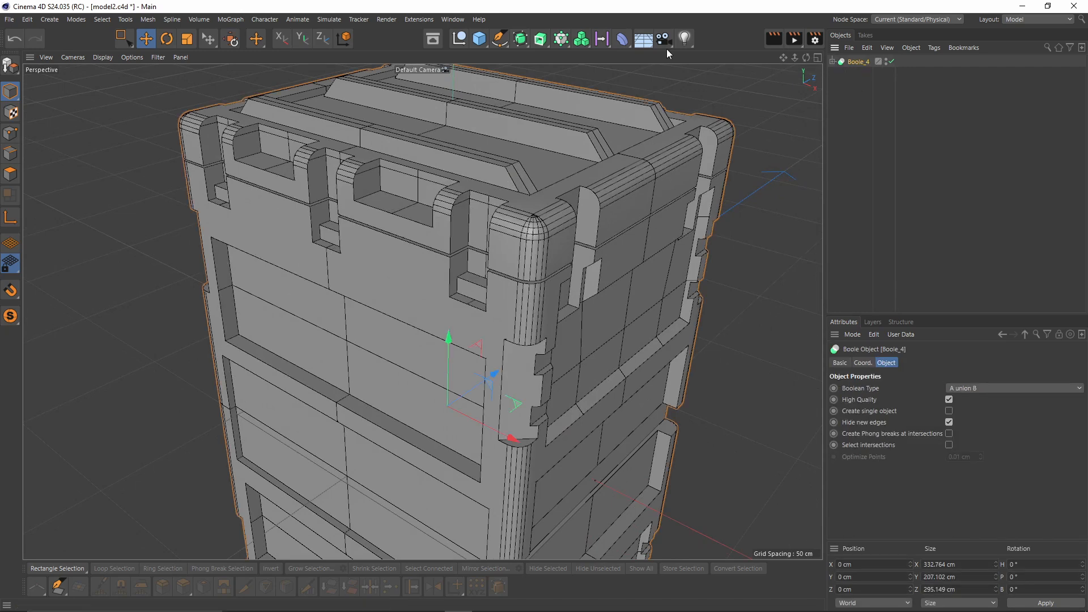
pyautogui.moveTo(522, 42)
pyautogui.keyDown('alt'); pyautogui.mouseDown()
pyautogui.moveTo(654, 83)
pyautogui.moveTo(657, 99)
pyautogui.mouseUp(); pyautogui.keyUp('alt')
pyautogui.keyDown('alt'); pyautogui.moveTo(567, 248); pyautogui.dragTo(571, 256, button='middle'); pyautogui.keyUp('alt')
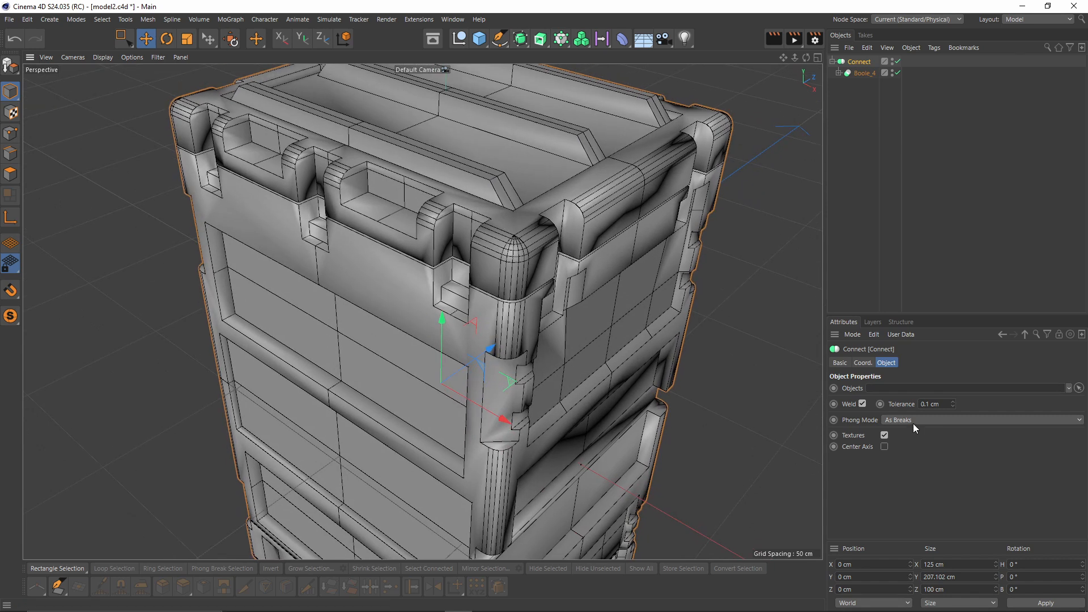
pyautogui.click(908, 419)
pyautogui.click(911, 453)
pyautogui.click(742, 311)
pyautogui.keyDown('alt'); pyautogui.moveTo(573, 256); pyautogui.dragTo(589, 195); pyautogui.keyUp('alt')
# - Add a Bevel deformer and group it with the Connect object in a null so it bevels the crate's edges
pyautogui.click(833, 61)
pyautogui.click(623, 39)
pyautogui.click(815, 189)
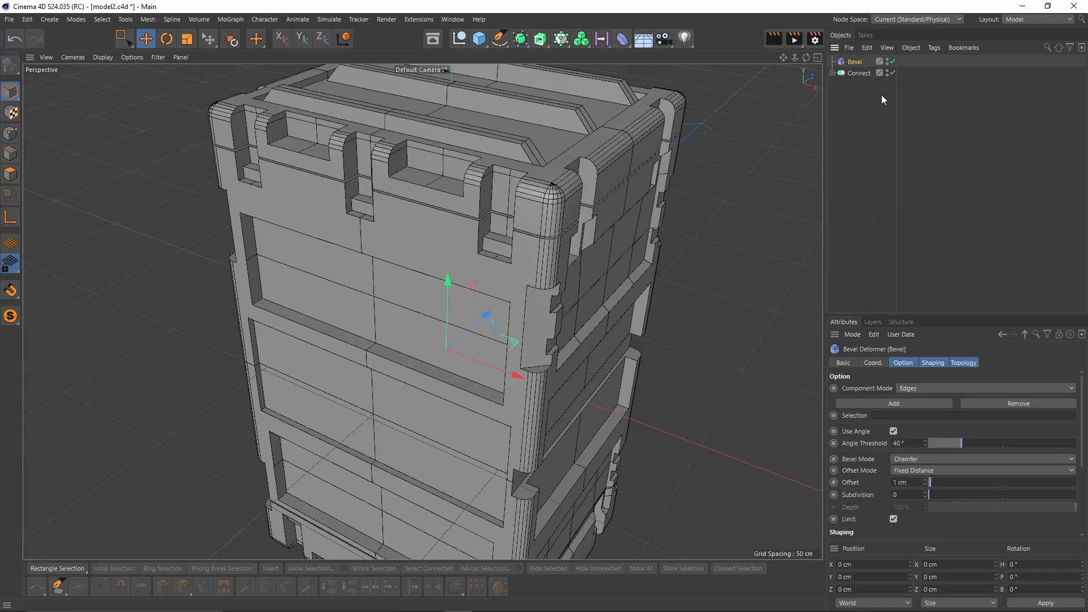
pyautogui.moveTo(848, 48); pyautogui.dragTo(845, 73)
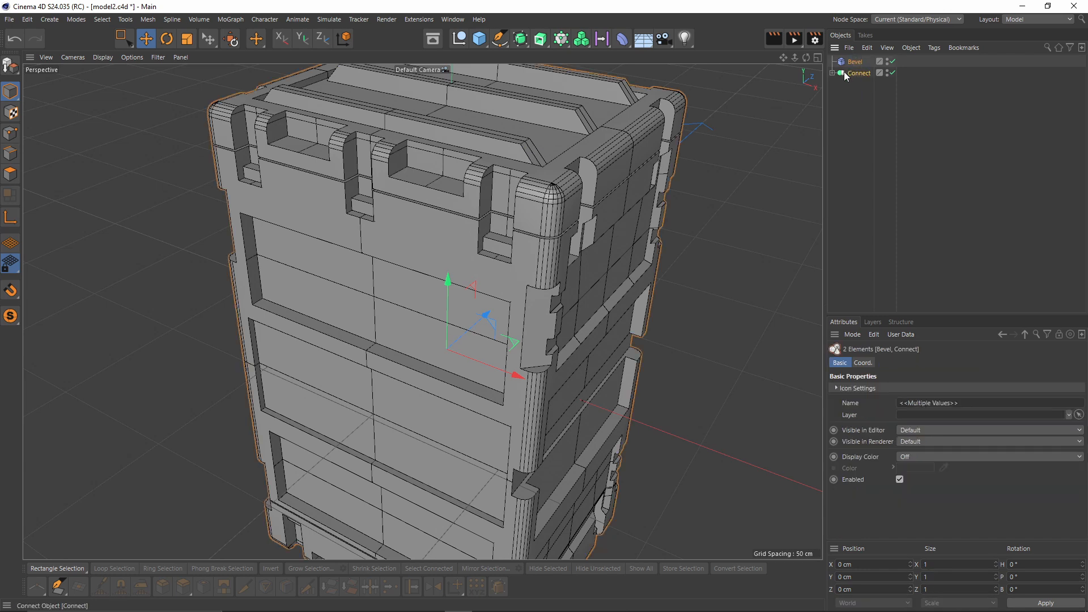
pyautogui.hotkey('alt', 'g')
pyautogui.keyDown('alt'); pyautogui.moveTo(592, 232); pyautogui.dragTo(508, 216); pyautogui.keyUp('alt')
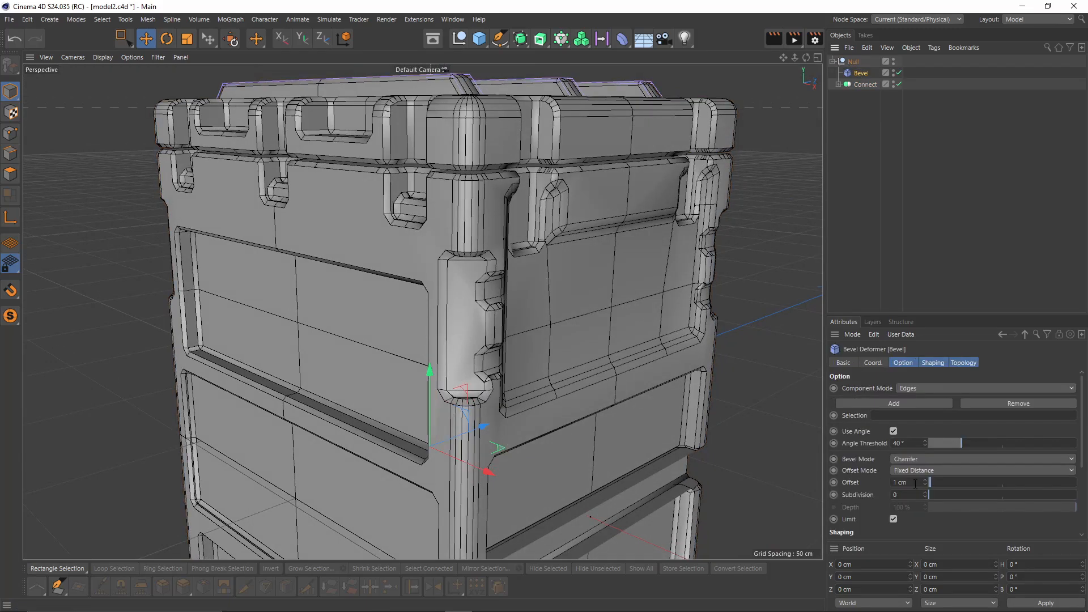
# - Set the Bevel deformer's offset to 0.5 cm and its subdivision to 2
pyautogui.write('0.5')
pyautogui.press('Return')
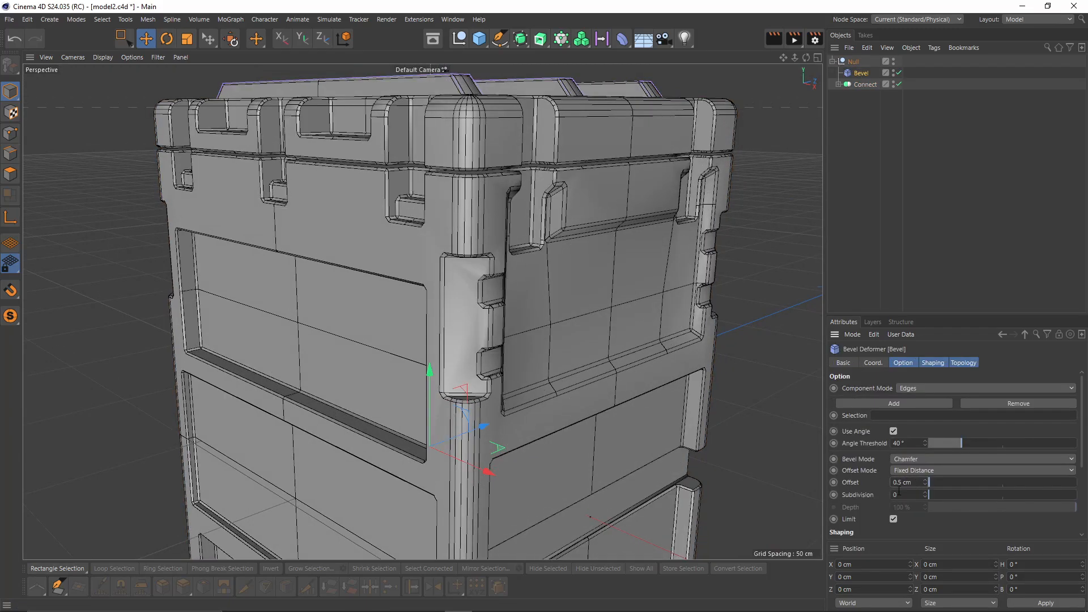
pyautogui.write('1')
pyautogui.press('Return')
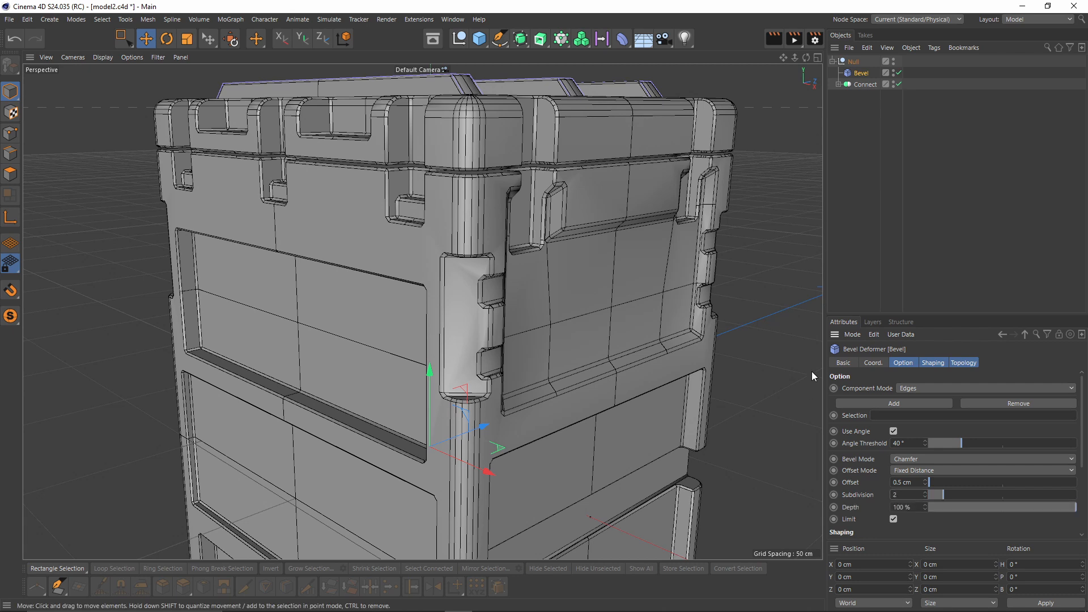
# - Deselect the deformer, switch the viewport to Gouraud shading without lines and inspect the crate's bevelled edges
pyautogui.click(1021, 173)
pyautogui.moveTo(563, 142)
pyautogui.keyDown('alt'); pyautogui.mouseDown()
pyautogui.moveTo(553, 174)
pyautogui.moveTo(515, 158)
pyautogui.moveTo(517, 186)
pyautogui.moveTo(569, 212)
pyautogui.mouseUp(); pyautogui.keyUp('alt')
pyautogui.press('n')
pyautogui.press('a')
pyautogui.scroll(-4, 549, 183)
pyautogui.scroll(2, 555, 176)
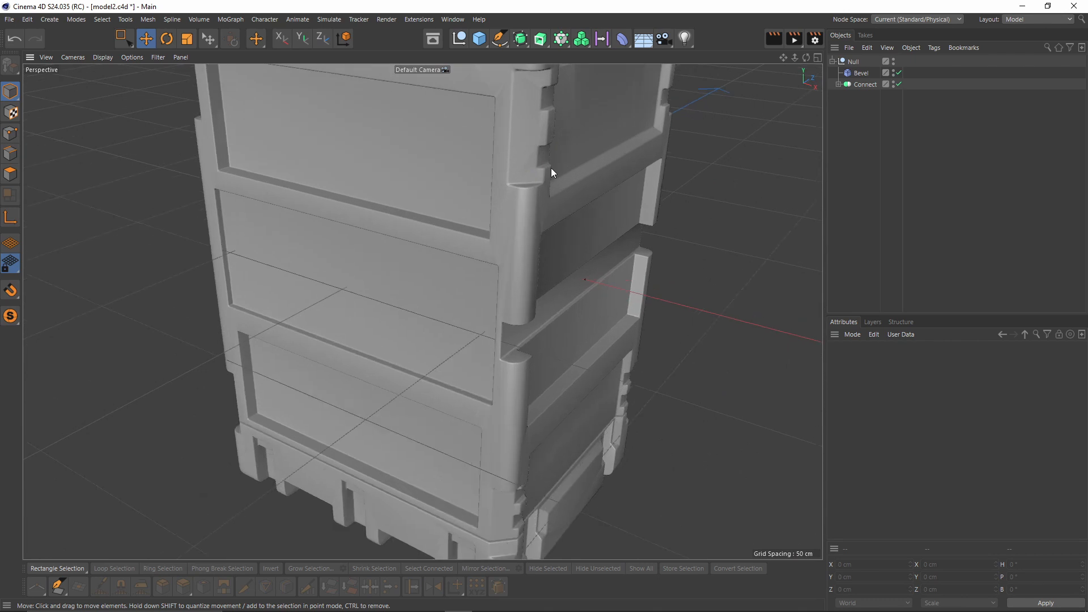
pyautogui.keyDown('alt'); pyautogui.moveTo(541, 148); pyautogui.dragTo(523, 244, button='middle'); pyautogui.keyUp('alt')
pyautogui.scroll(4, 514, 185)
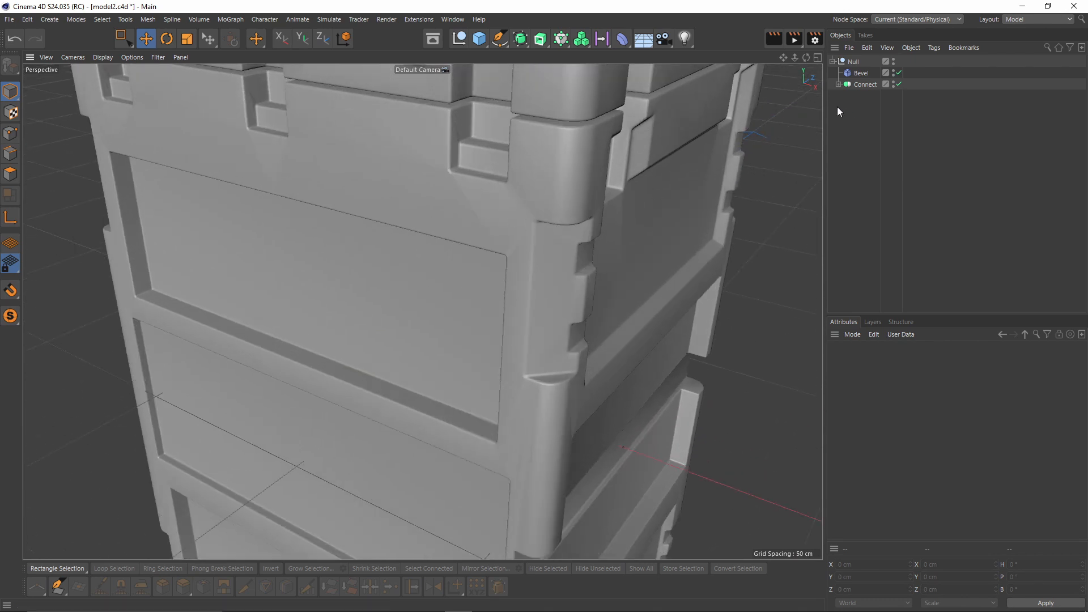
# - Review the Bevel deformer's shaping and topology options
pyautogui.click(860, 74)
pyautogui.moveTo(1084, 401); pyautogui.dragTo(1086, 474)
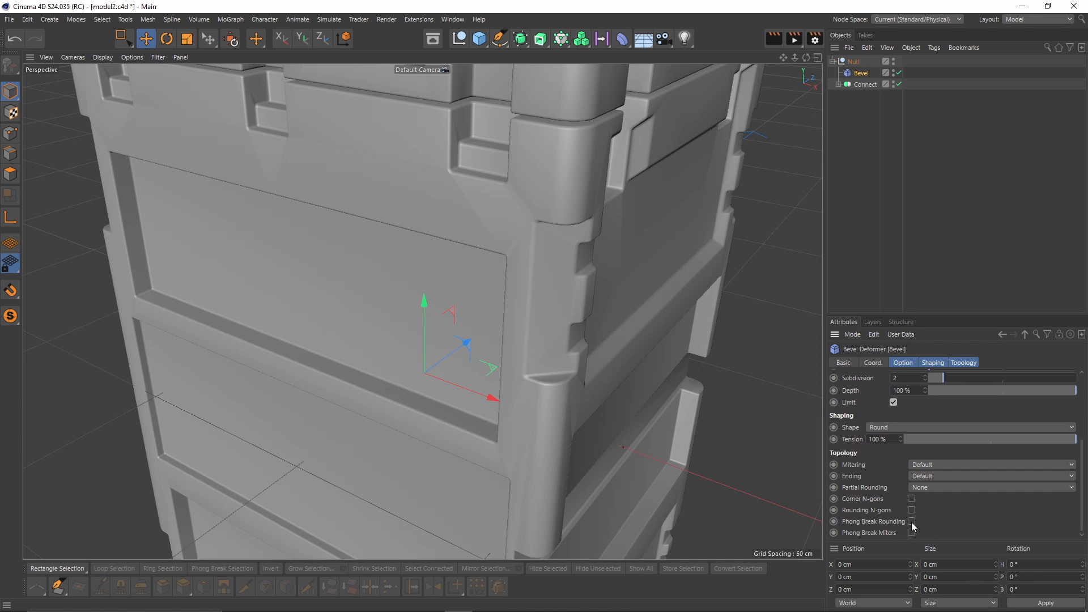
pyautogui.click(859, 227)
# - Hide deformers in the viewport display and enable the SSAO viewport effect
pyautogui.scroll(-6, 454, 208)
pyautogui.moveTo(499, 278)
pyautogui.keyDown('alt'); pyautogui.mouseDown()
pyautogui.moveTo(482, 223)
pyautogui.moveTo(484, 287)
pyautogui.mouseUp(); pyautogui.keyUp('alt')
pyautogui.scroll(2, 484, 287)
pyautogui.click(158, 57)
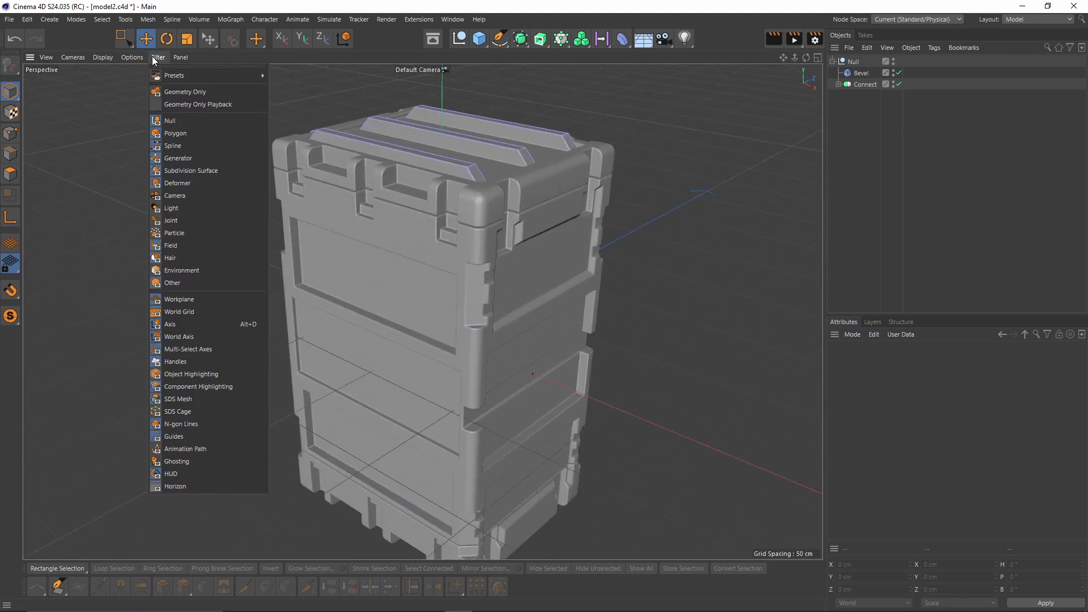
pyautogui.click(188, 183)
pyautogui.keyDown('alt'); pyautogui.moveTo(456, 222); pyautogui.dragTo(431, 195); pyautogui.keyUp('alt')
pyautogui.click(122, 58)
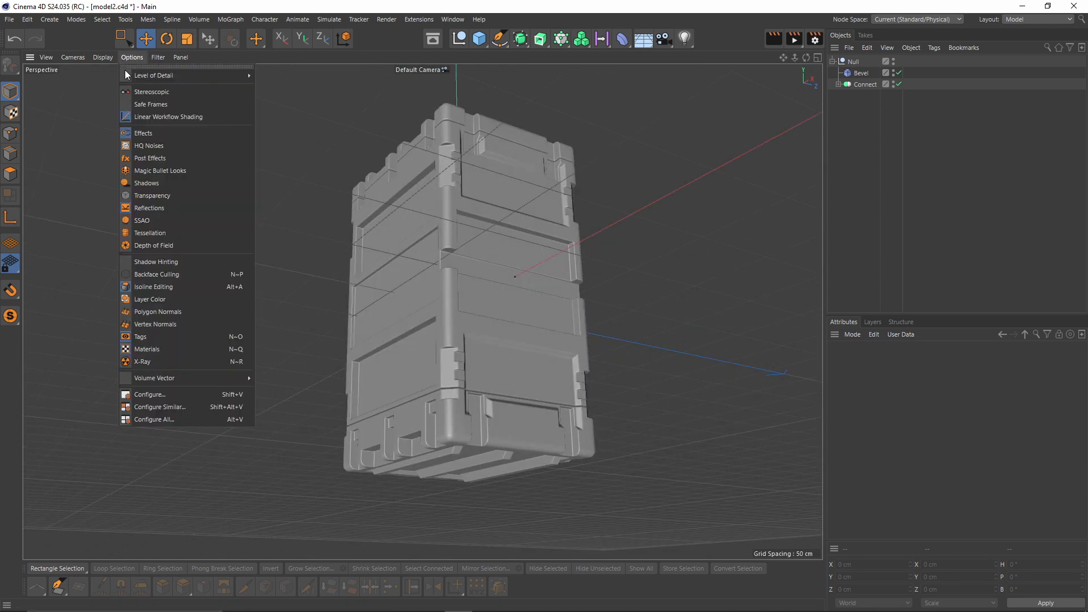
pyautogui.click(152, 223)
# - Examine the crate's bevelled topology with wireframe lines displayed, then return to plain Gouraud shading
pyautogui.moveTo(246, 247)
pyautogui.keyDown('alt'); pyautogui.mouseDown()
pyautogui.moveTo(459, 271)
pyautogui.moveTo(351, 299)
pyautogui.moveTo(328, 339)
pyautogui.moveTo(522, 290)
pyautogui.moveTo(593, 334)
pyautogui.moveTo(491, 170)
pyautogui.moveTo(430, 214)
pyautogui.moveTo(441, 194)
pyautogui.mouseUp(); pyautogui.keyUp('alt')
pyautogui.scroll(5, 448, 192)
pyautogui.press('n')
pyautogui.press('b')
pyautogui.keyDown('alt'); pyautogui.moveTo(436, 246); pyautogui.dragTo(486, 229, button='right'); pyautogui.keyUp('alt')
pyautogui.keyDown('alt'); pyautogui.moveTo(486, 229); pyautogui.dragTo(566, 221); pyautogui.keyUp('alt')
pyautogui.scroll(6, 470, 215)
pyautogui.keyDown('alt'); pyautogui.moveTo(565, 221); pyautogui.dragTo(485, 256, button='right'); pyautogui.keyUp('alt')
pyautogui.keyDown('alt'); pyautogui.moveTo(485, 256); pyautogui.dragTo(487, 275); pyautogui.keyUp('alt')
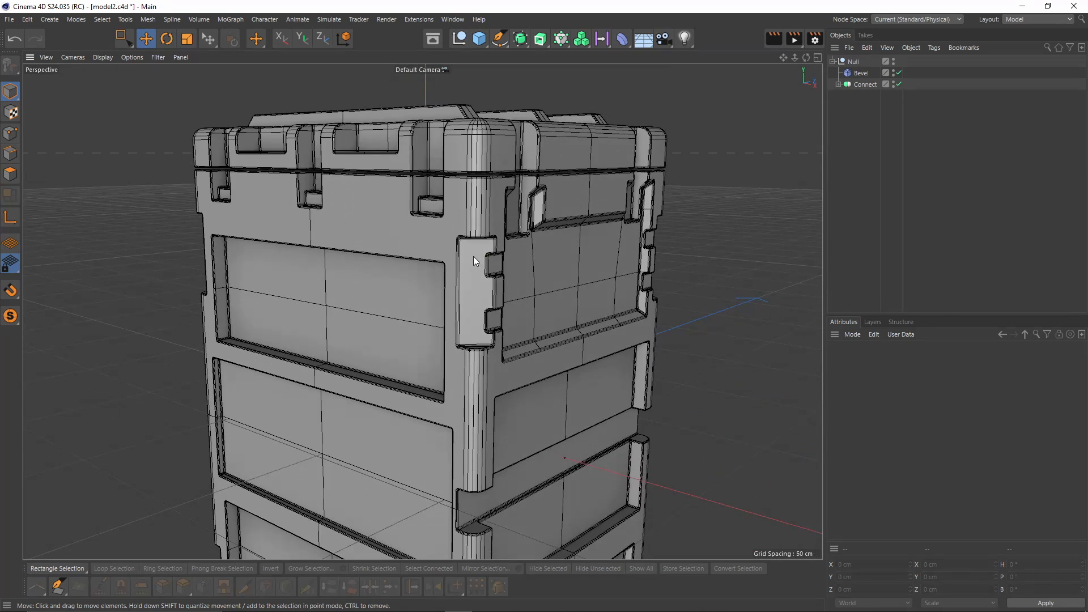
pyautogui.press('n')
pyautogui.press('a')
pyautogui.moveTo(483, 235)
pyautogui.keyDown('alt'); pyautogui.mouseDown()
pyautogui.moveTo(488, 265)
pyautogui.moveTo(463, 285)
pyautogui.moveTo(450, 242)
pyautogui.moveTo(556, 257)
pyautogui.moveTo(589, 250)
pyautogui.mouseUp(); pyautogui.keyUp('alt')
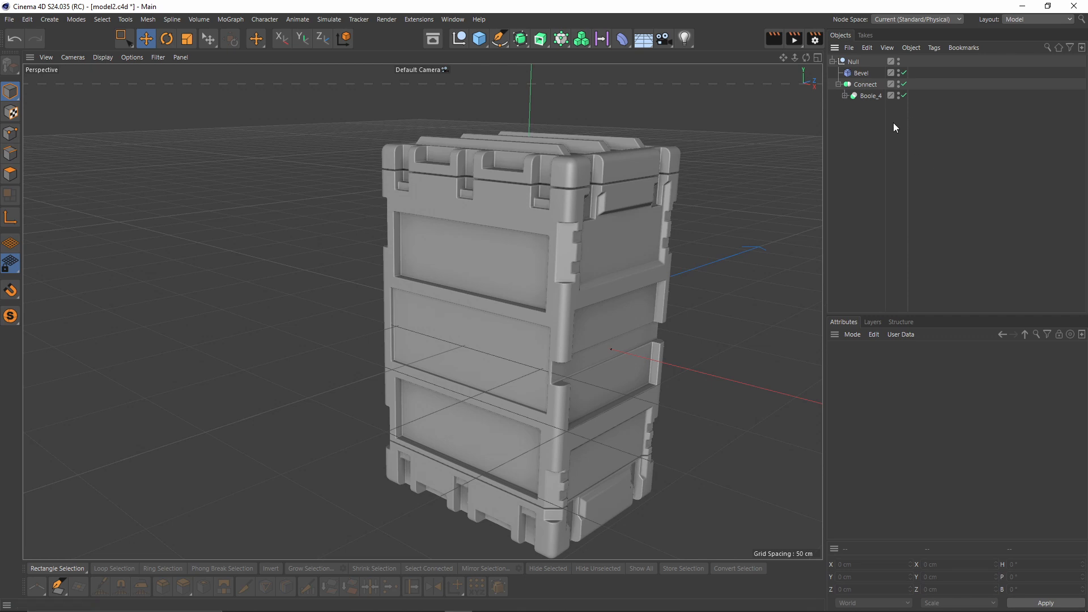
# - Expand the nested Booles down to the cutter cubes inside the Symmetry object under Boole_1
pyautogui.click(845, 96)
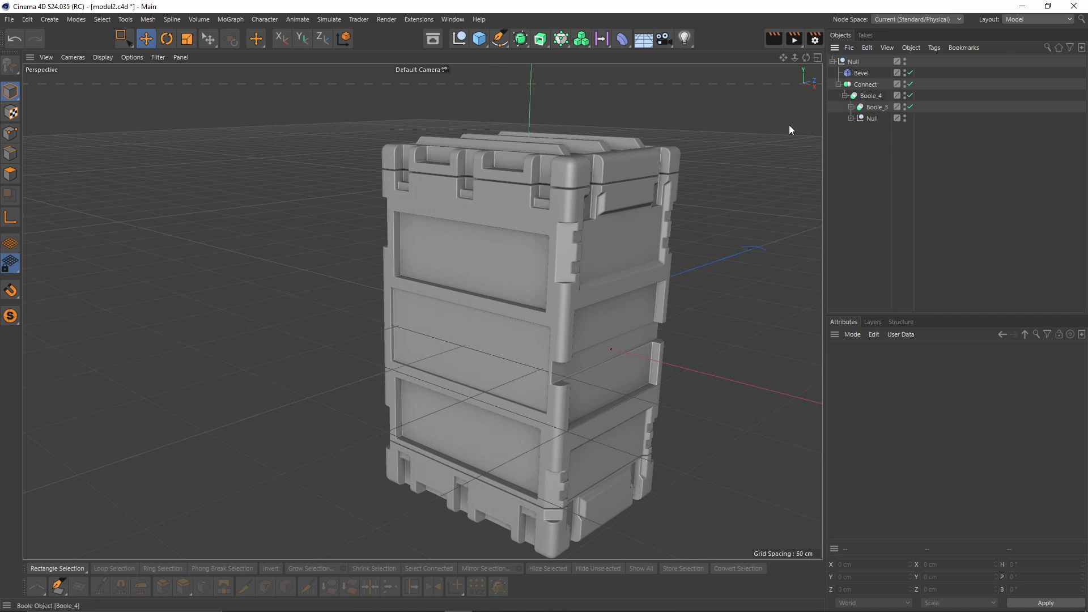
pyautogui.click(852, 107)
pyautogui.keyDown('alt'); pyautogui.moveTo(577, 244); pyautogui.dragTo(464, 208); pyautogui.keyUp('alt')
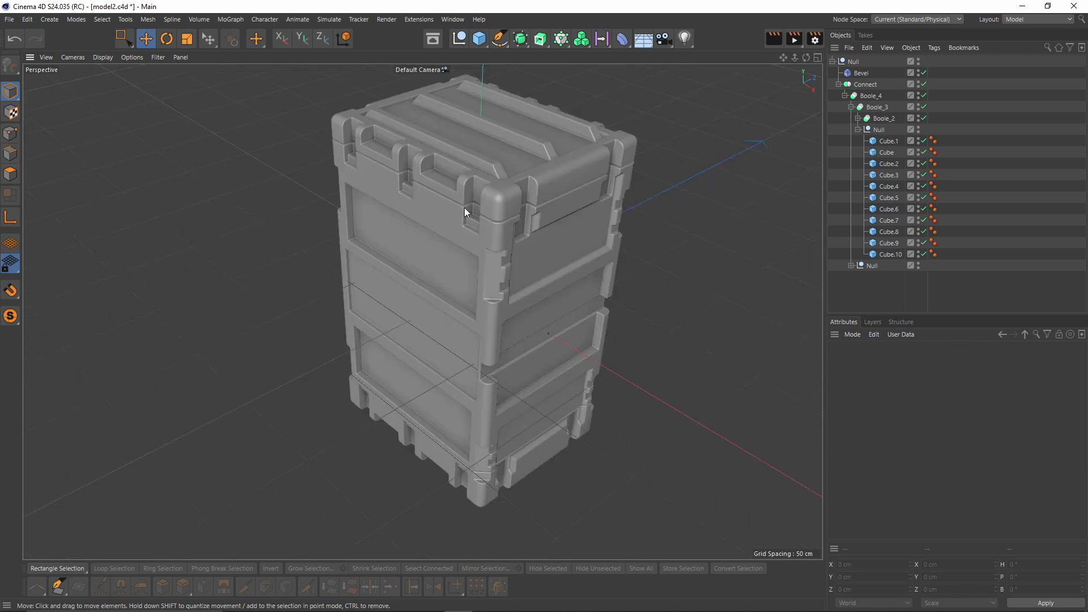
pyautogui.keyDown('alt'); pyautogui.moveTo(497, 267); pyautogui.dragTo(458, 288); pyautogui.keyUp('alt')
pyautogui.scroll(3, 444, 334)
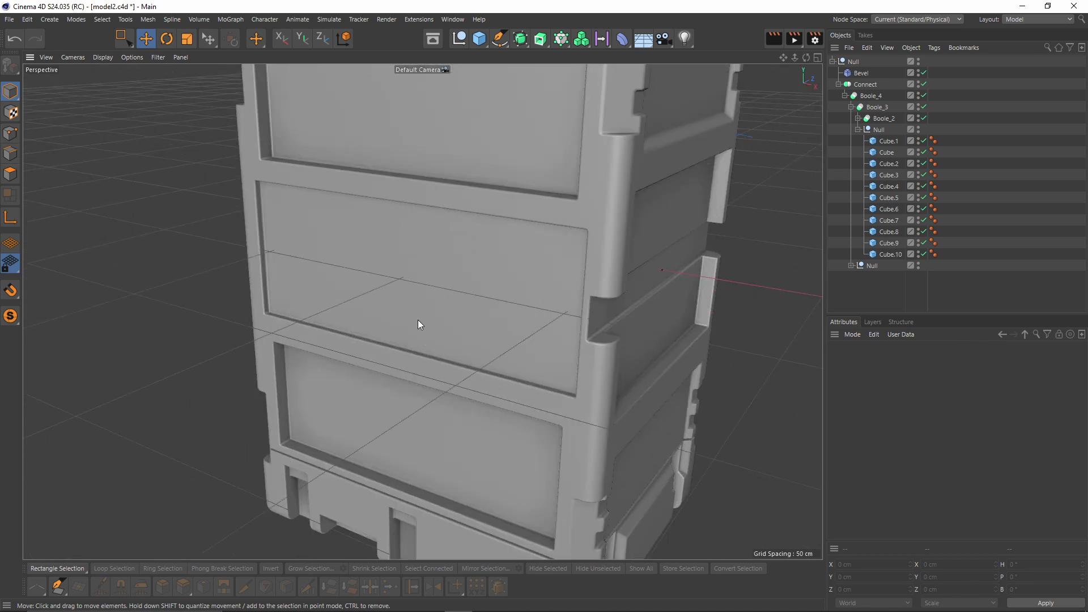
pyautogui.keyDown('alt'); pyautogui.moveTo(417, 319); pyautogui.dragTo(341, 204); pyautogui.keyUp('alt')
pyautogui.click(859, 130)
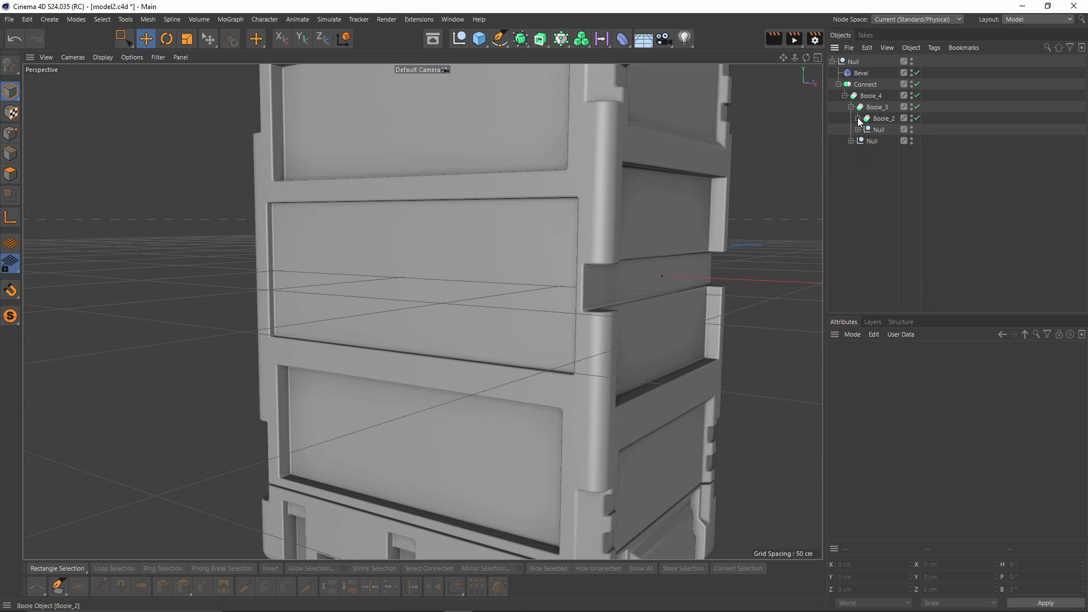
pyautogui.click(858, 117)
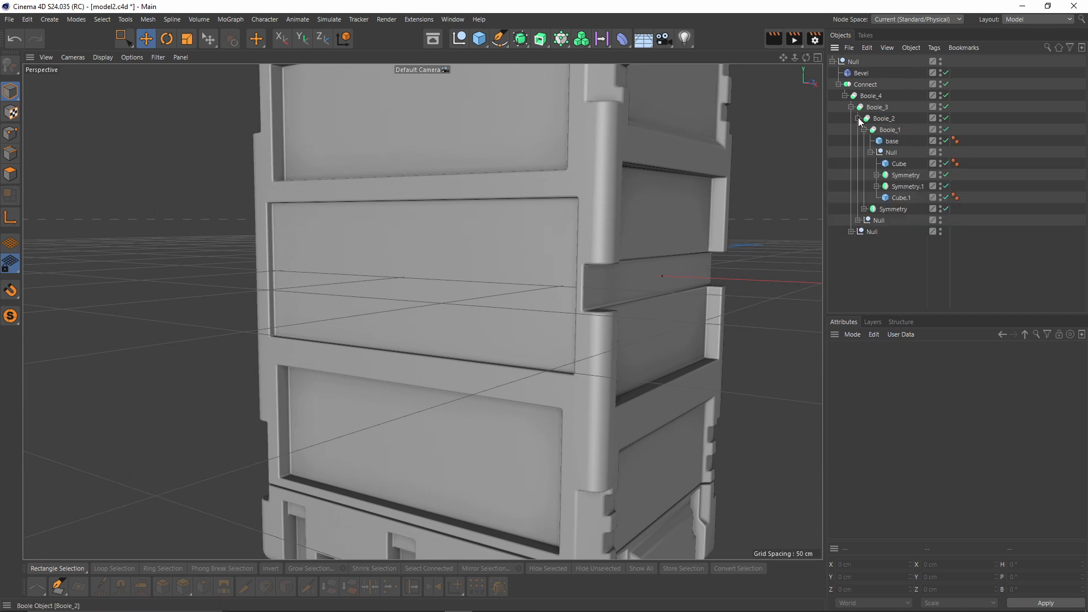
pyautogui.click(894, 177)
pyautogui.click(877, 174)
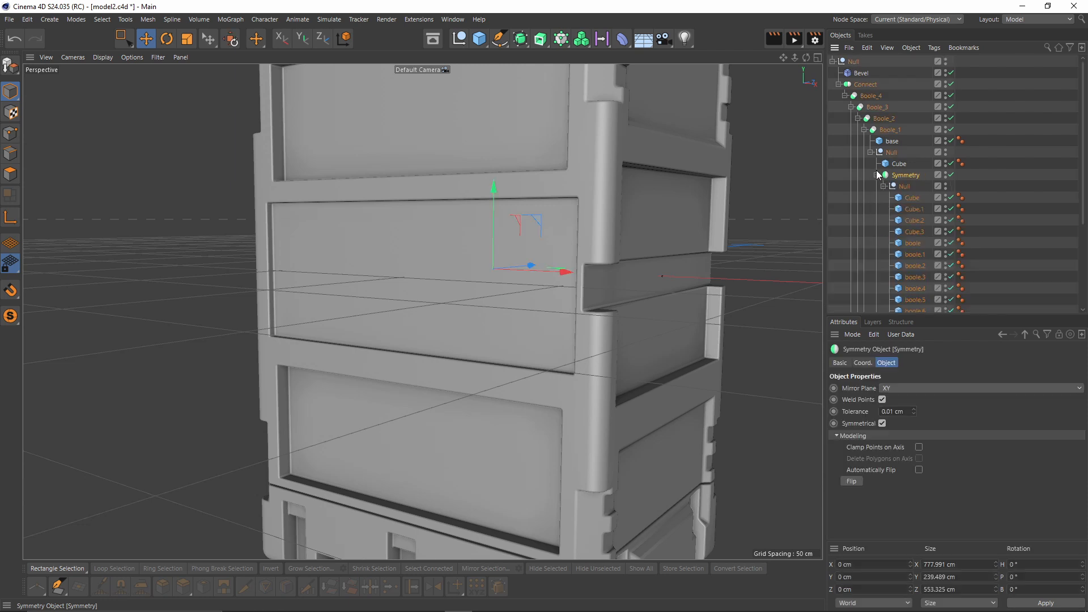
pyautogui.scroll(-4, 901, 204)
# - Enable Fillet on the cutter cubes boole.1, boole.2 and boole to round the three long-side recesses
pyautogui.click(911, 195)
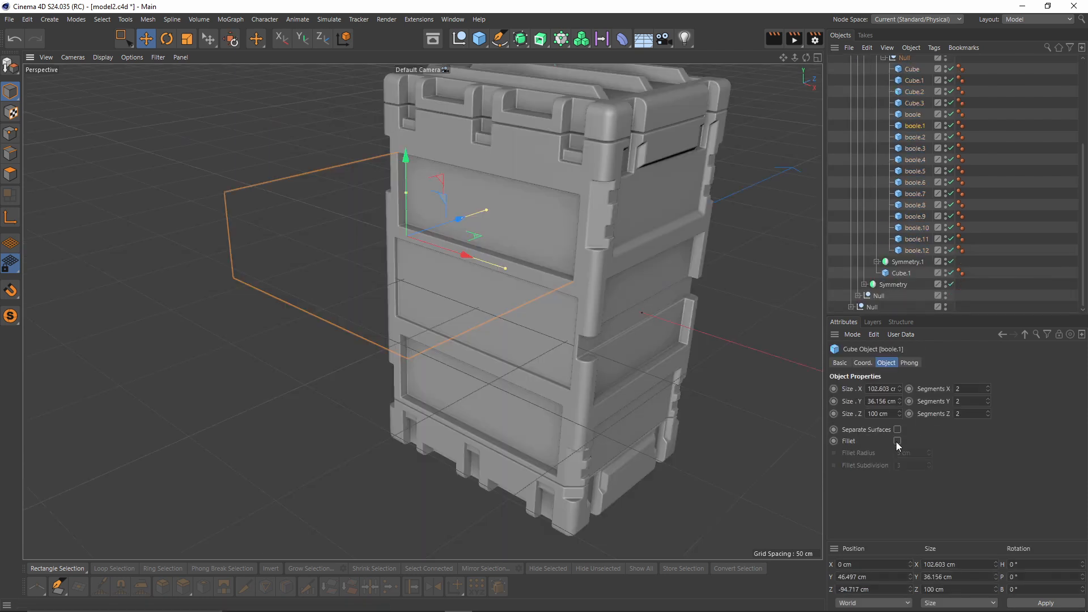
pyautogui.keyDown('alt'); pyautogui.moveTo(438, 191); pyautogui.dragTo(441, 222); pyautogui.keyUp('alt')
pyautogui.click(915, 138)
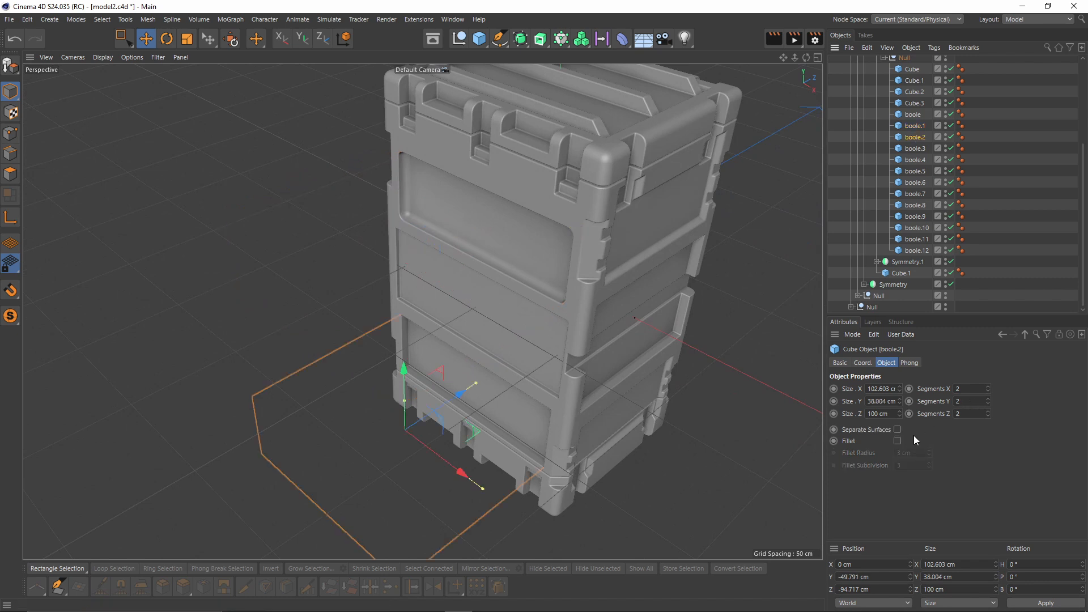
pyautogui.keyDown('alt'); pyautogui.moveTo(580, 388); pyautogui.dragTo(420, 289); pyautogui.keyUp('alt')
pyautogui.click(914, 115)
pyautogui.click(898, 441)
pyautogui.keyDown('alt'); pyautogui.moveTo(572, 218); pyautogui.dragTo(646, 176); pyautogui.keyUp('alt')
pyautogui.click(914, 193)
pyautogui.keyDown('alt'); pyautogui.moveTo(465, 301); pyautogui.dragTo(437, 323); pyautogui.keyUp('alt')
pyautogui.moveTo(509, 387); pyautogui.dragTo(502, 387)
pyautogui.hotkey('ctrl', 'z')
# - Enlarge the object list and lower the notch cutter cube boole.4 by about 1.6 cm along Y
pyautogui.keyDown('alt'); pyautogui.moveTo(547, 289); pyautogui.dragTo(747, 267); pyautogui.keyUp('alt')
pyautogui.scroll(5, 924, 182)
pyautogui.click(912, 197)
pyautogui.moveTo(935, 321); pyautogui.dragTo(932, 467)
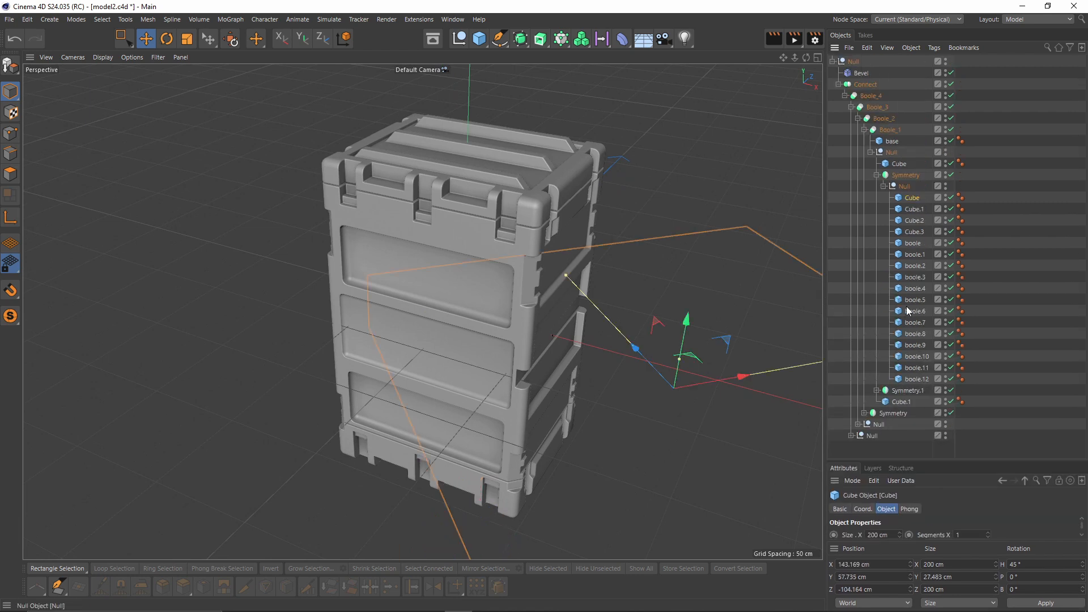
pyautogui.click(915, 289)
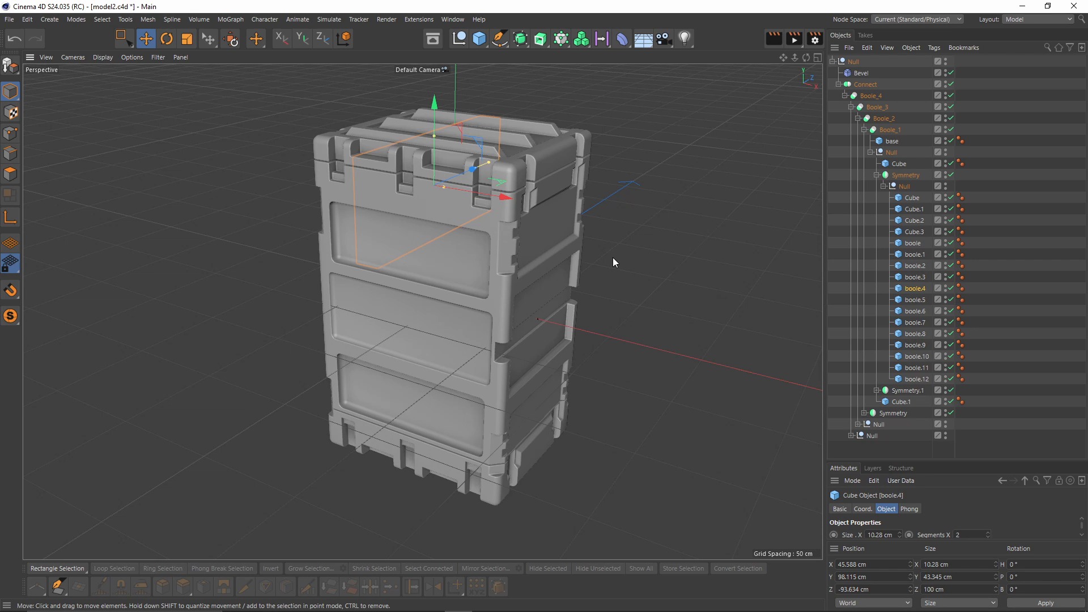
pyautogui.keyDown('alt'); pyautogui.moveTo(526, 201); pyautogui.dragTo(459, 237); pyautogui.keyUp('alt')
pyautogui.keyDown('alt'); pyautogui.moveTo(458, 237); pyautogui.dragTo(560, 135, button='right'); pyautogui.keyUp('alt')
pyautogui.keyDown('alt'); pyautogui.moveTo(376, 215); pyautogui.dragTo(352, 83); pyautogui.keyUp('alt')
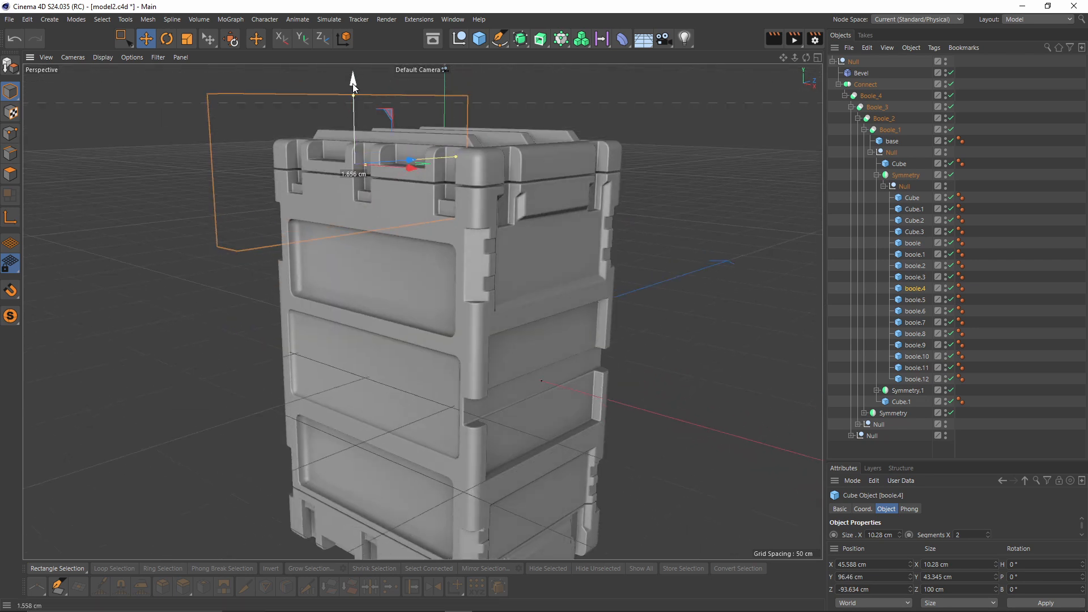
# - Turn off the grid display in the viewport and inspect the whole crate
pyautogui.click(1010, 193)
pyautogui.keyDown('alt'); pyautogui.moveTo(567, 173); pyautogui.dragTo(191, 47); pyautogui.keyUp('alt')
pyautogui.click(161, 57)
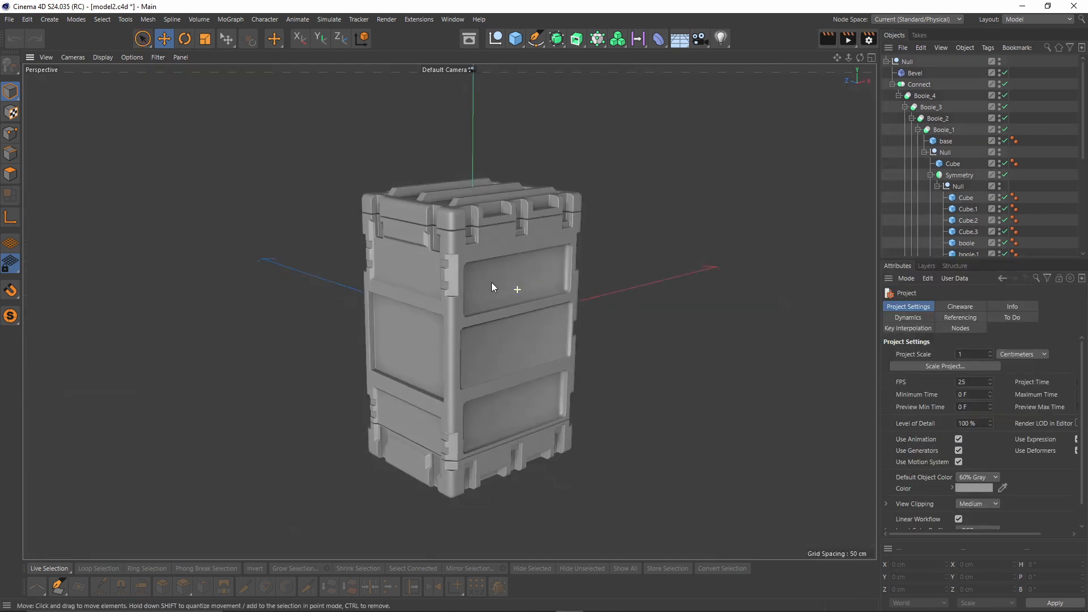
pyautogui.keyDown('alt'); pyautogui.moveTo(492, 282); pyautogui.dragTo(476, 204); pyautogui.keyUp('alt')
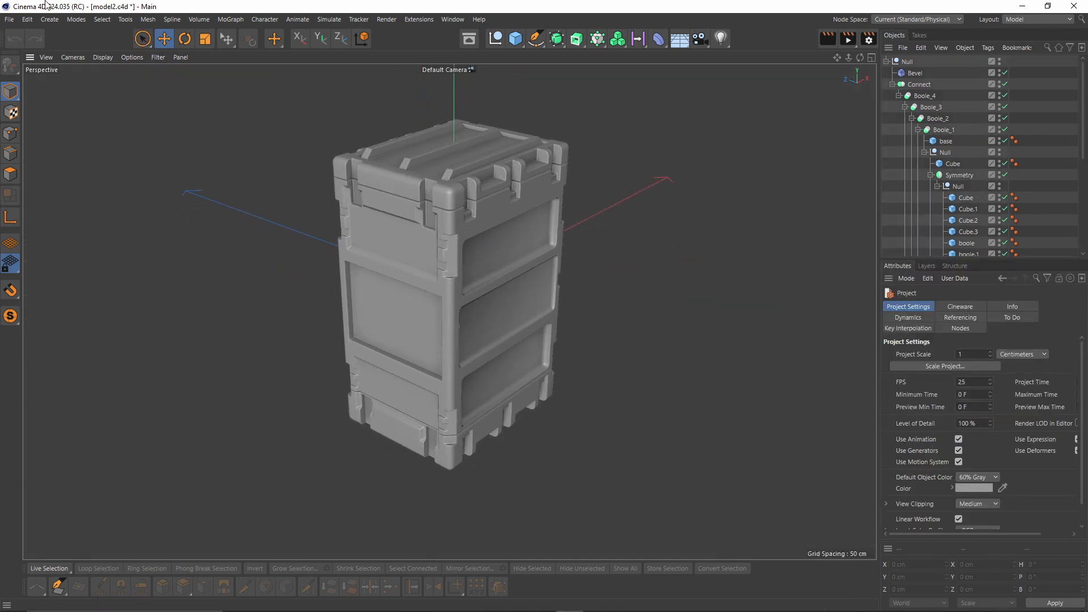
pyautogui.keyDown('alt'); pyautogui.moveTo(476, 244); pyautogui.dragTo(494, 60); pyautogui.keyUp('alt')
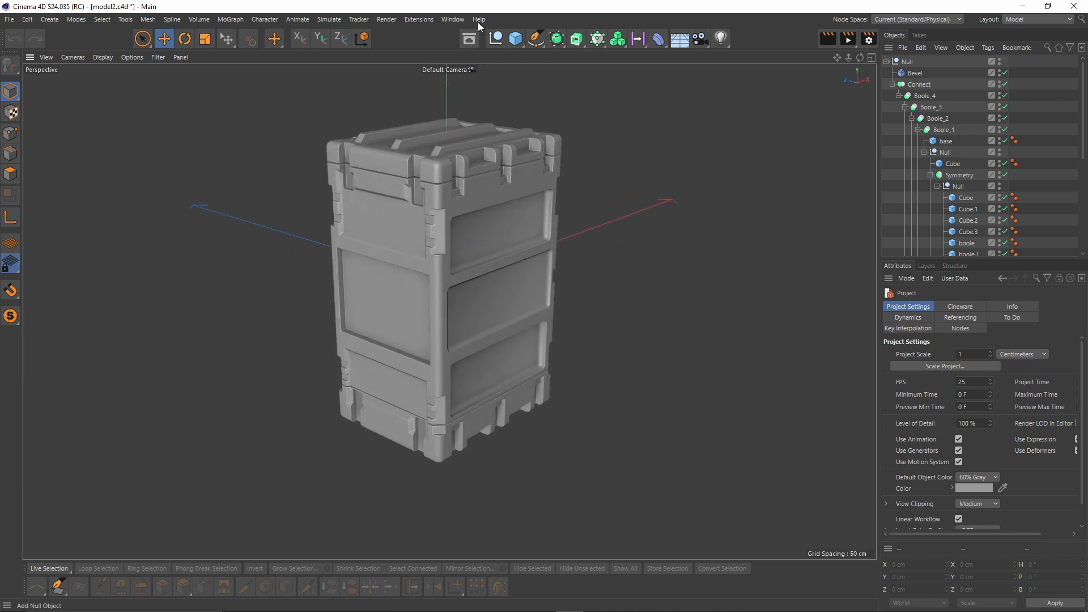
# - Open the asset browser at the HS_NS_bash object folder
pyautogui.click(466, 41)
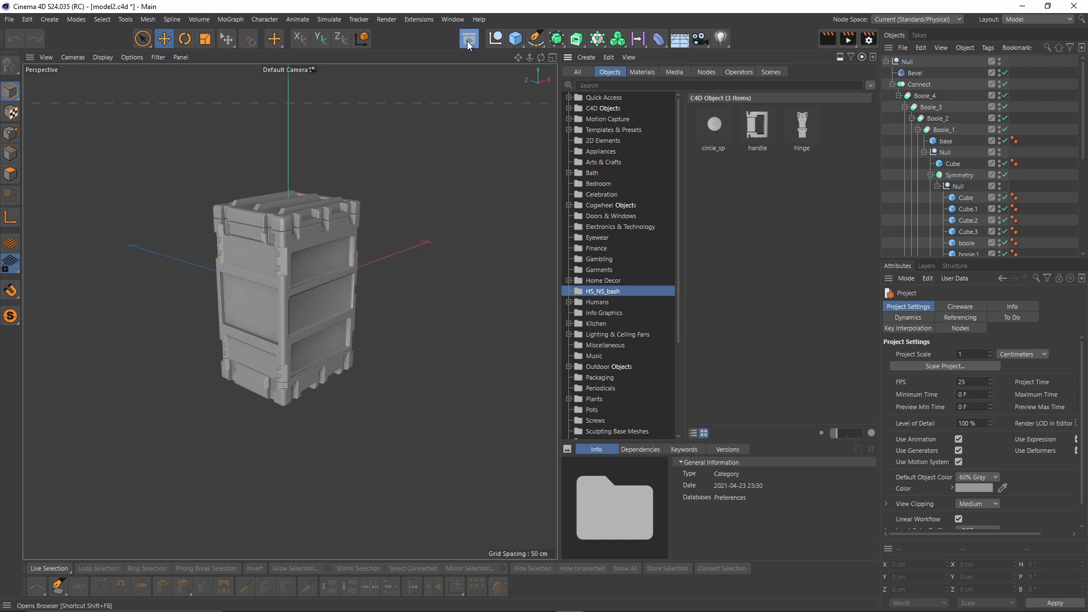
pyautogui.click(604, 291)
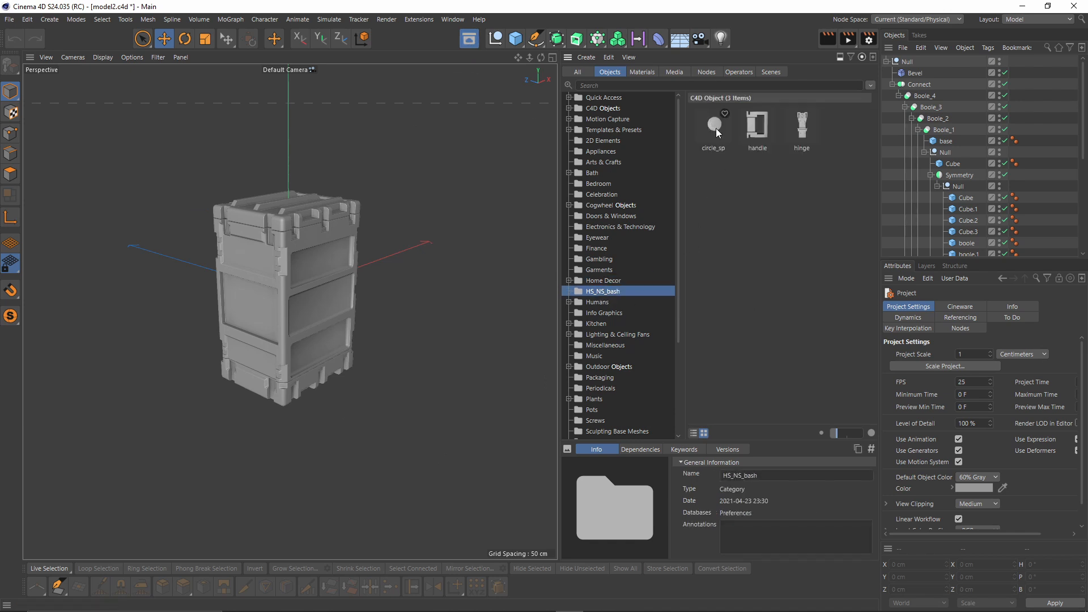
pyautogui.keyDown('alt'); pyautogui.moveTo(360, 250); pyautogui.dragTo(384, 236); pyautogui.keyUp('alt')
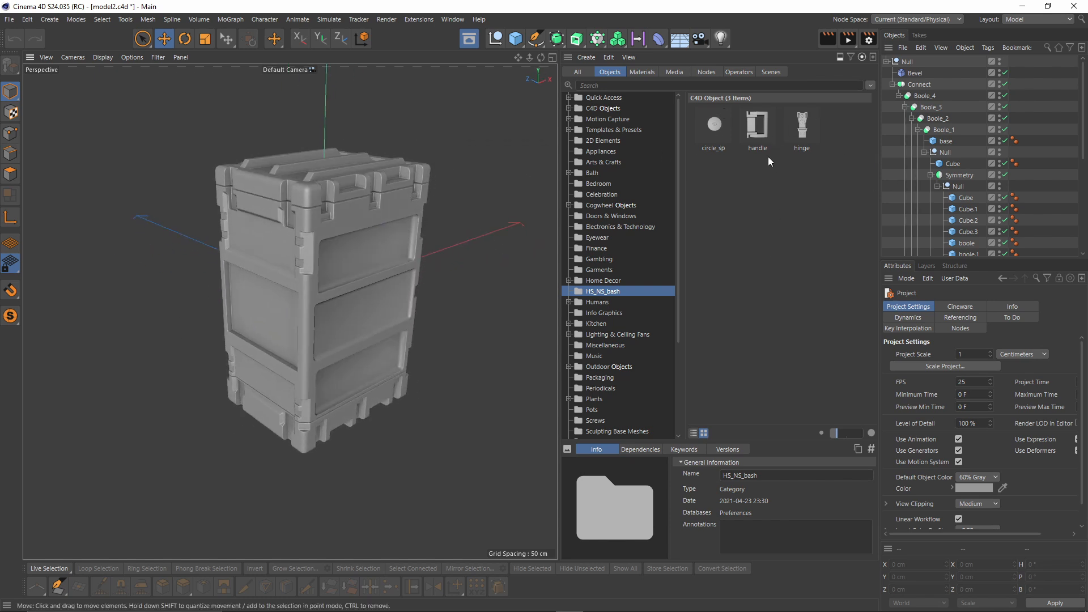
# - Use the Place tool to put the handle asset at the left end of the long side's upper recess and rotate it upright
pyautogui.click(753, 127)
pyautogui.click(227, 38)
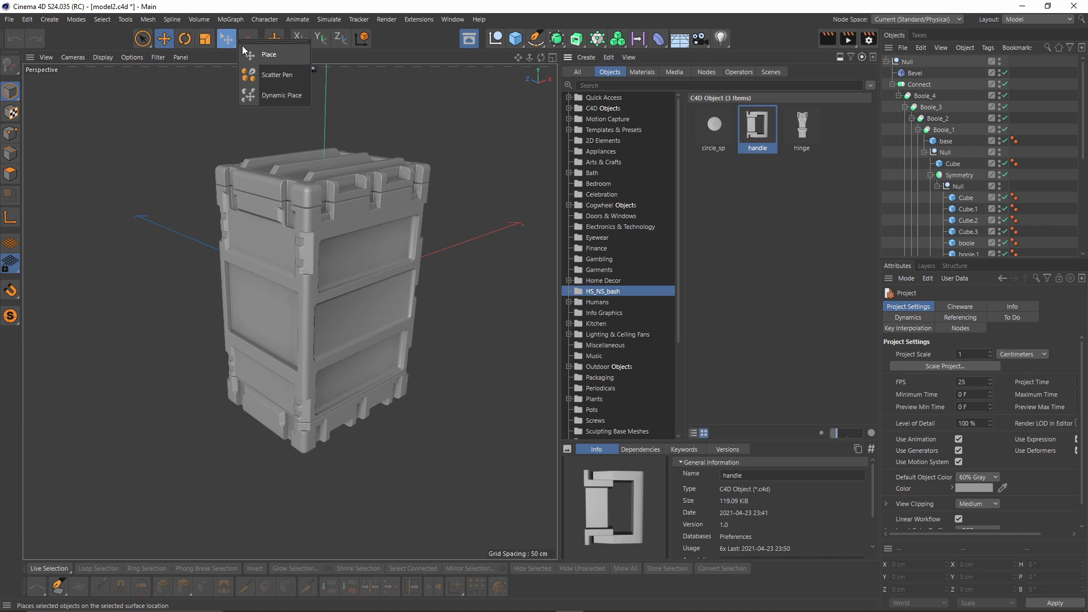
pyautogui.click(266, 55)
pyautogui.keyDown('alt'); pyautogui.moveTo(351, 209); pyautogui.dragTo(306, 170); pyautogui.keyUp('alt')
pyautogui.moveTo(753, 128); pyautogui.dragTo(442, 166)
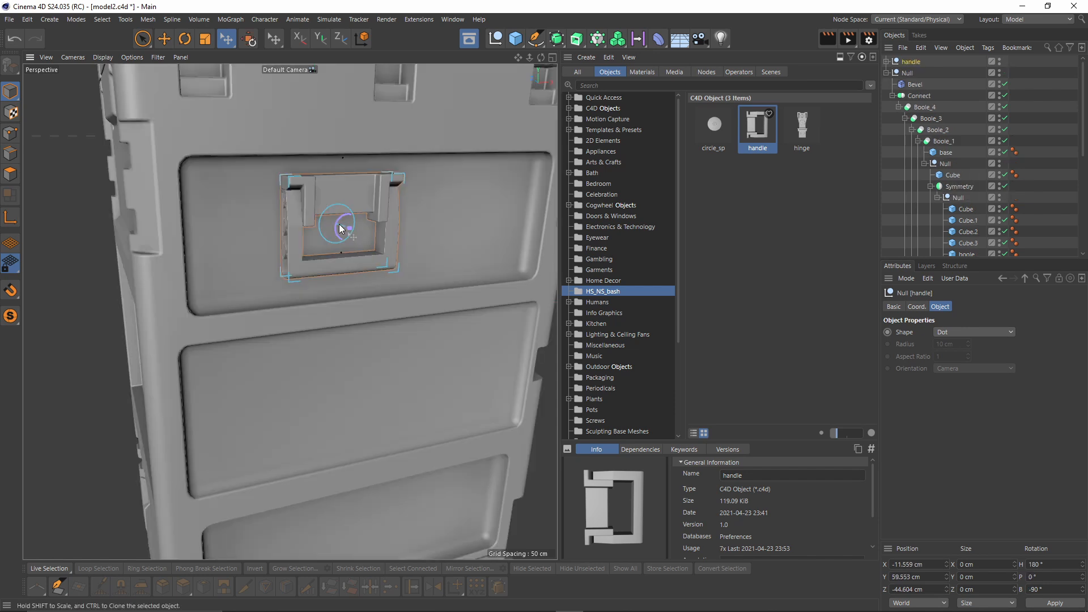
pyautogui.moveTo(337, 231); pyautogui.dragTo(347, 242)
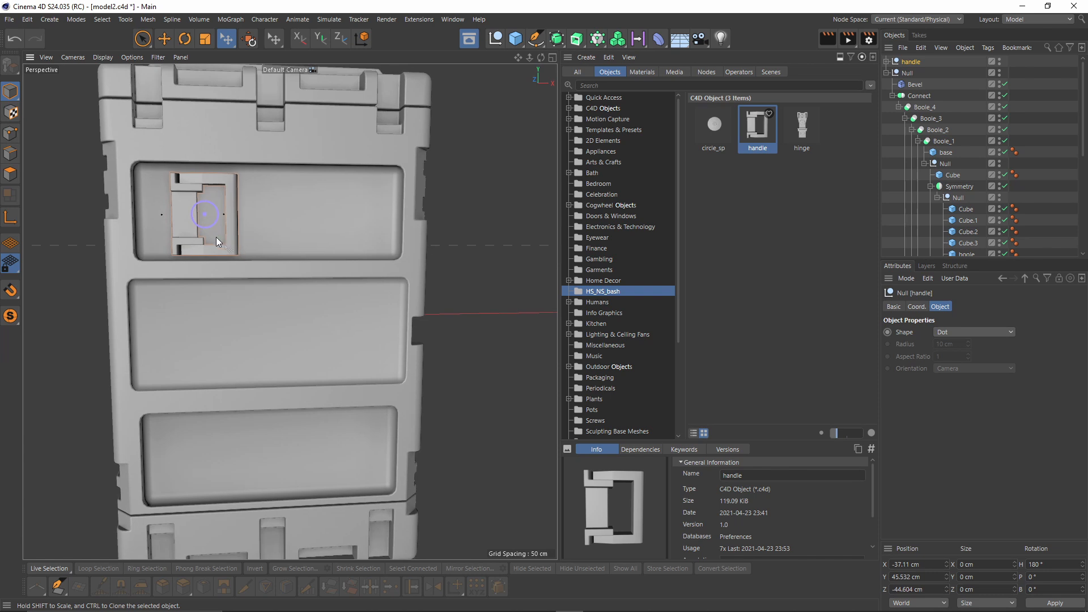
# - Clone the handle as instances to the other end of the upper recess and into further recesses
pyautogui.keyDown('ctrl'); pyautogui.moveTo(235, 239); pyautogui.dragTo(327, 221); pyautogui.keyUp('ctrl')
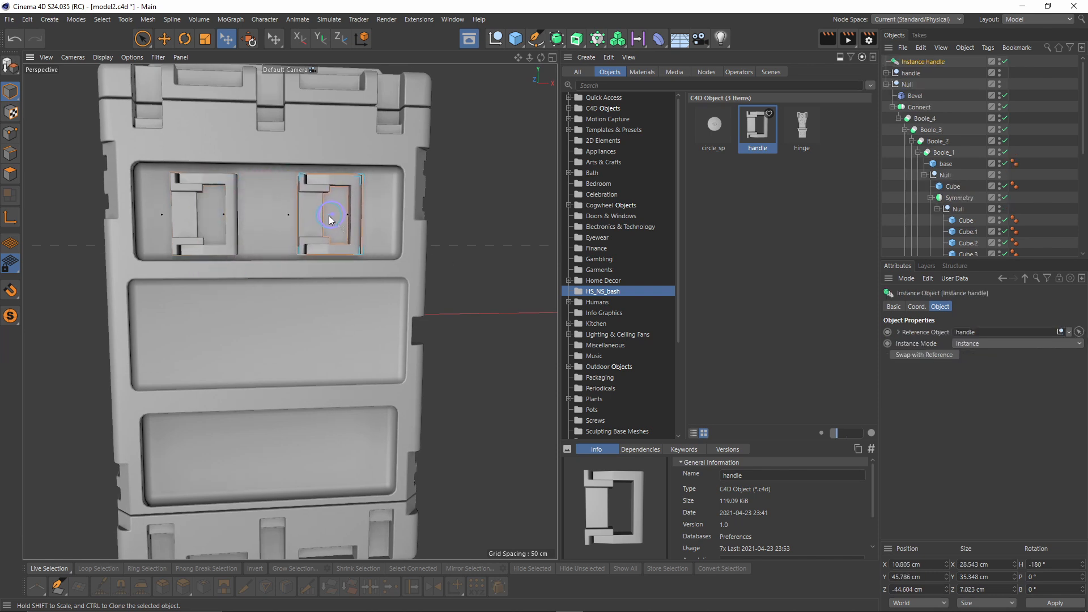
pyautogui.keyDown('ctrl'); pyautogui.moveTo(329, 216); pyautogui.dragTo(330, 217); pyautogui.keyUp('ctrl')
pyautogui.moveTo(329, 222)
pyautogui.keyDown('alt'); pyautogui.mouseDown()
pyautogui.moveTo(310, 218)
pyautogui.moveTo(303, 176)
pyautogui.moveTo(261, 281)
pyautogui.mouseUp(); pyautogui.keyUp('alt')
pyautogui.keyDown('alt'); pyautogui.moveTo(267, 306); pyautogui.dragTo(282, 241, button='middle'); pyautogui.keyUp('alt')
pyautogui.moveTo(278, 215)
pyautogui.keyDown('ctrl'); pyautogui.mouseDown()
pyautogui.moveTo(210, 347)
pyautogui.moveTo(332, 342)
pyautogui.mouseUp(); pyautogui.keyUp('ctrl')
pyautogui.scroll(-4, 332, 342)
pyautogui.keyDown('alt'); pyautogui.moveTo(332, 342); pyautogui.dragTo(419, 300); pyautogui.keyUp('alt')
pyautogui.keyDown('ctrl'); pyautogui.moveTo(397, 340); pyautogui.dragTo(330, 233); pyautogui.keyUp('ctrl')
pyautogui.scroll(3, 335, 231)
pyautogui.scroll(-4, 329, 233)
pyautogui.keyDown('ctrl'); pyautogui.moveTo(309, 194); pyautogui.dragTo(319, 492); pyautogui.keyUp('ctrl')
pyautogui.scroll(-2, 319, 492)
pyautogui.moveTo(306, 333)
pyautogui.keyDown('alt'); pyautogui.mouseDown()
pyautogui.moveTo(349, 390)
pyautogui.moveTo(402, 333)
pyautogui.moveTo(385, 188)
pyautogui.mouseUp(); pyautogui.keyUp('alt')
pyautogui.hotkey('ctrl', 'z')
pyautogui.keyDown('ctrl'); pyautogui.moveTo(389, 393); pyautogui.dragTo(241, 296); pyautogui.keyUp('ctrl')
pyautogui.moveTo(241, 296)
pyautogui.keyDown('alt'); pyautogui.mouseDown()
pyautogui.moveTo(295, 309)
pyautogui.moveTo(241, 311)
pyautogui.moveTo(254, 311)
pyautogui.moveTo(225, 301)
pyautogui.moveTo(357, 296)
pyautogui.moveTo(241, 308)
pyautogui.mouseUp(); pyautogui.keyUp('alt')
pyautogui.scroll(4, 242, 313)
pyautogui.hotkey('ctrl', 'z')
pyautogui.scroll(-4, 259, 296)
pyautogui.scroll(4, 247, 307)
# - Clone further handle instances onto the crate's remaining faces, including two in the narrow side's middle recess
pyautogui.moveTo(240, 307)
pyautogui.keyDown('ctrl'); pyautogui.mouseDown()
pyautogui.moveTo(374, 307)
pyautogui.moveTo(304, 169)
pyautogui.moveTo(305, 446)
pyautogui.mouseUp(); pyautogui.keyUp('ctrl')
pyautogui.scroll(-4, 305, 446)
pyautogui.moveTo(306, 363)
pyautogui.keyDown('alt'); pyautogui.mouseDown()
pyautogui.moveTo(439, 360)
pyautogui.moveTo(238, 405)
pyautogui.mouseUp(); pyautogui.keyUp('alt')
pyautogui.scroll(4, 265, 402)
pyautogui.scroll(-3, 238, 405)
pyautogui.moveTo(310, 452)
pyautogui.keyDown('ctrl'); pyautogui.mouseDown()
pyautogui.moveTo(315, 161)
pyautogui.moveTo(316, 318)
pyautogui.mouseUp(); pyautogui.keyUp('ctrl')
pyautogui.moveTo(316, 322)
pyautogui.keyDown('ctrl'); pyautogui.mouseDown()
pyautogui.moveTo(229, 163)
pyautogui.moveTo(192, 151)
pyautogui.mouseUp(); pyautogui.keyUp('ctrl')
pyautogui.moveTo(193, 152)
pyautogui.keyDown('alt'); pyautogui.mouseDown()
pyautogui.moveTo(223, 277)
pyautogui.moveTo(274, 284)
pyautogui.moveTo(312, 255)
pyautogui.mouseUp(); pyautogui.keyUp('alt')
pyautogui.keyDown('alt'); pyautogui.moveTo(312, 255); pyautogui.dragTo(347, 222); pyautogui.keyUp('alt')
pyautogui.keyDown('ctrl'); pyautogui.moveTo(317, 371); pyautogui.dragTo(383, 348); pyautogui.keyUp('ctrl')
pyautogui.keyDown('alt'); pyautogui.moveTo(347, 222); pyautogui.dragTo(386, 219); pyautogui.keyUp('alt')
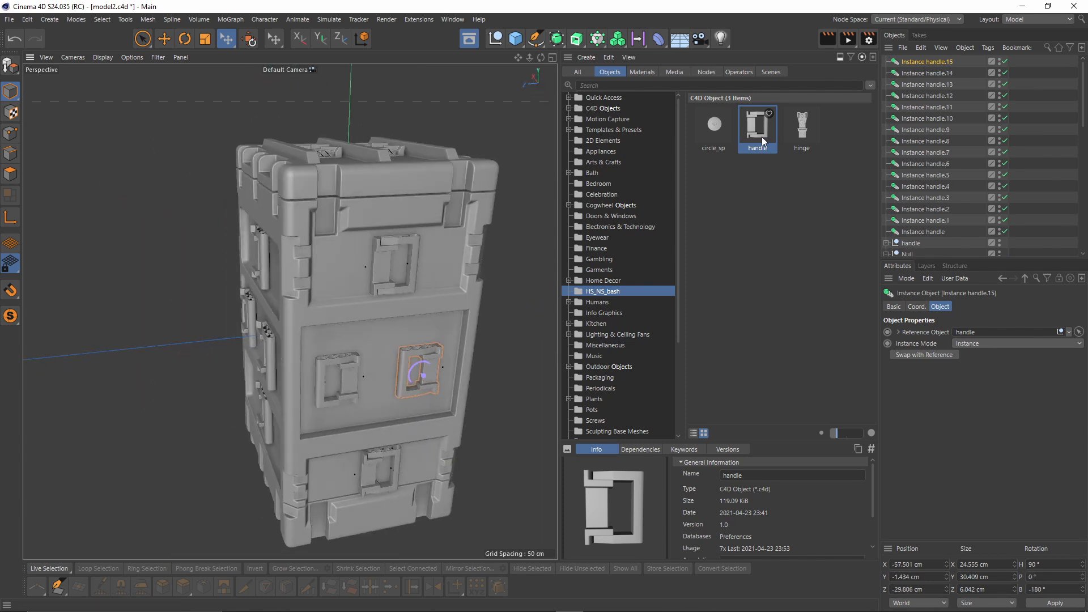
# - Place the hinge asset in one of the notches across the lid seam
pyautogui.click(801, 134)
pyautogui.keyDown('alt'); pyautogui.moveTo(297, 221); pyautogui.dragTo(198, 233); pyautogui.keyUp('alt')
pyautogui.scroll(2, 297, 221)
pyautogui.moveTo(440, 204); pyautogui.dragTo(399, 210)
pyautogui.moveTo(400, 211)
pyautogui.keyDown('alt'); pyautogui.mouseDown()
pyautogui.moveTo(447, 196)
pyautogui.moveTo(397, 205)
pyautogui.mouseUp(); pyautogui.keyUp('alt')
pyautogui.scroll(3, 406, 226)
pyautogui.keyDown('alt'); pyautogui.moveTo(318, 244); pyautogui.dragTo(340, 227); pyautogui.keyUp('alt')
pyautogui.scroll(-2, 317, 244)
# - Clone the hinge as instances into the other notches around the lid seam
pyautogui.moveTo(365, 198)
pyautogui.keyDown('ctrl'); pyautogui.mouseDown()
pyautogui.moveTo(139, 202)
pyautogui.moveTo(272, 238)
pyautogui.mouseUp(); pyautogui.keyUp('ctrl')
pyautogui.keyDown('ctrl'); pyautogui.moveTo(416, 238); pyautogui.dragTo(297, 245); pyautogui.keyUp('ctrl')
pyautogui.moveTo(285, 289)
pyautogui.keyDown('alt'); pyautogui.mouseDown()
pyautogui.moveTo(323, 277)
pyautogui.moveTo(313, 226)
pyautogui.moveTo(317, 235)
pyautogui.moveTo(431, 232)
pyautogui.mouseUp(); pyautogui.keyUp('alt')
pyautogui.keyDown('ctrl'); pyautogui.moveTo(446, 229); pyautogui.dragTo(231, 228); pyautogui.keyUp('ctrl')
pyautogui.keyDown('alt'); pyautogui.moveTo(394, 233); pyautogui.dragTo(482, 241); pyautogui.keyUp('alt')
pyautogui.moveTo(452, 235)
pyautogui.keyDown('ctrl'); pyautogui.mouseDown()
pyautogui.moveTo(323, 233)
pyautogui.moveTo(363, 253)
pyautogui.moveTo(427, 253)
pyautogui.mouseUp(); pyautogui.keyUp('ctrl')
pyautogui.scroll(-3, 362, 253)
# - Clone more hinge instances into the notches around the crate's base
pyautogui.moveTo(283, 216)
pyautogui.keyDown('ctrl'); pyautogui.mouseDown()
pyautogui.moveTo(430, 226)
pyautogui.moveTo(308, 300)
pyautogui.moveTo(273, 255)
pyautogui.mouseUp(); pyautogui.keyUp('ctrl')
pyautogui.moveTo(437, 335)
pyautogui.keyDown('ctrl'); pyautogui.mouseDown()
pyautogui.moveTo(233, 334)
pyautogui.moveTo(249, 312)
pyautogui.mouseUp(); pyautogui.keyUp('ctrl')
pyautogui.keyDown('ctrl'); pyautogui.moveTo(245, 331); pyautogui.dragTo(438, 336); pyautogui.keyUp('ctrl')
pyautogui.keyDown('alt'); pyautogui.moveTo(437, 336); pyautogui.dragTo(283, 326); pyautogui.keyUp('alt')
pyautogui.moveTo(174, 316)
pyautogui.keyDown('ctrl'); pyautogui.mouseDown()
pyautogui.moveTo(352, 328)
pyautogui.moveTo(268, 355)
pyautogui.moveTo(227, 340)
pyautogui.mouseUp(); pyautogui.keyUp('ctrl')
pyautogui.moveTo(246, 335)
pyautogui.keyDown('ctrl'); pyautogui.mouseDown()
pyautogui.moveTo(487, 348)
pyautogui.moveTo(397, 340)
pyautogui.mouseUp(); pyautogui.keyUp('ctrl')
pyautogui.moveTo(274, 331)
pyautogui.keyDown('ctrl'); pyautogui.mouseDown()
pyautogui.moveTo(363, 337)
pyautogui.moveTo(295, 363)
pyautogui.mouseUp(); pyautogui.keyUp('ctrl')
pyautogui.moveTo(273, 337)
pyautogui.keyDown('ctrl'); pyautogui.mouseDown()
pyautogui.moveTo(447, 347)
pyautogui.moveTo(277, 334)
pyautogui.mouseUp(); pyautogui.keyUp('ctrl')
pyautogui.moveTo(153, 380)
pyautogui.keyDown('ctrl'); pyautogui.mouseDown()
pyautogui.moveTo(224, 359)
pyautogui.moveTo(182, 397)
pyautogui.mouseUp(); pyautogui.keyUp('ctrl')
pyautogui.keyDown('ctrl'); pyautogui.moveTo(181, 397); pyautogui.dragTo(536, 387); pyautogui.keyUp('ctrl')
pyautogui.scroll(-4, 301, 244)
pyautogui.keyDown('alt'); pyautogui.moveTo(301, 244); pyautogui.dragTo(406, 256); pyautogui.keyUp('alt')
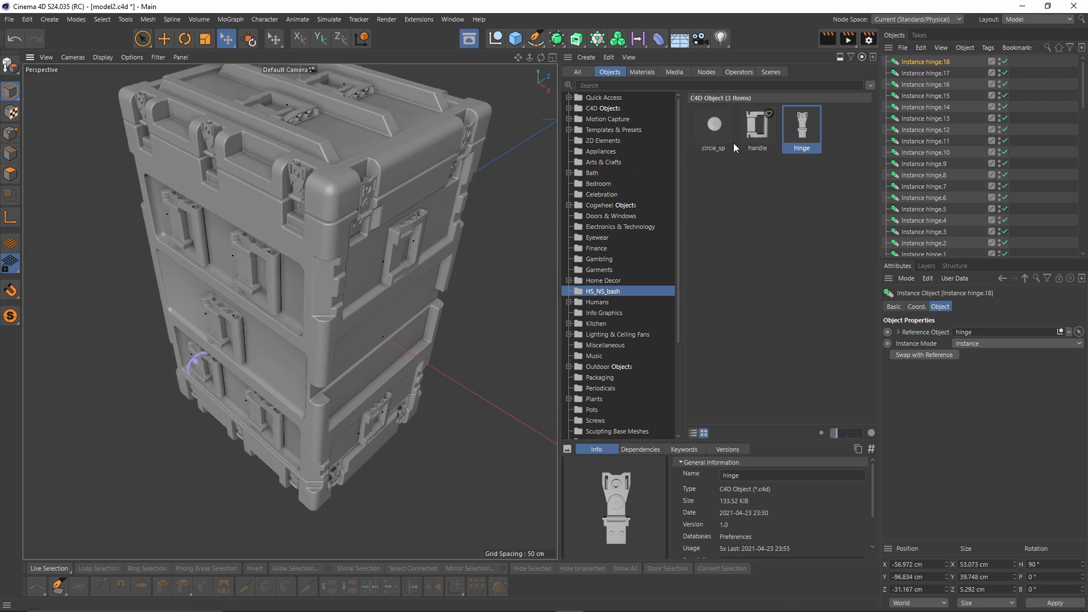
# - Try placing the circle_sp asset beside the crate, set the Place tool's up direction to Y, and undo the placement
pyautogui.click(715, 134)
pyautogui.scroll(3, 383, 266)
pyautogui.moveTo(715, 131); pyautogui.dragTo(400, 268)
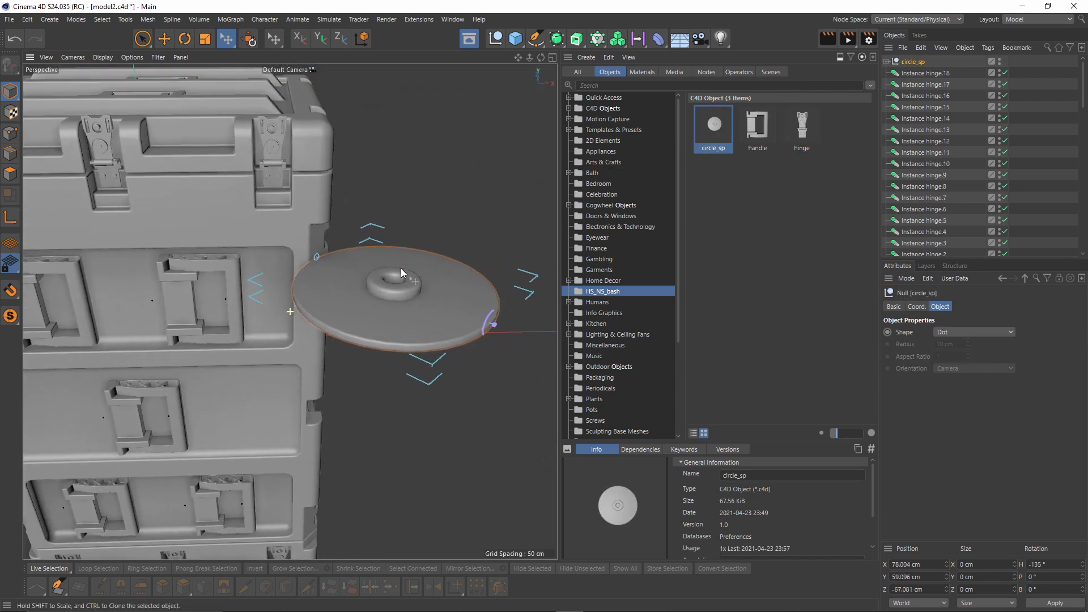
pyautogui.click(227, 46)
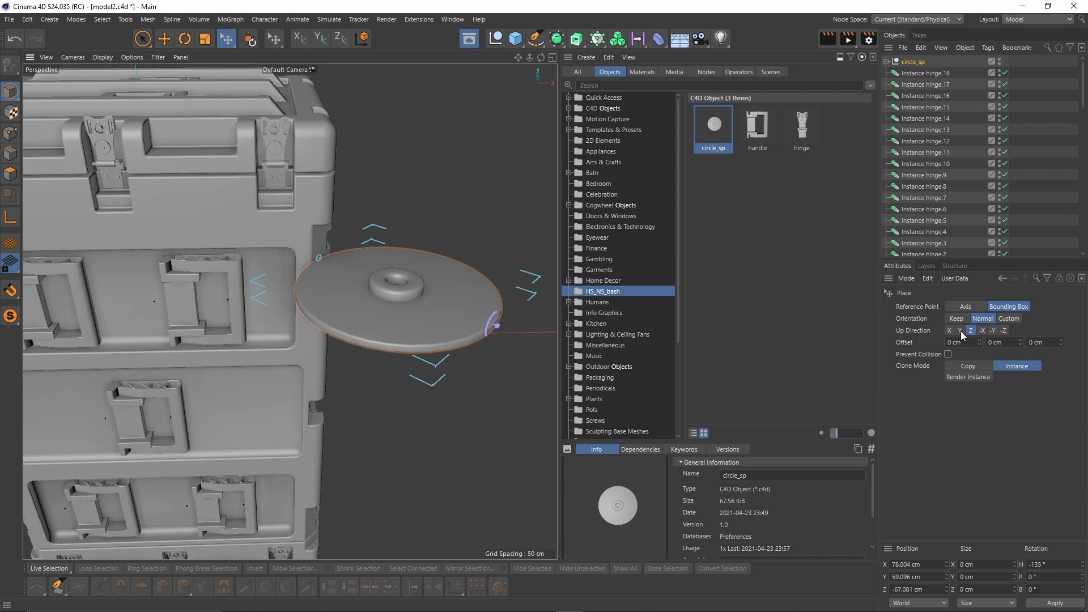
pyautogui.hotkey('ctrl', 'z')
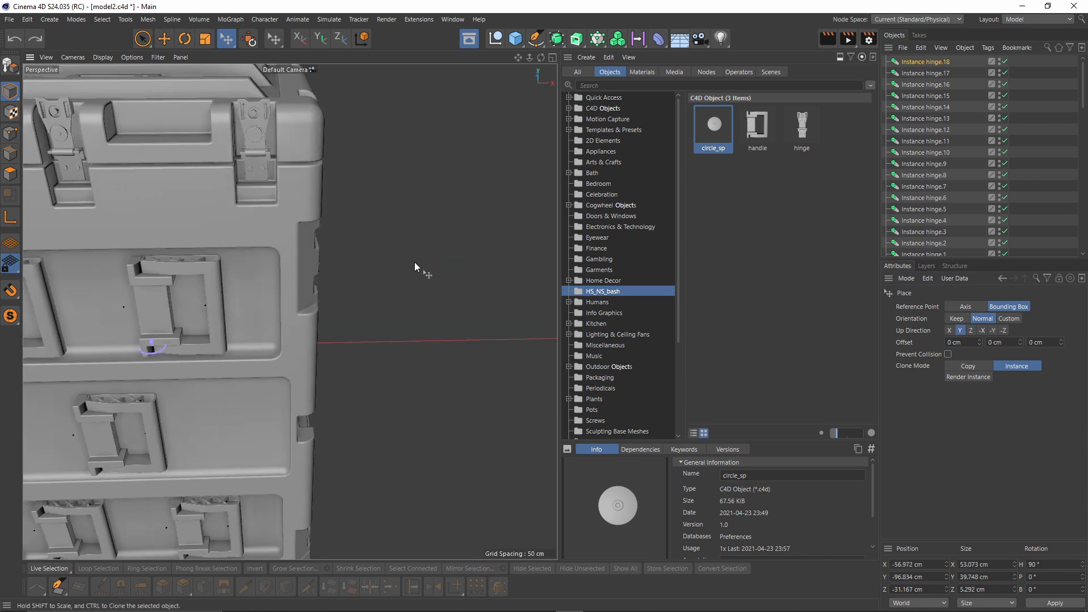
# - Place the circle_sp disc asset on the crate's vertical corner post and undo the unwanted extra placement
pyautogui.moveTo(309, 280)
pyautogui.mouseDown()
pyautogui.moveTo(328, 277)
pyautogui.moveTo(331, 289)
pyautogui.moveTo(312, 272)
pyautogui.mouseUp()
pyautogui.moveTo(326, 298); pyautogui.dragTo(338, 245)
pyautogui.keyDown('alt'); pyautogui.moveTo(338, 245); pyautogui.dragTo(329, 244); pyautogui.keyUp('alt')
pyautogui.scroll(-8, 340, 340)
pyautogui.hotkey('ctrl', 'z')
pyautogui.scroll(6, 315, 218)
# - Clone the circle_sp disc as instances onto the upper and lower parts of the crate's other corner posts
pyautogui.keyDown('ctrl'); pyautogui.moveTo(309, 163); pyautogui.dragTo(315, 391); pyautogui.keyUp('ctrl')
pyautogui.moveTo(316, 340)
pyautogui.keyDown('alt'); pyautogui.mouseDown()
pyautogui.moveTo(270, 393)
pyautogui.moveTo(341, 423)
pyautogui.moveTo(368, 379)
pyautogui.mouseUp(); pyautogui.keyUp('alt')
pyautogui.scroll(-8, 342, 423)
pyautogui.scroll(8, 355, 437)
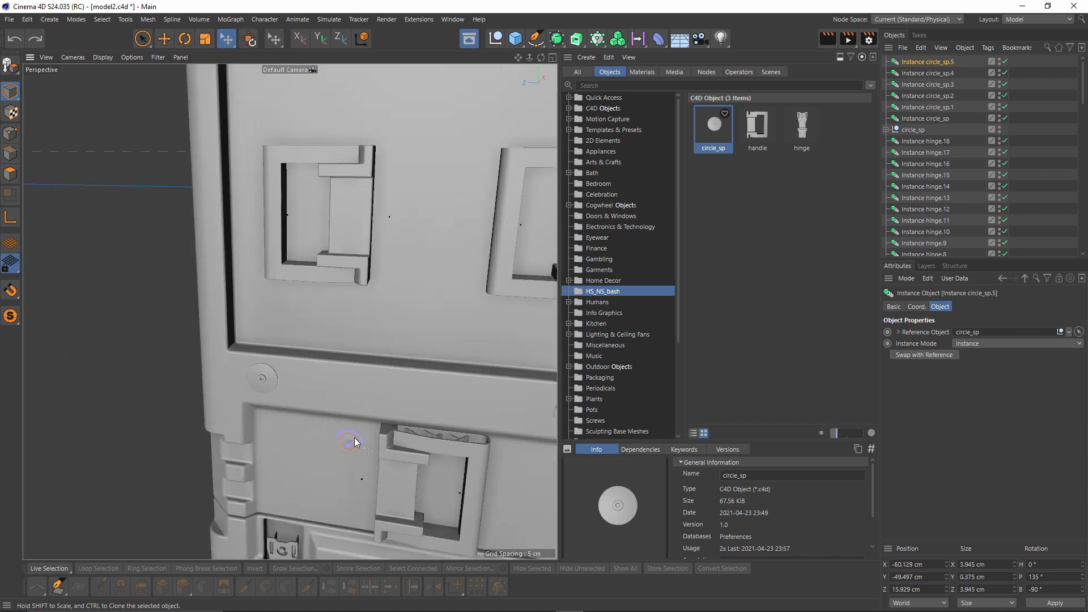
pyautogui.keyDown('ctrl'); pyautogui.moveTo(349, 441); pyautogui.dragTo(263, 105); pyautogui.keyUp('ctrl')
pyautogui.scroll(-8, 297, 107)
pyautogui.moveTo(297, 170)
pyautogui.keyDown('alt'); pyautogui.mouseDown()
pyautogui.moveTo(163, 406)
pyautogui.moveTo(340, 363)
pyautogui.mouseUp(); pyautogui.keyUp('alt')
# - Deselect the disc, close the asset browser and enlarge the object list
pyautogui.click(114, 317)
pyautogui.click(469, 39)
pyautogui.moveTo(967, 261); pyautogui.dragTo(967, 355)
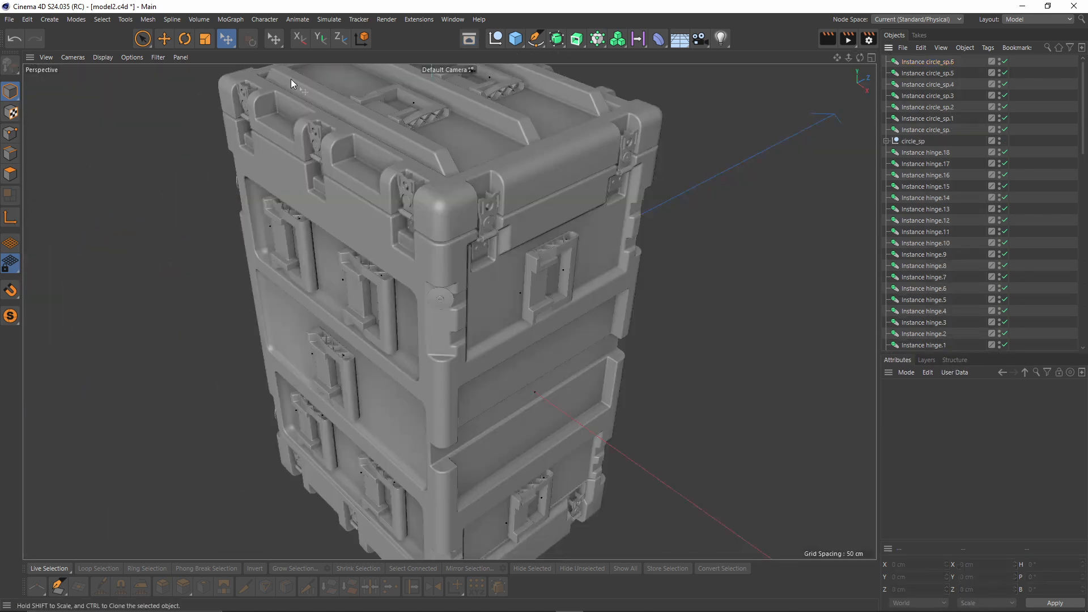
# - Activate the Place tool, try the Copy clone mode and return it to Instance
pyautogui.moveTo(248, 39); pyautogui.dragTo(244, 61)
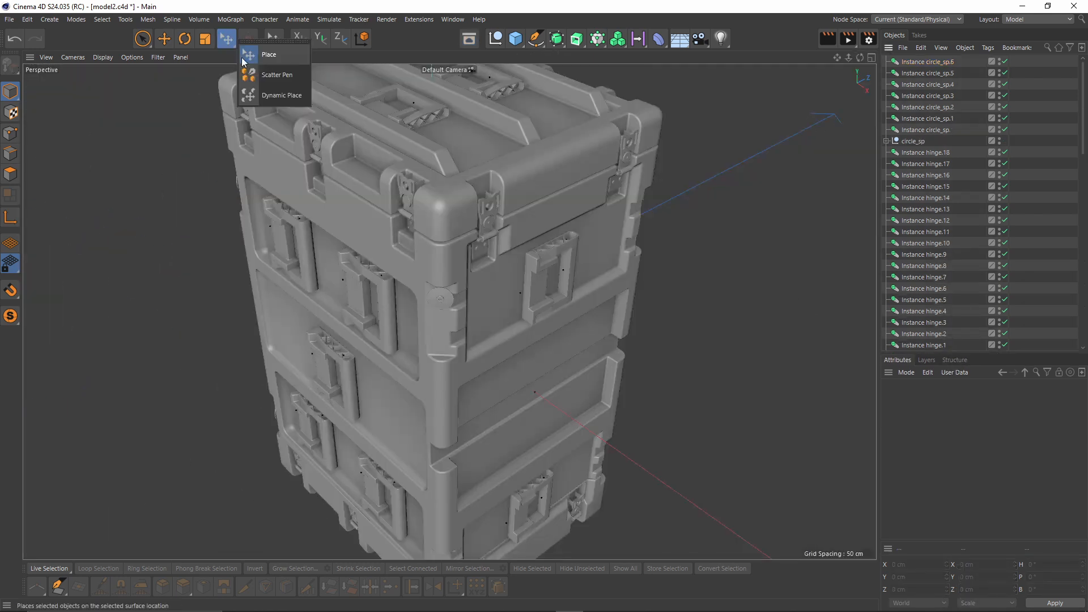
pyautogui.click(277, 59)
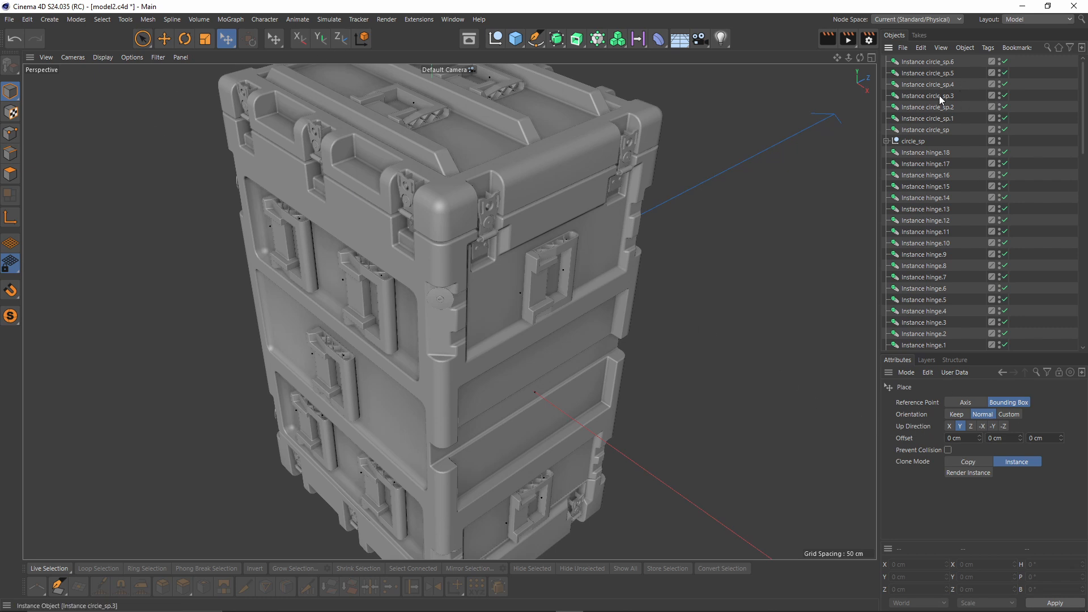
pyautogui.click(979, 461)
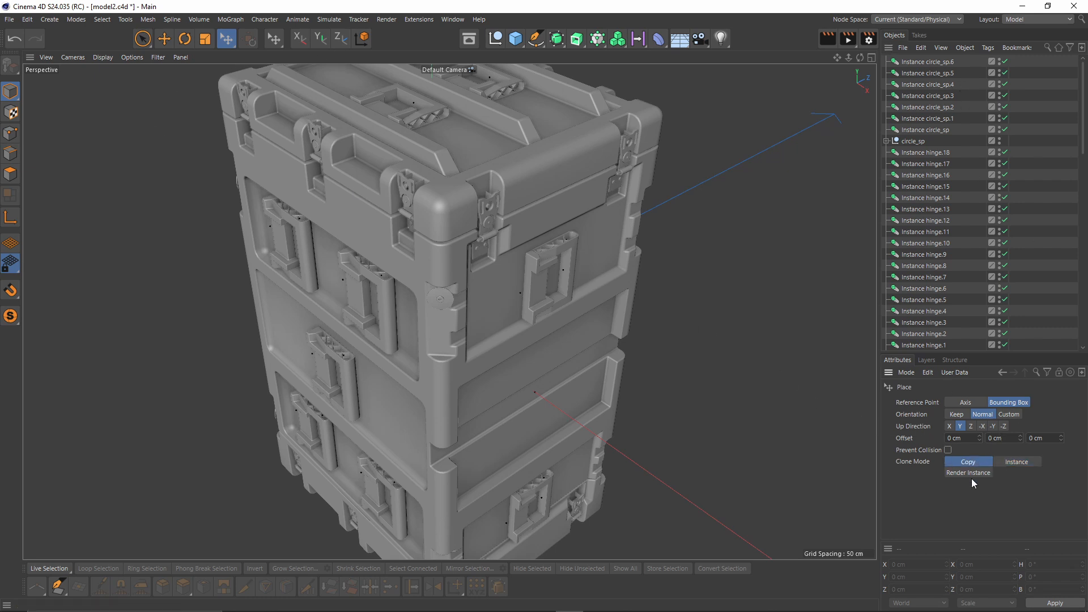
pyautogui.click(1023, 466)
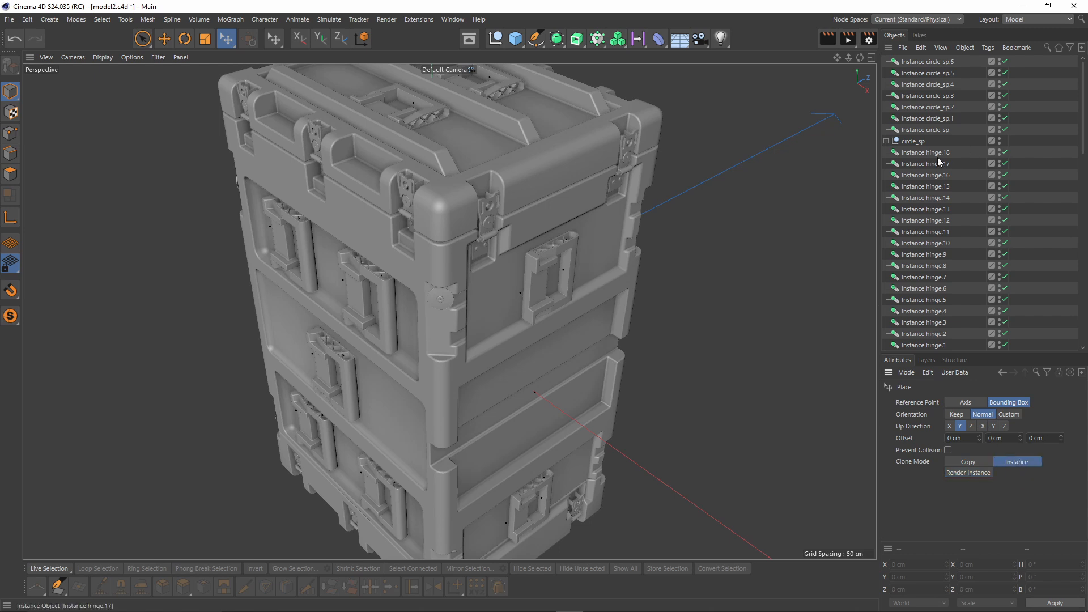
# - Review the disc, hinge and handle instances in the object list and examine the crate's lid from close up
pyautogui.moveTo(944, 60); pyautogui.dragTo(945, 60)
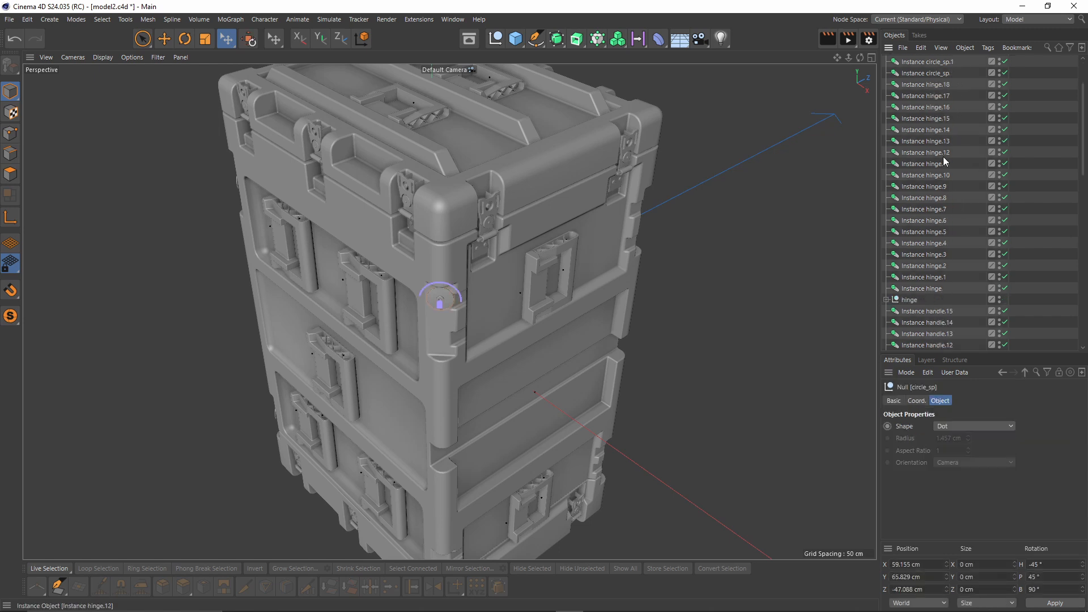
pyautogui.scroll(-10, 971, 280)
pyautogui.moveTo(426, 240)
pyautogui.keyDown('alt'); pyautogui.mouseDown()
pyautogui.moveTo(436, 282)
pyautogui.moveTo(437, 234)
pyautogui.mouseUp(); pyautogui.keyUp('alt')
pyautogui.keyDown('alt'); pyautogui.moveTo(437, 234); pyautogui.dragTo(484, 209, button='right'); pyautogui.keyUp('alt')
pyautogui.keyDown('alt'); pyautogui.moveTo(484, 208); pyautogui.dragTo(450, 240); pyautogui.keyUp('alt')
pyautogui.keyDown('alt'); pyautogui.moveTo(450, 238); pyautogui.dragTo(493, 219, button='right'); pyautogui.keyUp('alt')
pyautogui.keyDown('alt'); pyautogui.moveTo(377, 167); pyautogui.dragTo(399, 220, button='middle'); pyautogui.keyUp('alt')
pyautogui.keyDown('alt'); pyautogui.moveTo(399, 220); pyautogui.dragTo(440, 234, button='right'); pyautogui.keyUp('alt')
pyautogui.keyDown('alt'); pyautogui.moveTo(440, 234); pyautogui.dragTo(408, 226); pyautogui.keyUp('alt')
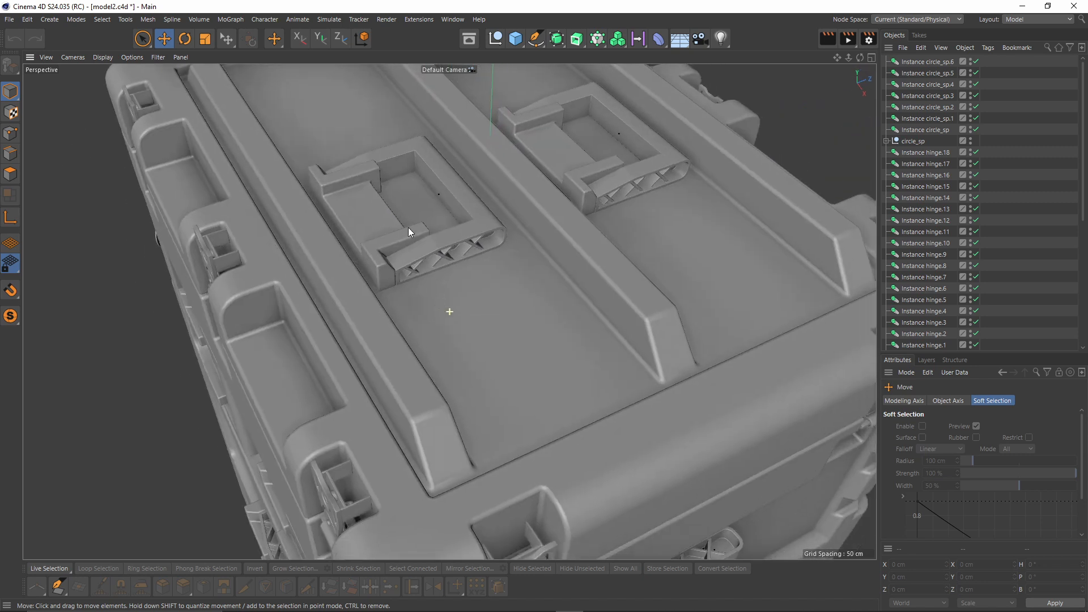
# - Examine the lattice cutouts and frame of the handle mounted between the lid's ribs
pyautogui.keyDown('alt'); pyautogui.moveTo(408, 227); pyautogui.dragTo(453, 242, button='right'); pyautogui.keyUp('alt')
pyautogui.keyDown('alt'); pyautogui.moveTo(454, 243); pyautogui.dragTo(395, 222); pyautogui.keyUp('alt')
pyautogui.keyDown('alt'); pyautogui.moveTo(395, 221); pyautogui.dragTo(475, 232, button='right'); pyautogui.keyUp('alt')
pyautogui.keyDown('alt'); pyautogui.moveTo(474, 232); pyautogui.dragTo(526, 182); pyautogui.keyUp('alt')
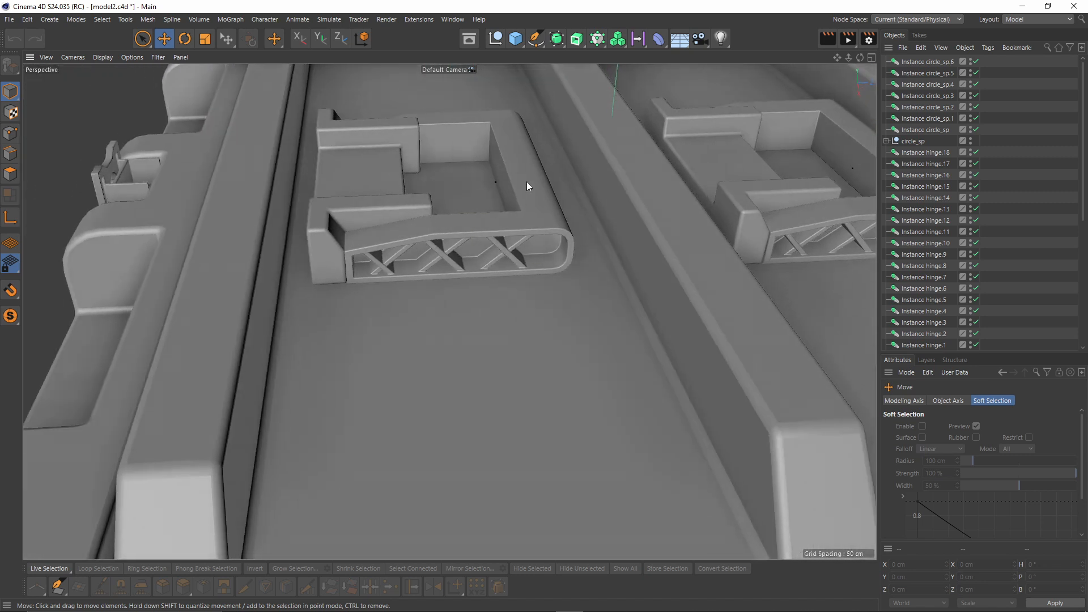
pyautogui.keyDown('alt'); pyautogui.moveTo(526, 181); pyautogui.dragTo(498, 212, button='right'); pyautogui.keyUp('alt')
pyautogui.keyDown('alt'); pyautogui.moveTo(498, 211); pyautogui.dragTo(537, 237); pyautogui.keyUp('alt')
pyautogui.keyDown('alt'); pyautogui.moveTo(536, 236); pyautogui.dragTo(562, 227, button='right'); pyautogui.keyUp('alt')
# - Check the kitbash assets in the asset browser, close it, and inspect how the handle sits on the lid
pyautogui.click(470, 39)
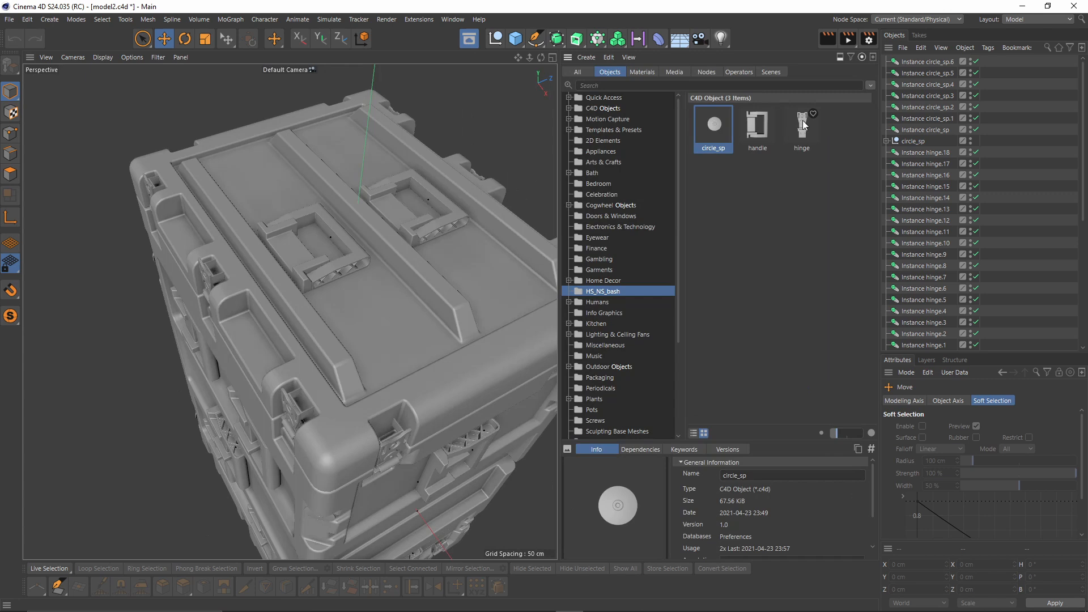
pyautogui.click(475, 44)
pyautogui.keyDown('alt'); pyautogui.moveTo(441, 221); pyautogui.dragTo(438, 246); pyautogui.keyUp('alt')
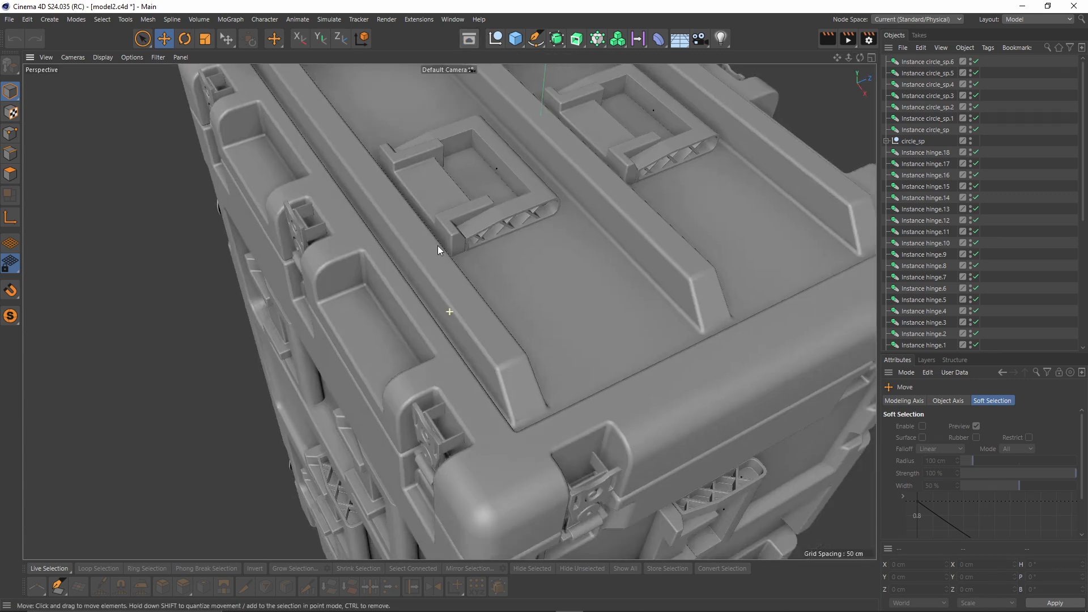
pyautogui.keyDown('alt'); pyautogui.moveTo(438, 246); pyautogui.dragTo(447, 225, button='right'); pyautogui.keyUp('alt')
pyautogui.keyDown('alt'); pyautogui.moveTo(447, 224); pyautogui.dragTo(580, 247); pyautogui.keyUp('alt')
pyautogui.keyDown('alt'); pyautogui.moveTo(580, 248); pyautogui.dragTo(427, 212, button='right'); pyautogui.keyUp('alt')
pyautogui.keyDown('alt'); pyautogui.moveTo(426, 212); pyautogui.dragTo(416, 243); pyautogui.keyUp('alt')
pyautogui.keyDown('alt'); pyautogui.moveTo(416, 244); pyautogui.dragTo(409, 266, button='right'); pyautogui.keyUp('alt')
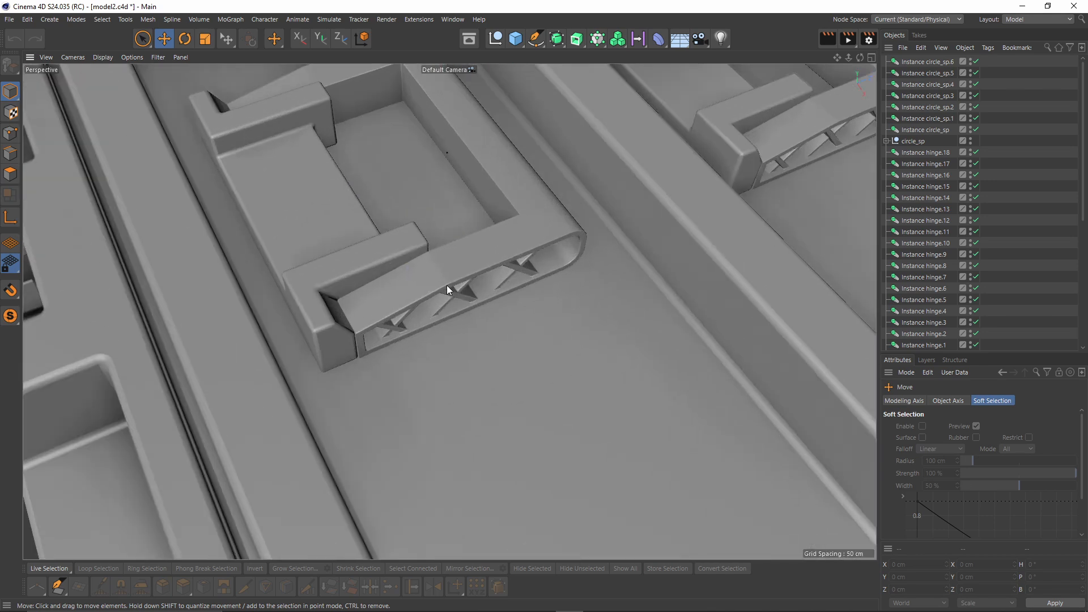
pyautogui.moveTo(447, 284)
pyautogui.keyDown('alt'); pyautogui.mouseDown()
pyautogui.moveTo(433, 299)
pyautogui.moveTo(379, 251)
pyautogui.moveTo(292, 221)
pyautogui.moveTo(383, 252)
pyautogui.moveTo(373, 325)
pyautogui.mouseUp(); pyautogui.keyUp('alt')
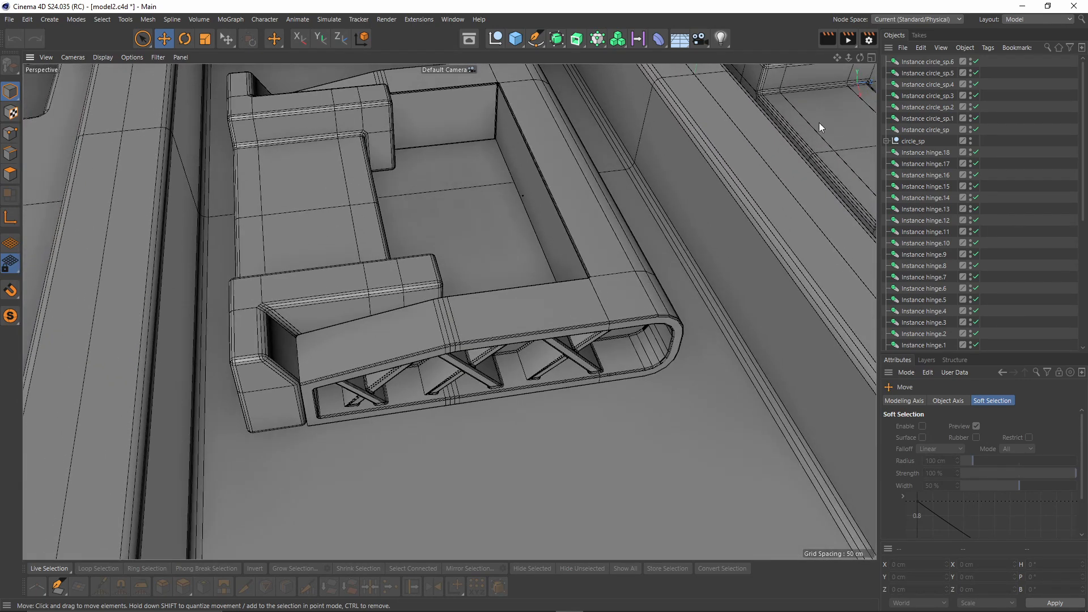
# - Inspect the lid handle's wireframe, switch the viewport to Gouraud Shading, and view the whole crate
pyautogui.keyDown('alt'); pyautogui.moveTo(451, 251); pyautogui.dragTo(424, 257, button='right'); pyautogui.keyUp('alt')
pyautogui.keyDown('alt'); pyautogui.moveTo(424, 257); pyautogui.dragTo(424, 251); pyautogui.keyUp('alt')
pyautogui.press('n')
pyautogui.press('a')
pyautogui.keyDown('alt'); pyautogui.moveTo(424, 250); pyautogui.dragTo(408, 280, button='right'); pyautogui.keyUp('alt')
pyautogui.moveTo(408, 280)
pyautogui.keyDown('alt'); pyautogui.mouseDown()
pyautogui.moveTo(426, 295)
pyautogui.moveTo(448, 257)
pyautogui.moveTo(440, 236)
pyautogui.moveTo(298, 228)
pyautogui.moveTo(292, 248)
pyautogui.moveTo(459, 276)
pyautogui.moveTo(478, 222)
pyautogui.mouseUp(); pyautogui.keyUp('alt')
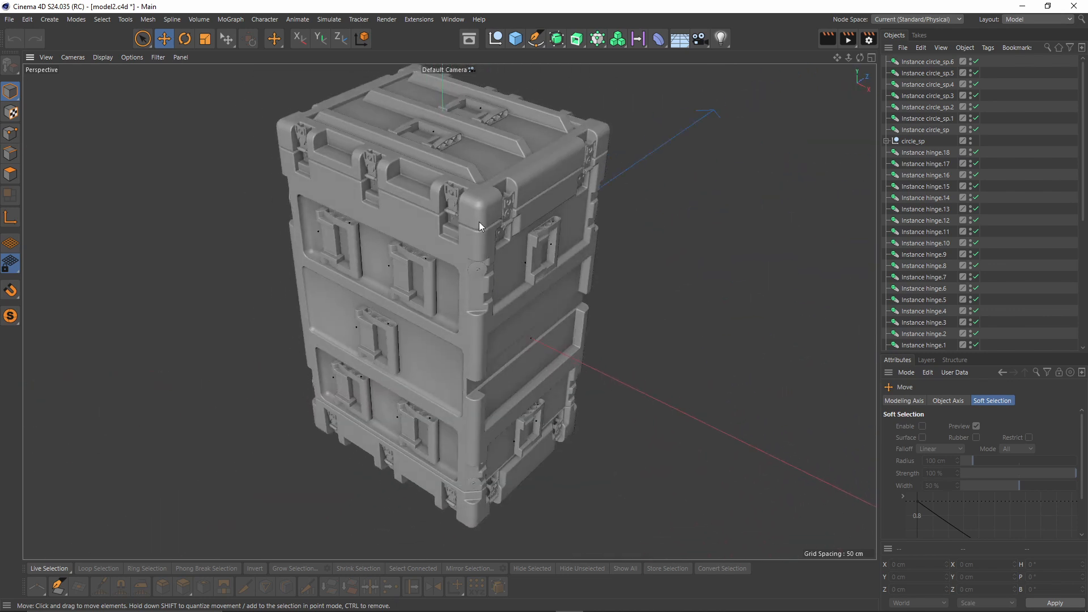
# - Set the viewport display to Gouraud Shading (Lines) to inspect the topology of the whole crate
pyautogui.scroll(4, 441, 124)
pyautogui.press('n')
pyautogui.press('b')
pyautogui.scroll(-4, 445, 187)
pyautogui.scroll(-1, 445, 186)
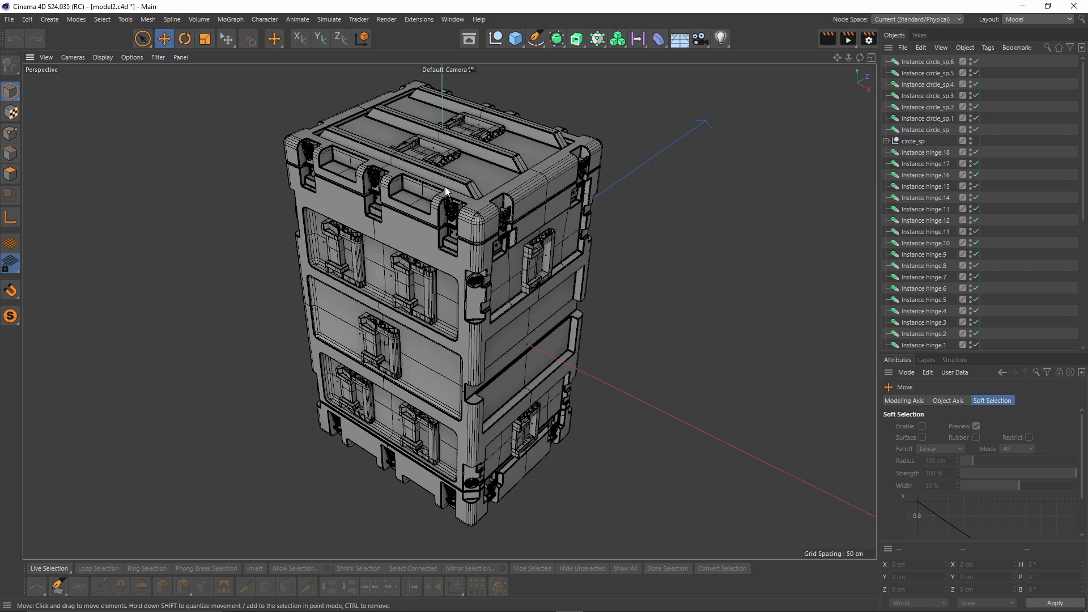